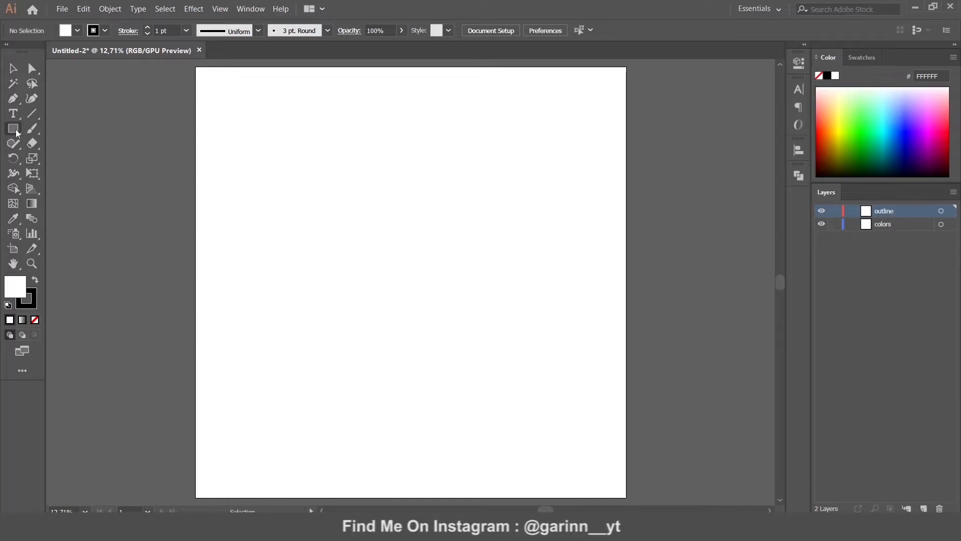
Draw a tall rectangle near the page centre with no fill and a 331818 outline
left_click_drag(364, 196, 473, 384)
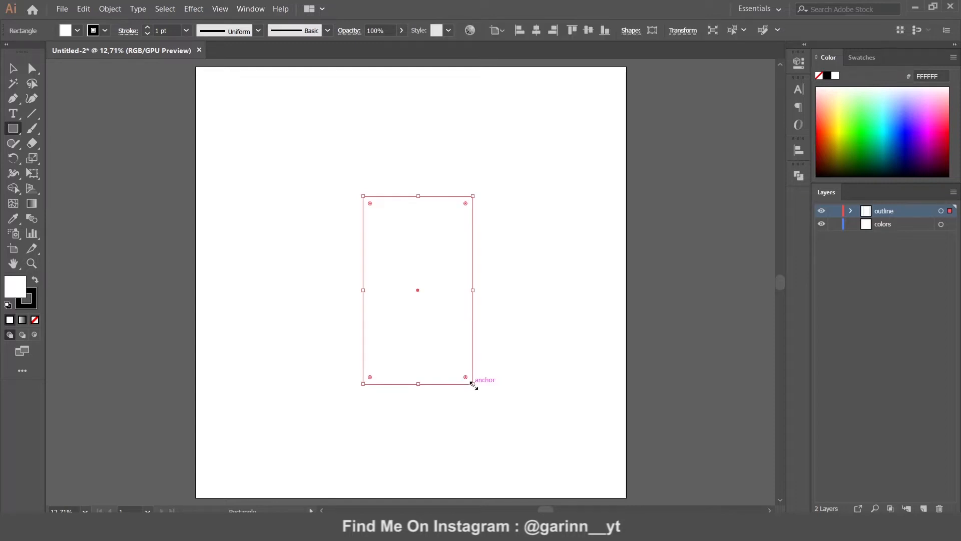
left_click(34, 322)
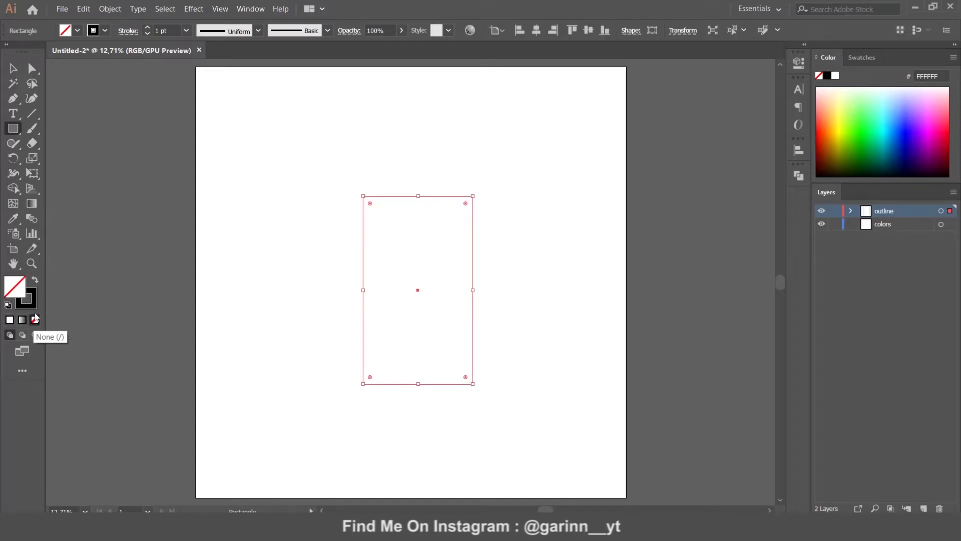
left_click(30, 304)
double_click(30, 303)
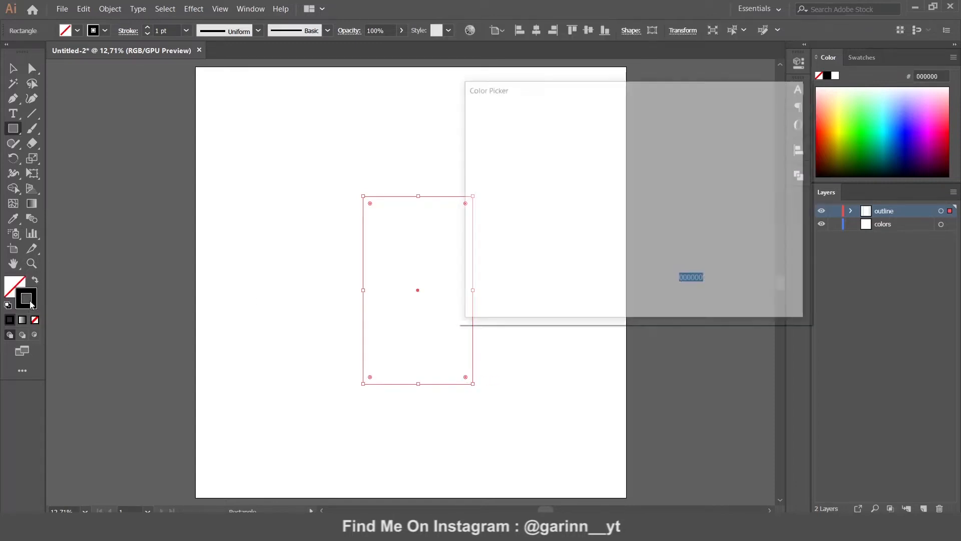
left_click(556, 251)
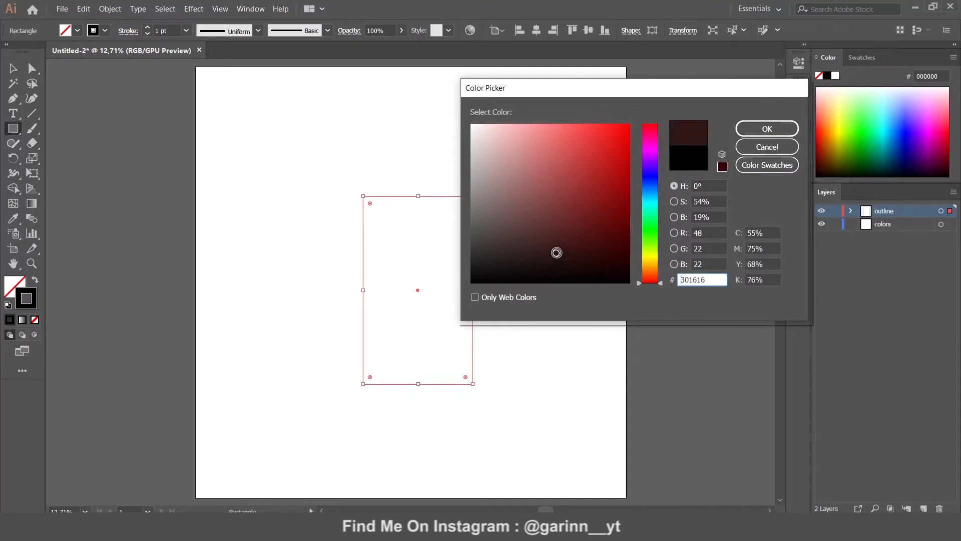
left_click(556, 250)
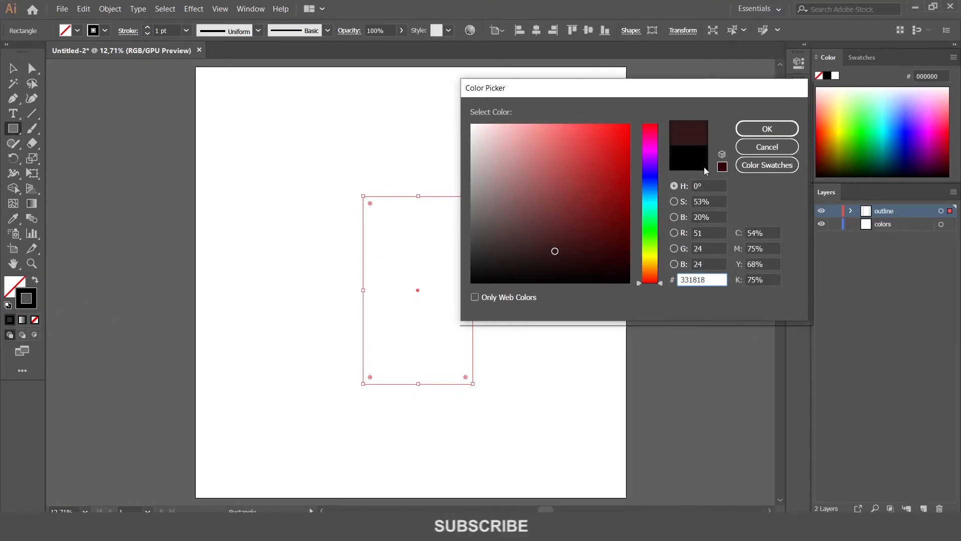
left_click(766, 129)
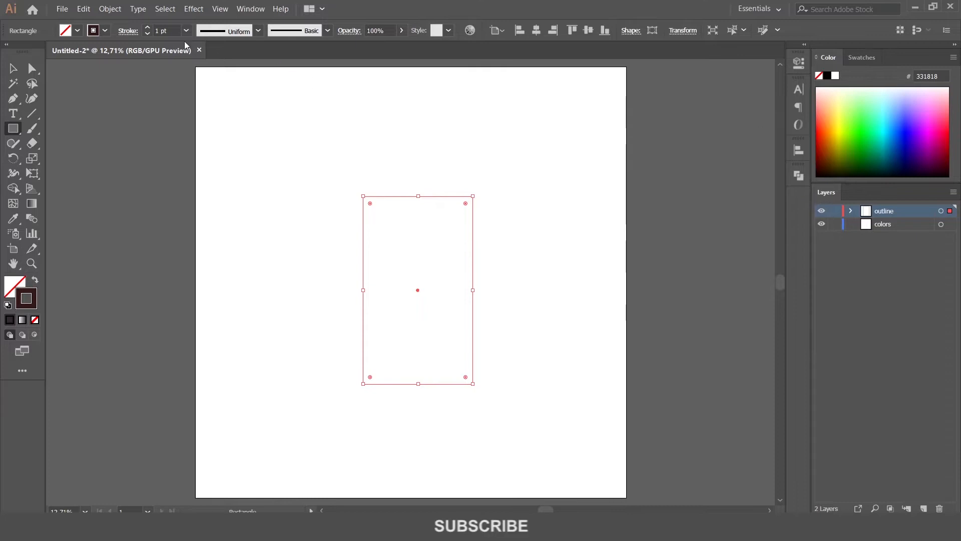
Set the rectangle's stroke weight to 30 pt
left_click(165, 31)
type("30")
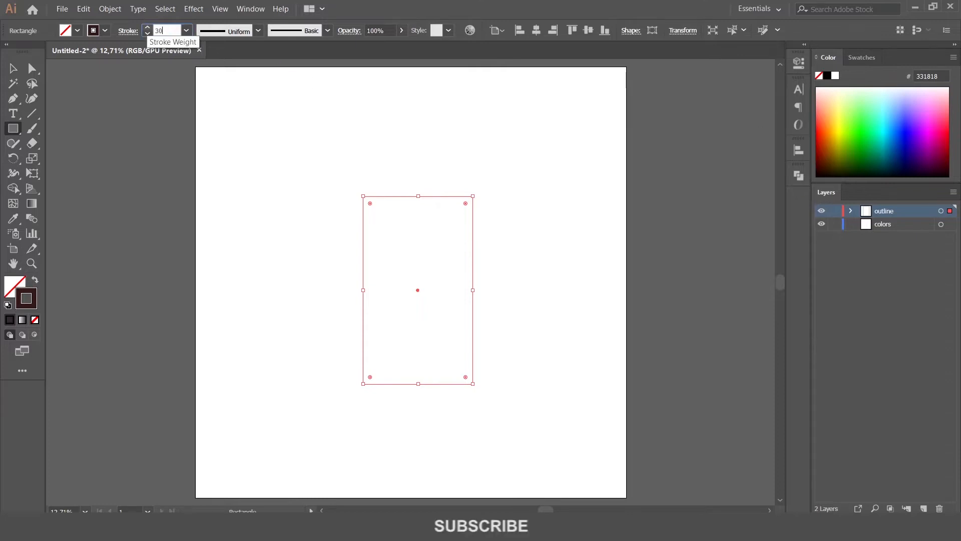
key("Return")
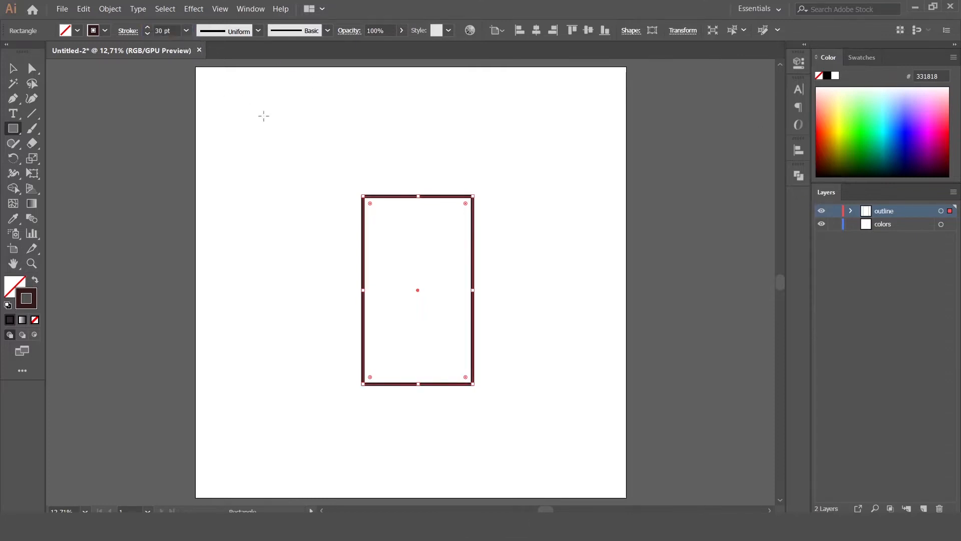
Delete the rectangle's top edge and round the bottom corners into a semicircle
left_click(31, 70)
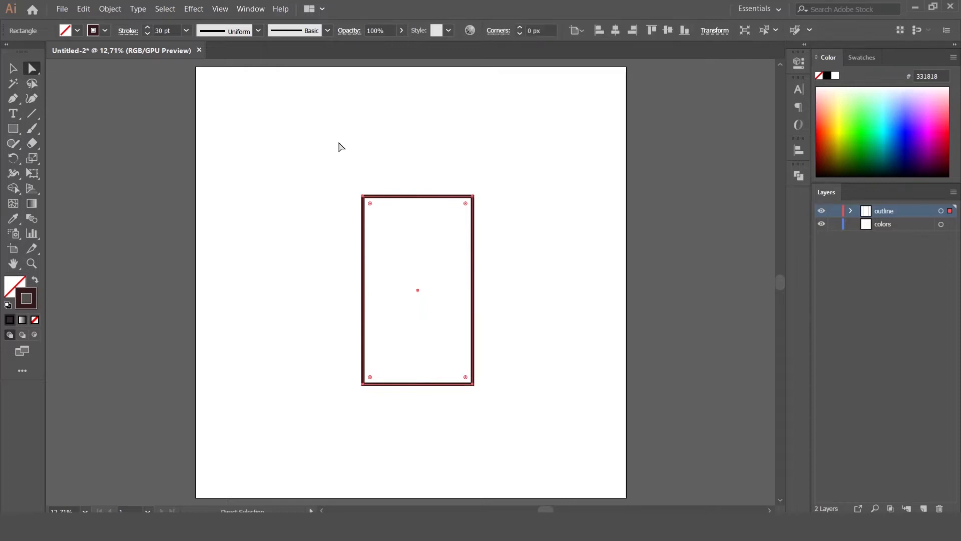
left_click_drag(416, 170, 420, 226)
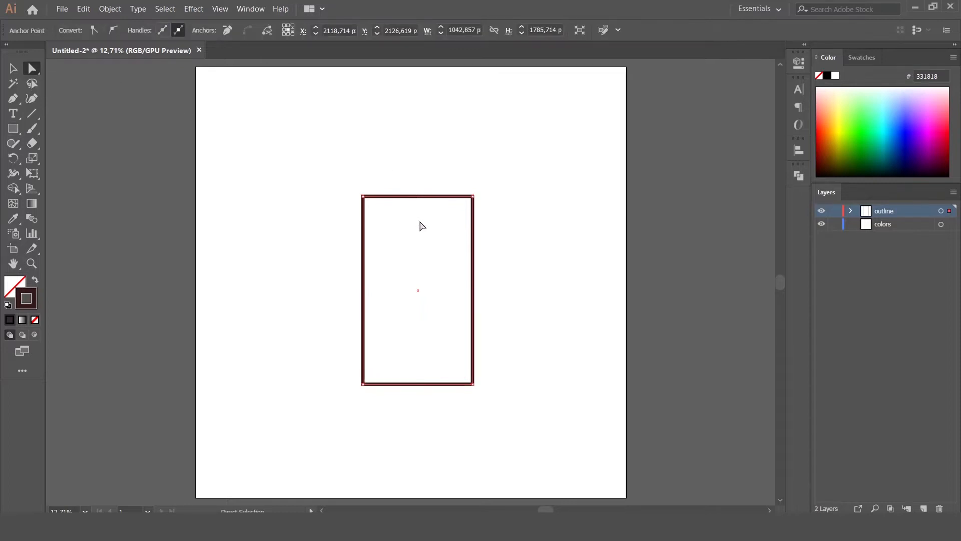
key("Delete")
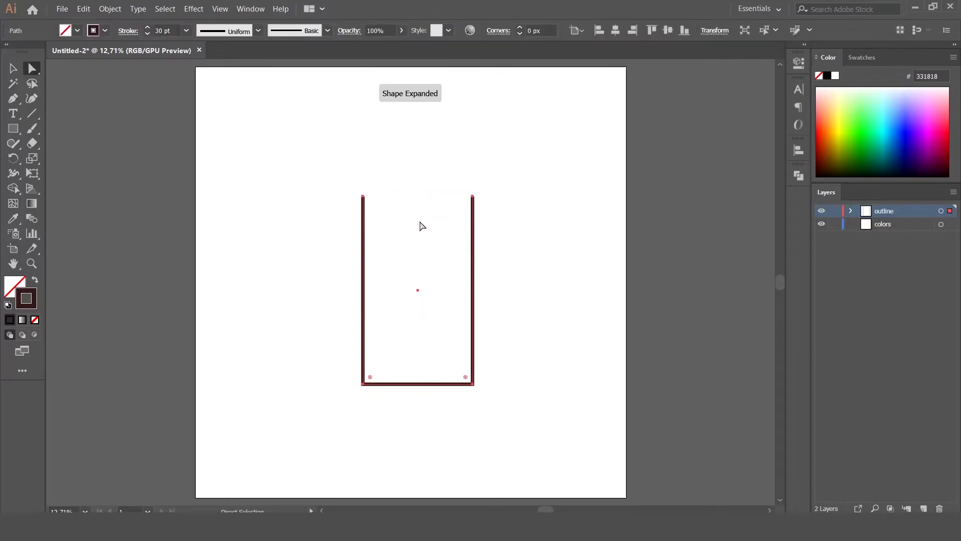
left_click_drag(370, 378, 381, 256)
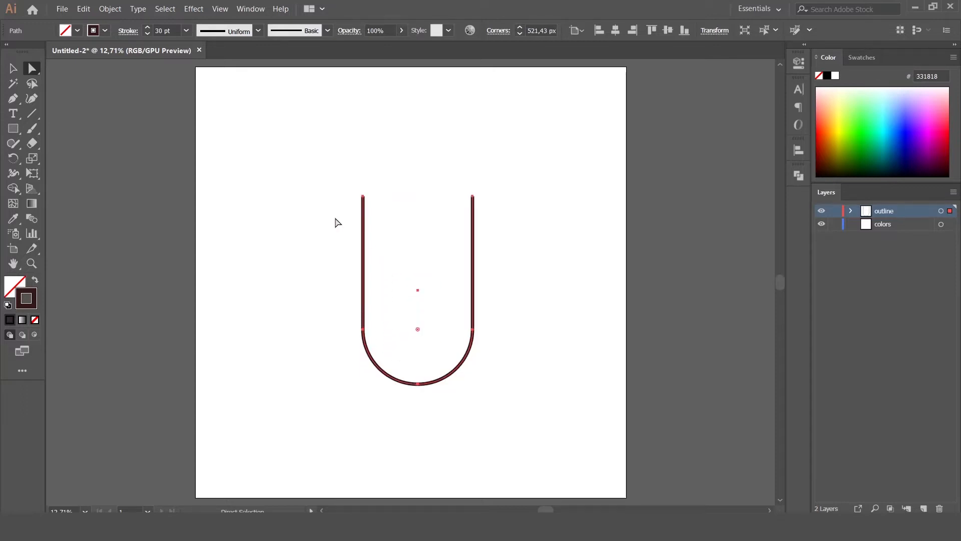
Set the stroke to 500 pt and convert it into a filled shape with Outline Stroke
left_click(169, 31)
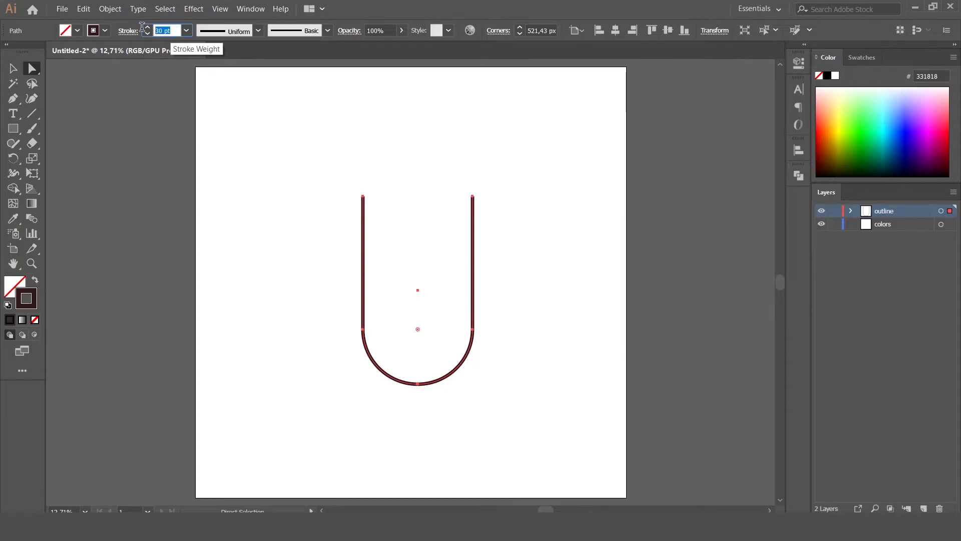
type("500")
key("Return")
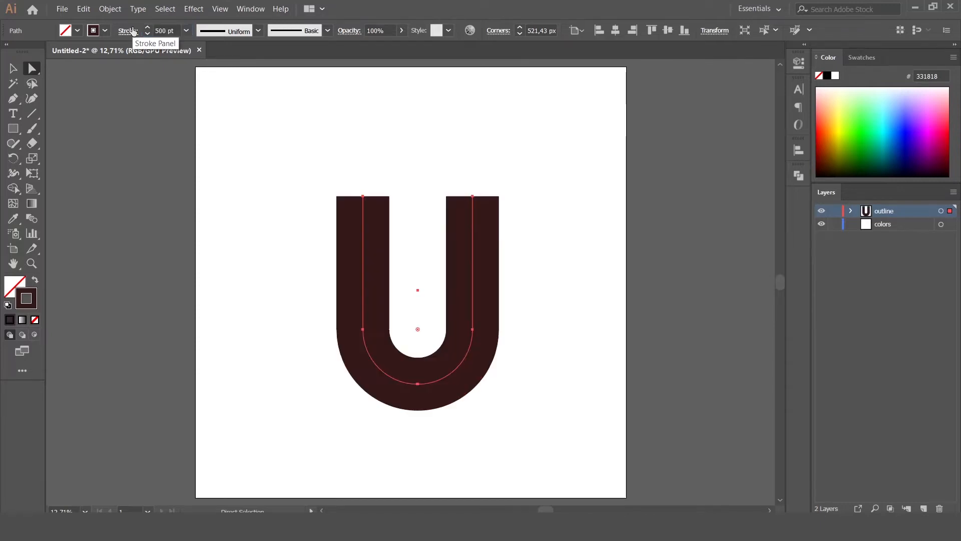
left_click(13, 68)
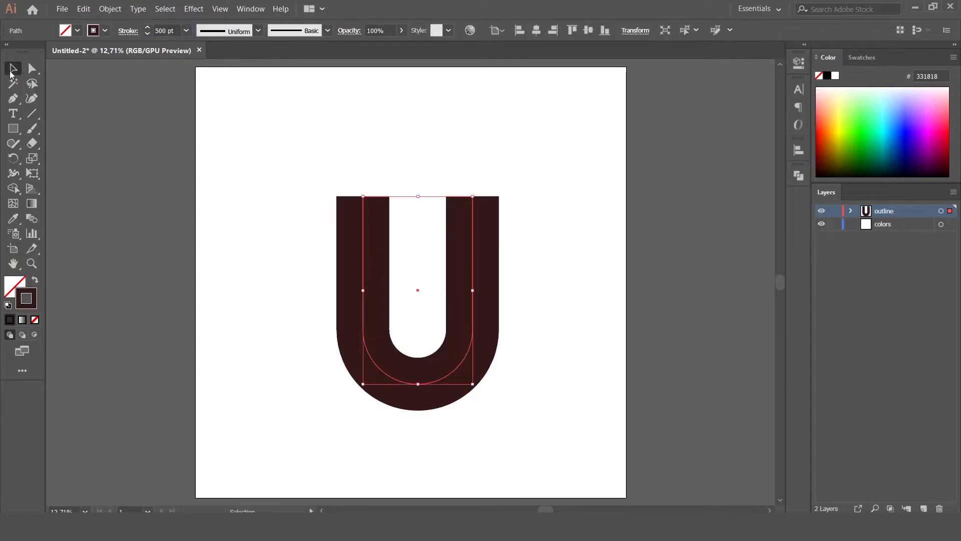
left_click(115, 11)
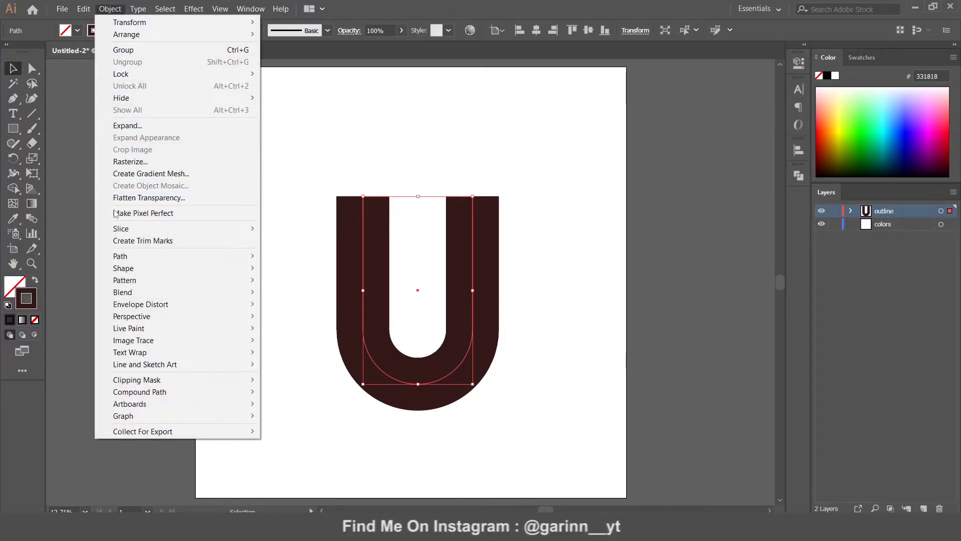
mouse_move(123, 257)
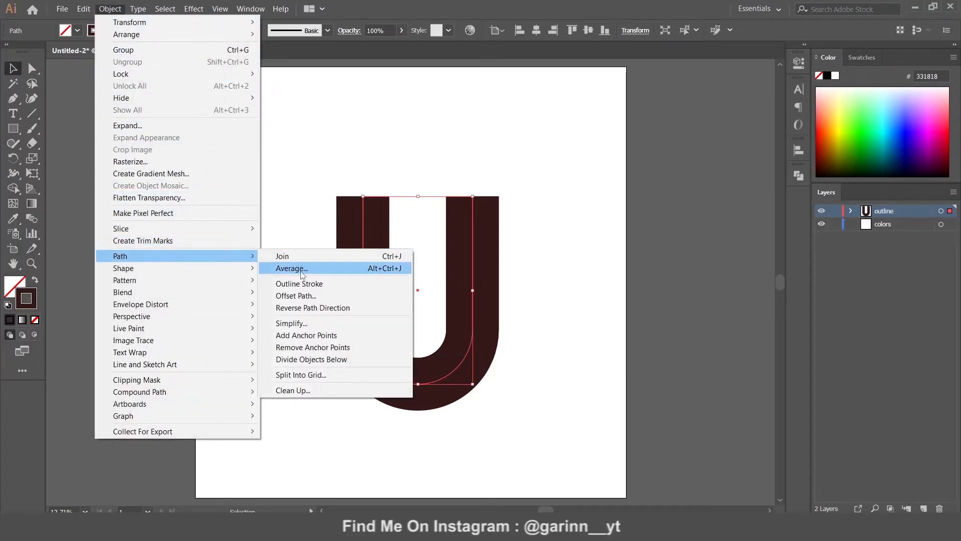
left_click(306, 283)
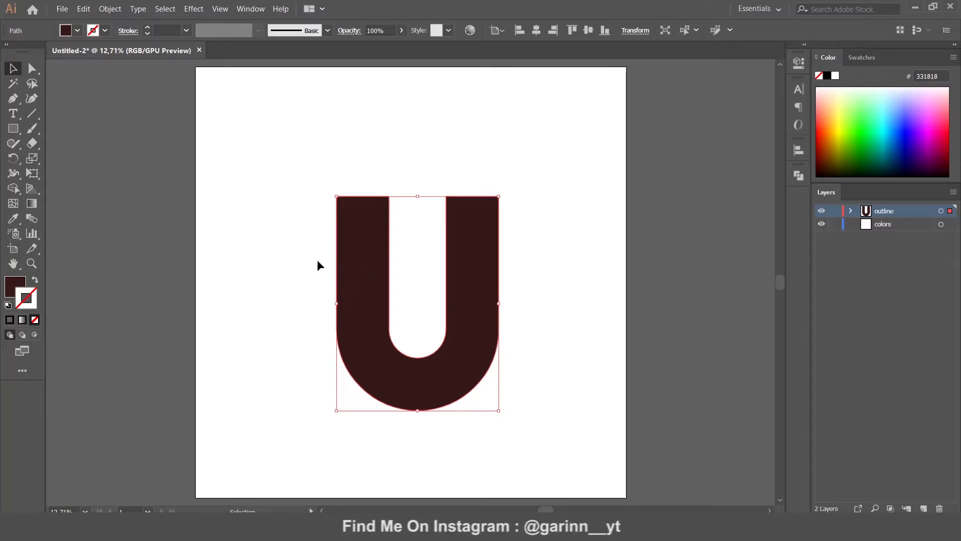
Swap the U's fill and stroke and give it a 30 pt outline
left_click(34, 282)
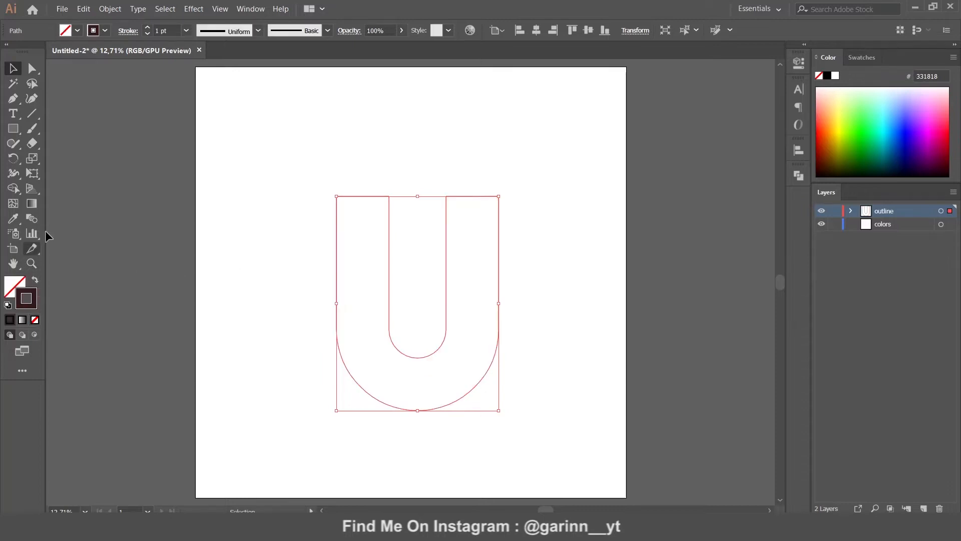
left_click(170, 31)
type("30")
key("Return")
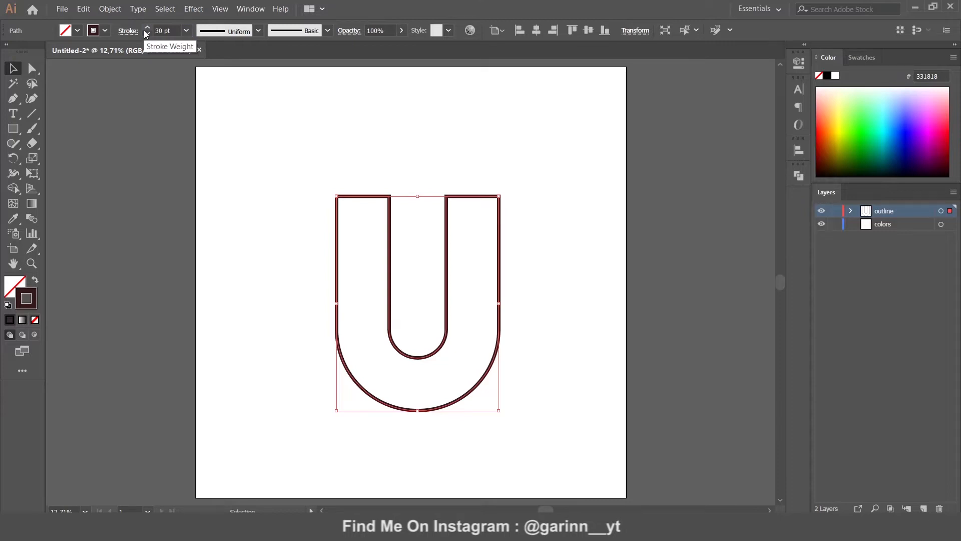
Scale the U down and centre it horizontally and vertically on the artboard
left_click_drag(501, 412, 475, 382)
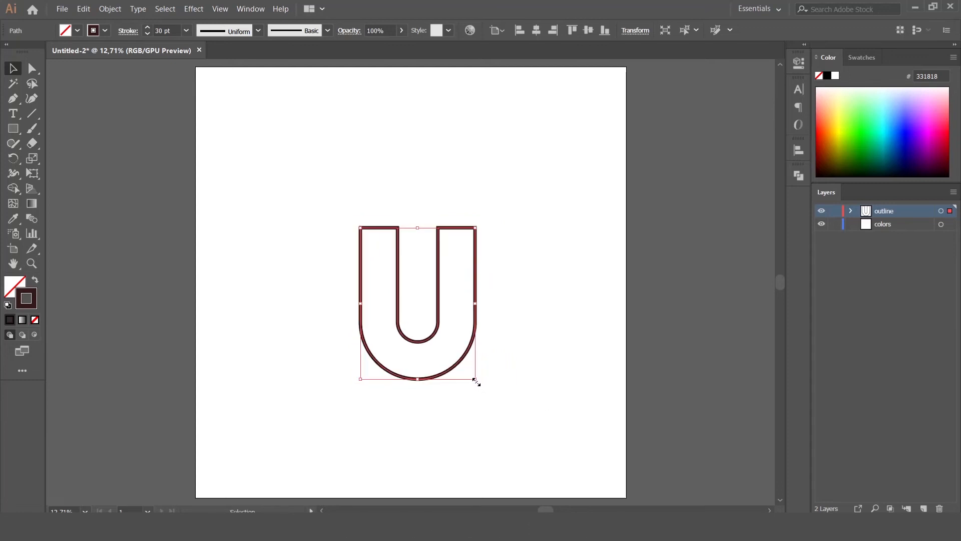
left_click(537, 30)
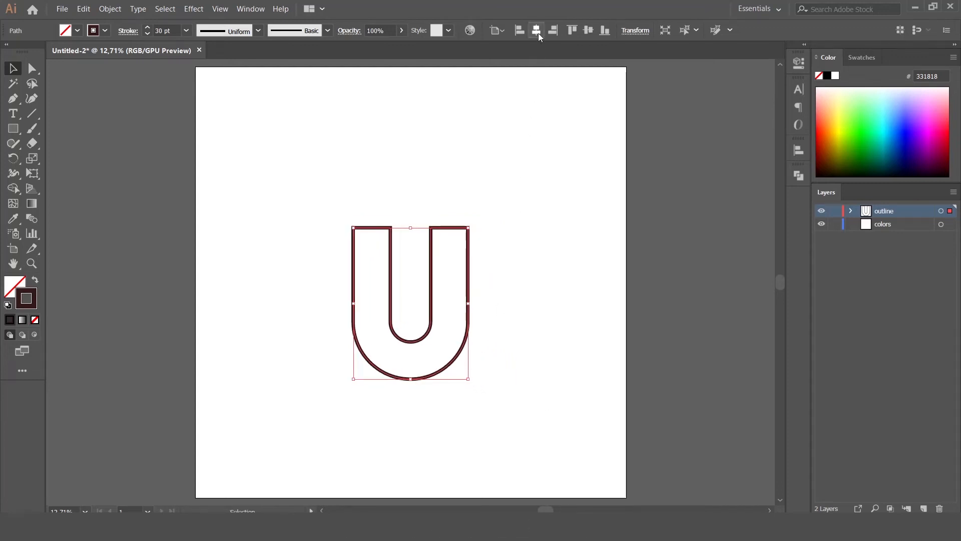
left_click(589, 31)
left_click(414, 162)
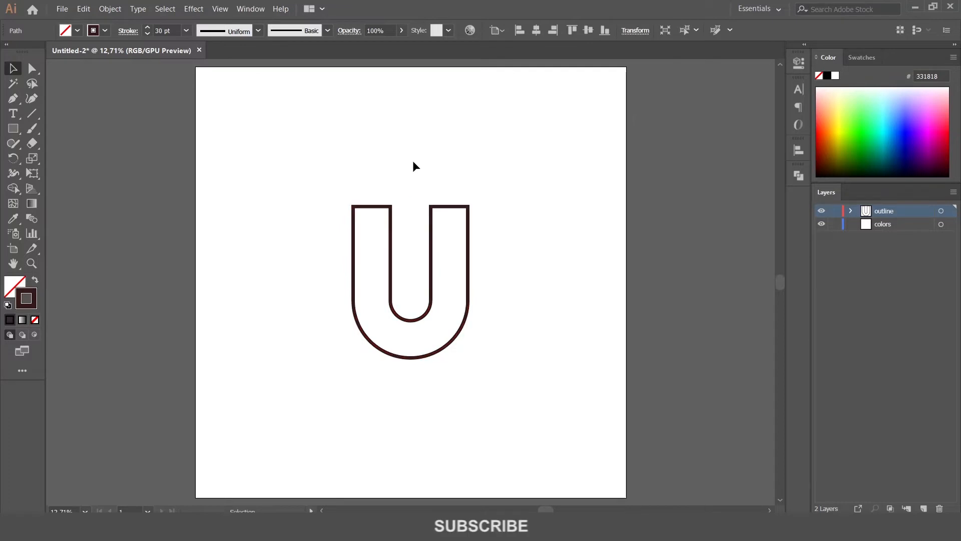
Split off a tip section on each arm with a horizontal line, erasing the stubs and middle
left_click(32, 114)
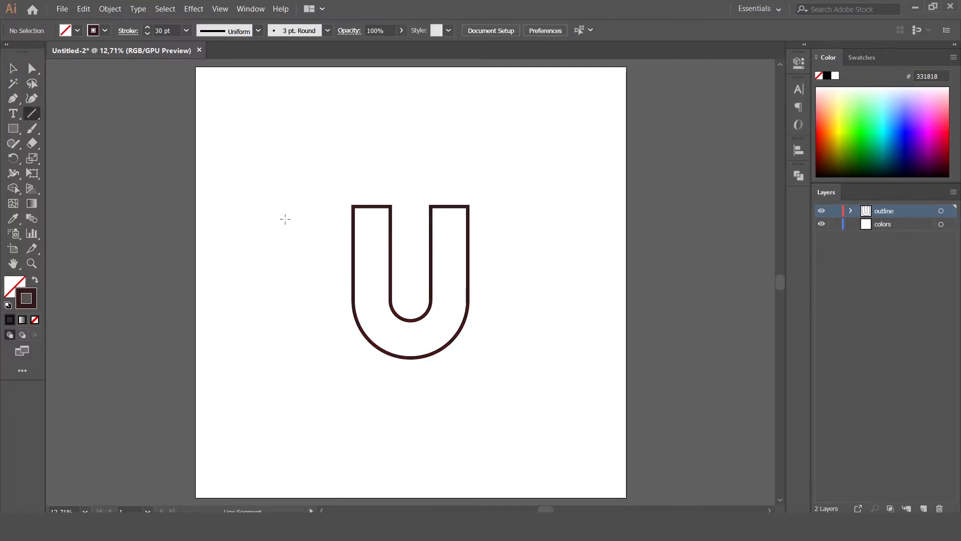
left_click_drag(335, 232, 489, 238)
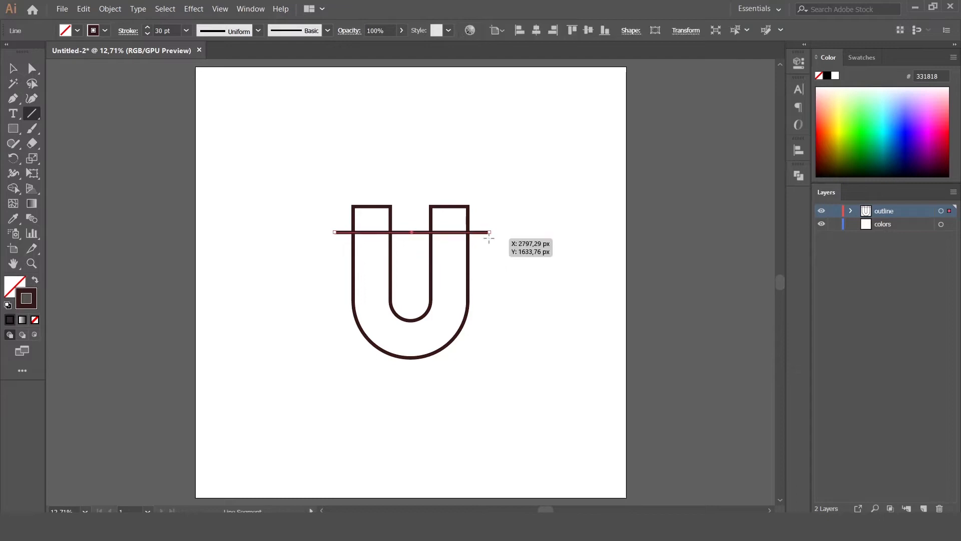
left_click(13, 69)
left_click_drag(323, 159, 467, 216)
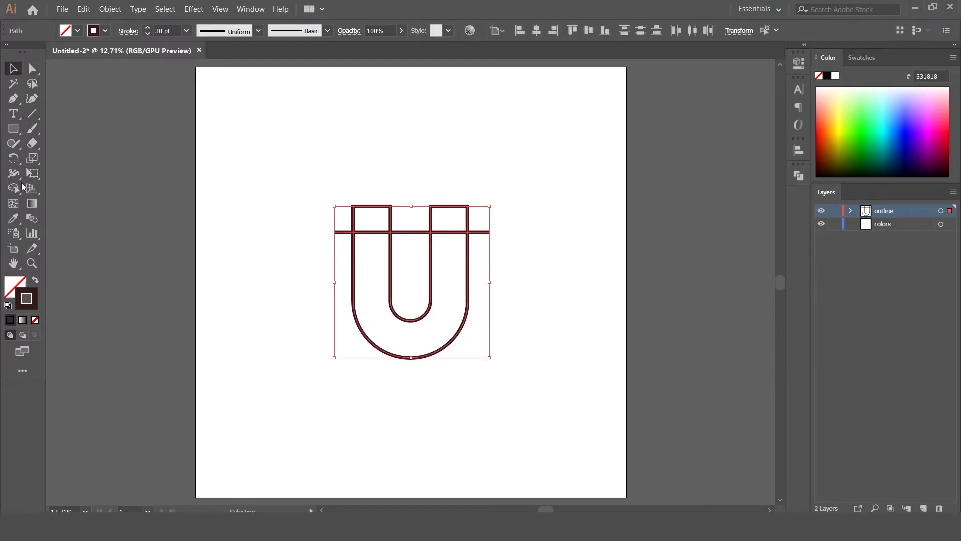
left_click(13, 188)
left_click_drag(336, 220, 343, 241)
left_click_drag(408, 222, 419, 241)
left_click_drag(483, 222, 482, 236)
Round the top corners of both U arms
left_click(13, 69)
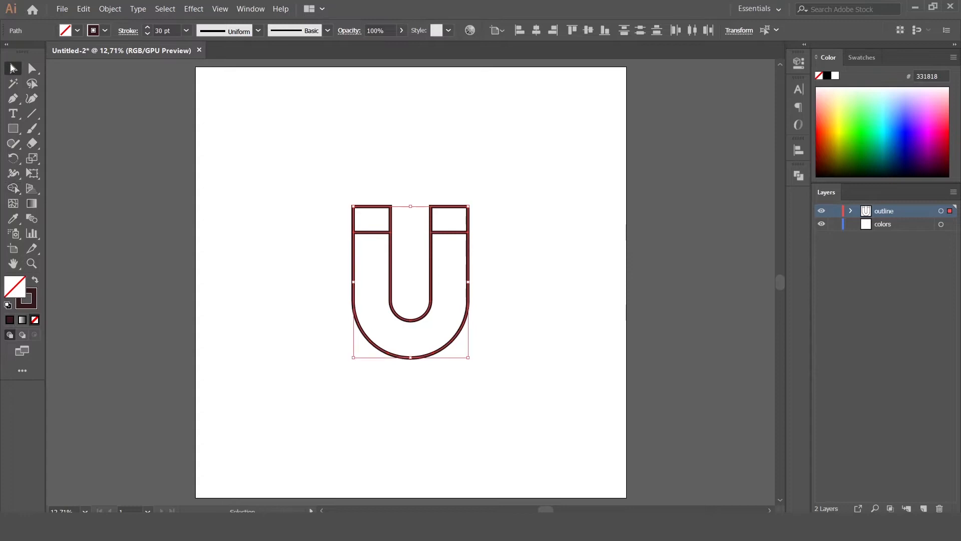
key("a")
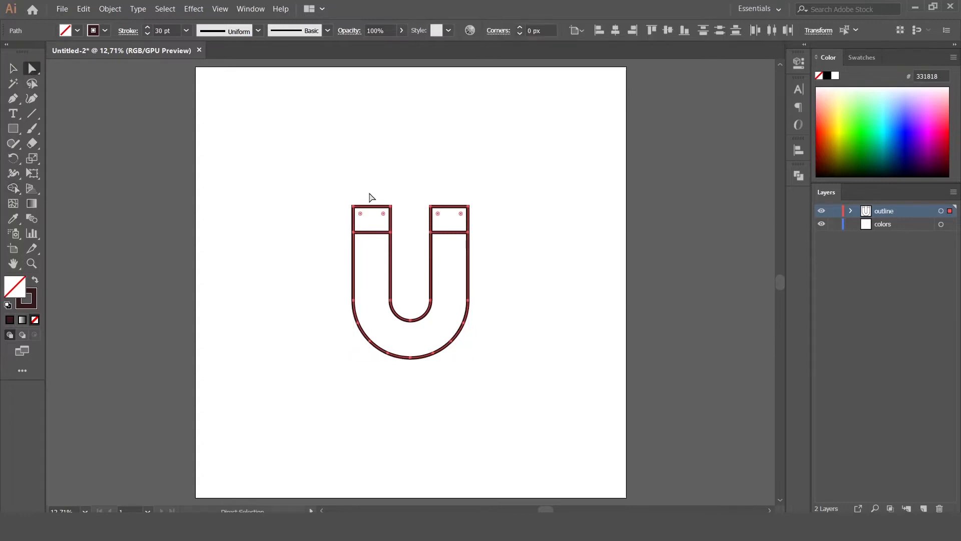
left_click_drag(341, 170, 488, 220)
left_click_drag(361, 215, 360, 217)
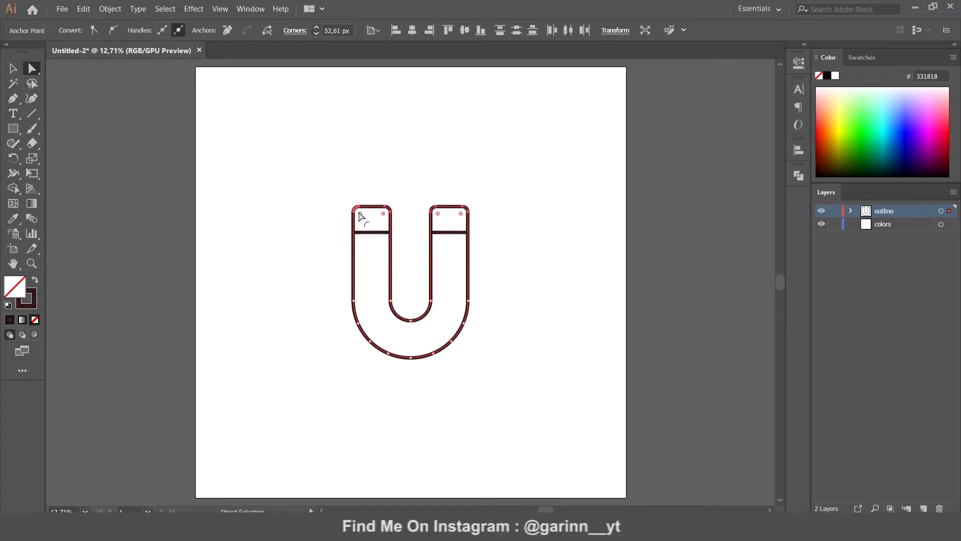
left_click(408, 180)
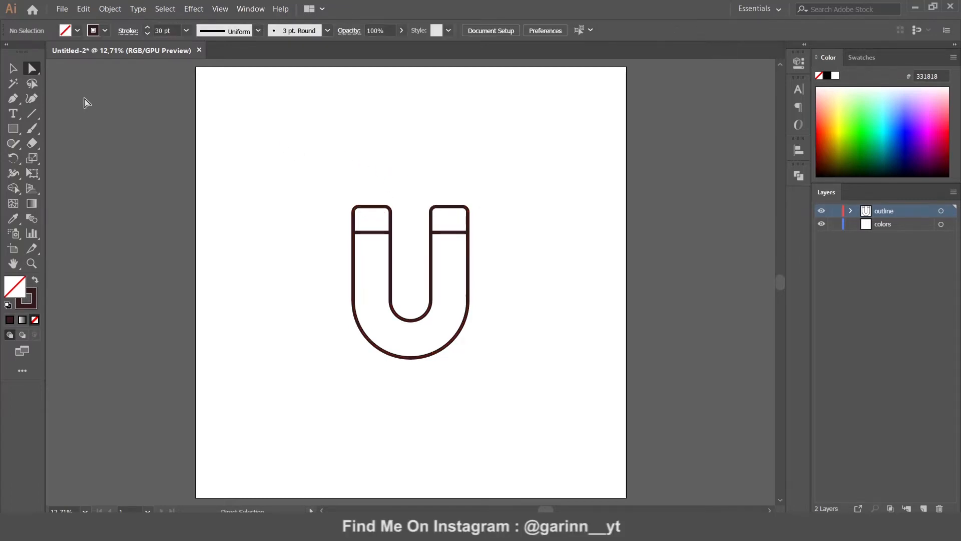
Draw a small rectangle, remove its top-left anchor to form a thin right triangle, and move it higher
left_click(13, 129)
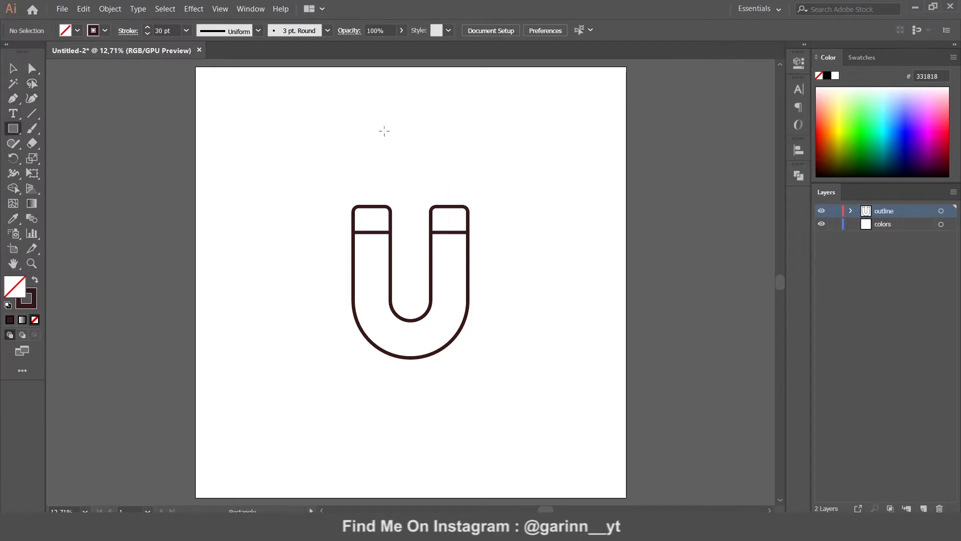
mouse_move(384, 125)
left_mouse_down()
mouse_move(406, 150)
mouse_move(404, 174)
left_mouse_up()
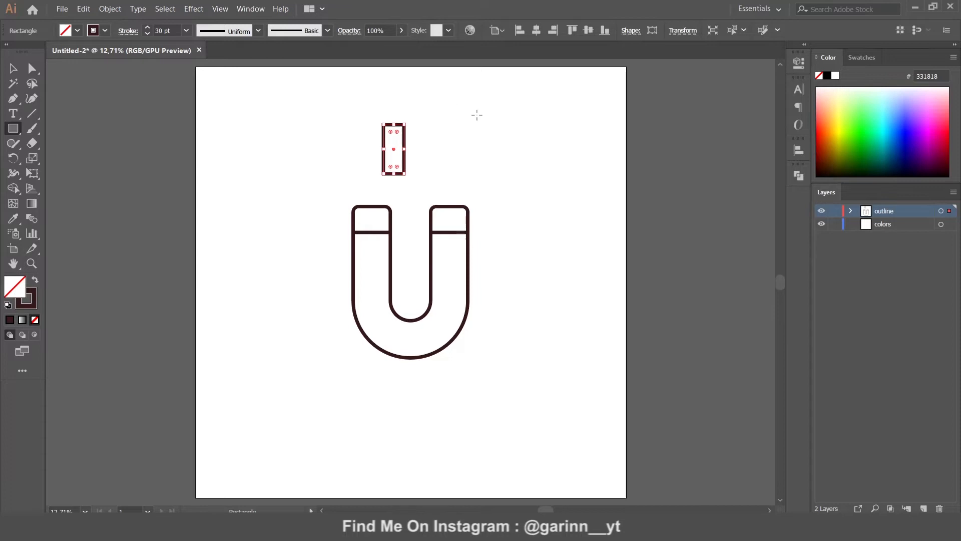
key("ctrl+plus")
key("ctrl+plus")
key("ctrl+plus")
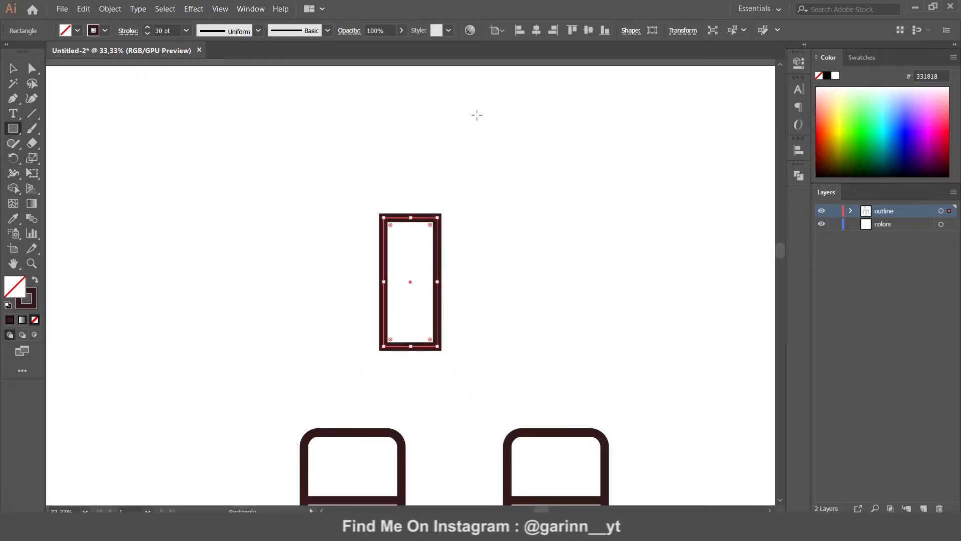
left_click(32, 68)
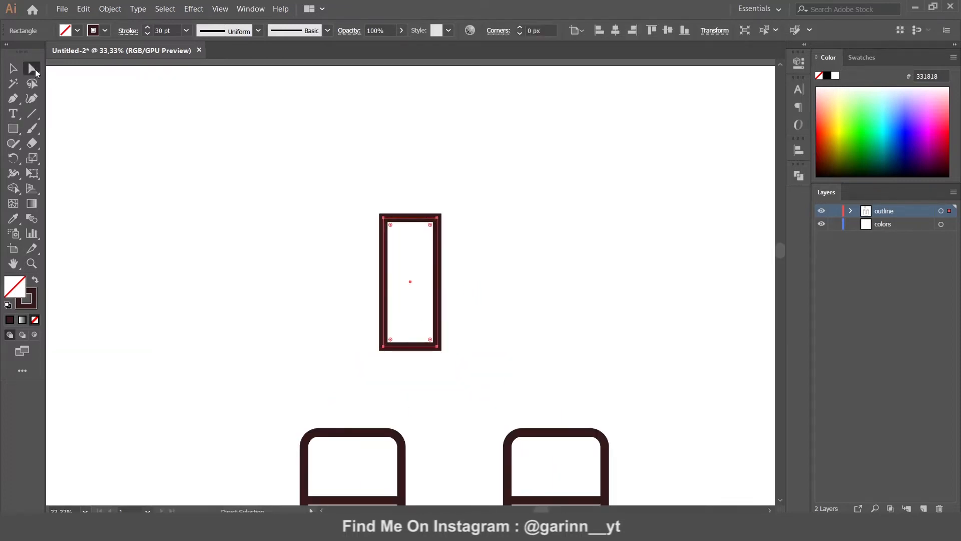
left_click(385, 219)
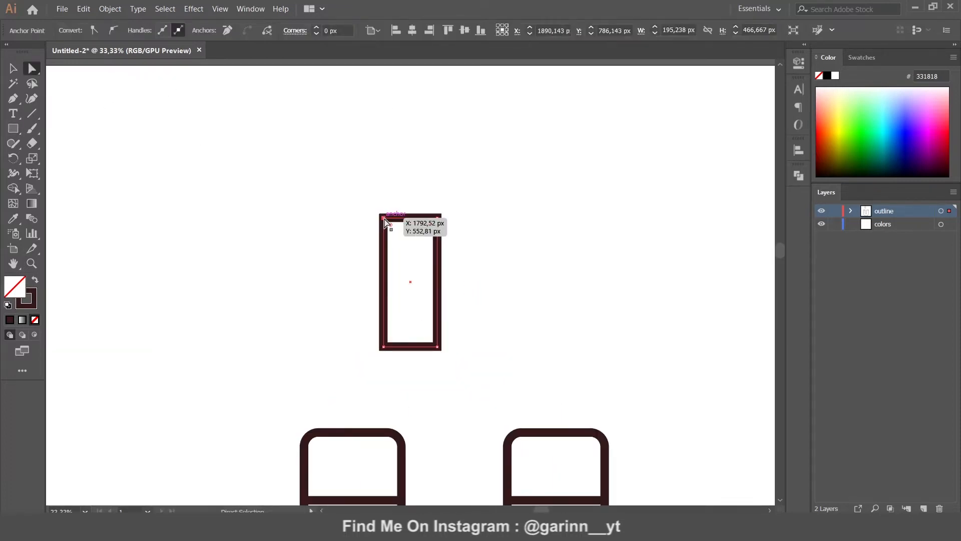
left_click(227, 31)
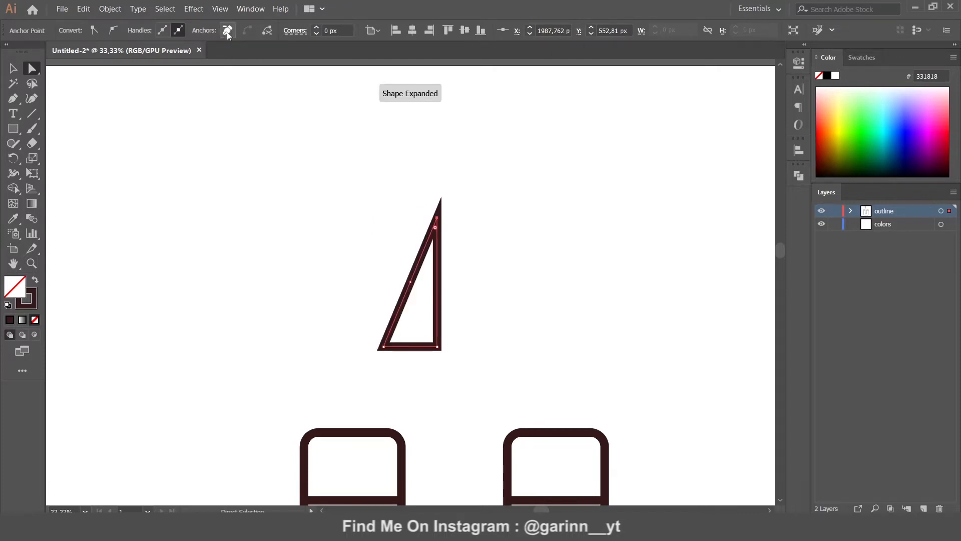
left_click(13, 69)
left_click_drag(409, 285, 386, 172)
Paste a copy of the triangle in front, rotate it 180°, and offset it downward
left_click(85, 9)
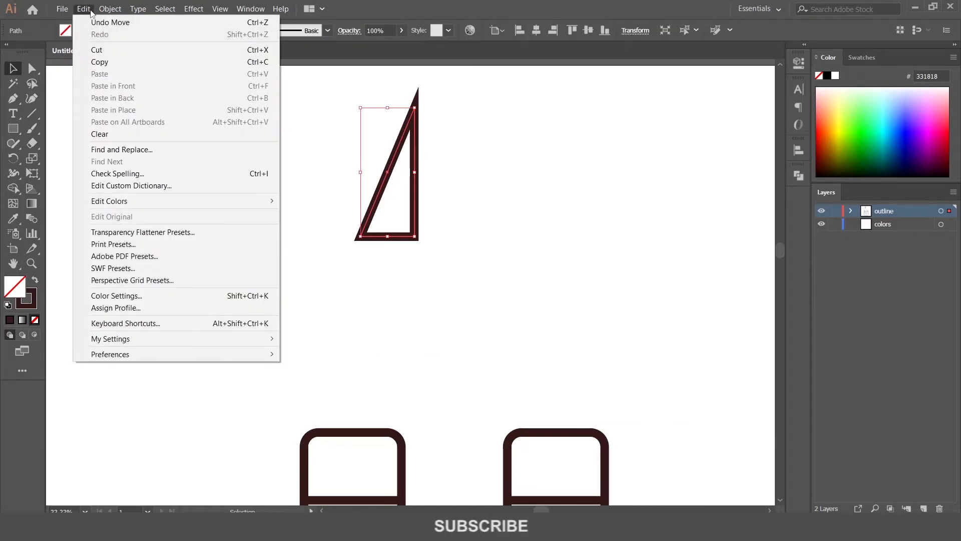
left_click(100, 61)
left_click(84, 9)
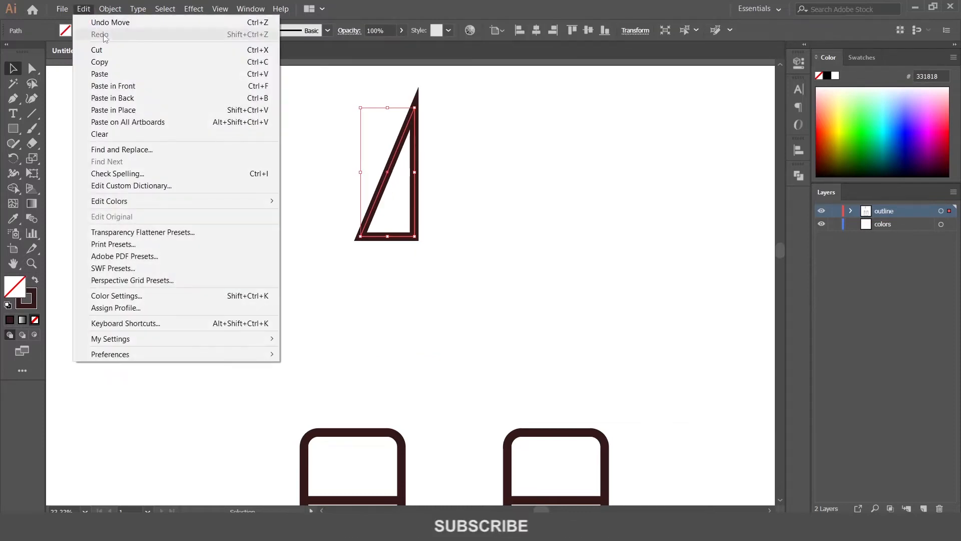
left_click(126, 86)
left_click_drag(384, 188, 407, 207)
left_click_drag(443, 124, 424, 258)
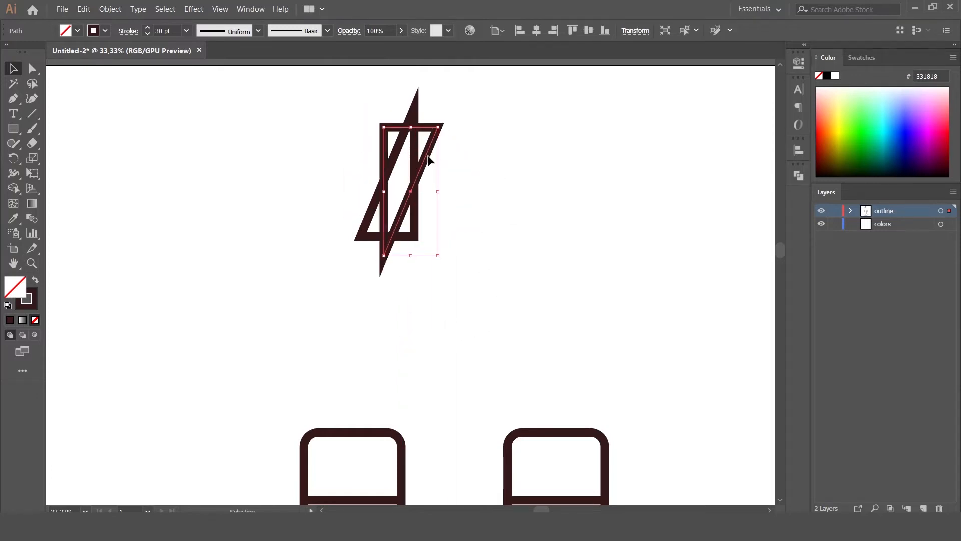
left_click(435, 186)
left_click_drag(426, 159, 437, 233)
Merge both triangles into one lightning-bolt shape with Shape Builder
left_click_drag(364, 142, 405, 244)
left_click(13, 189)
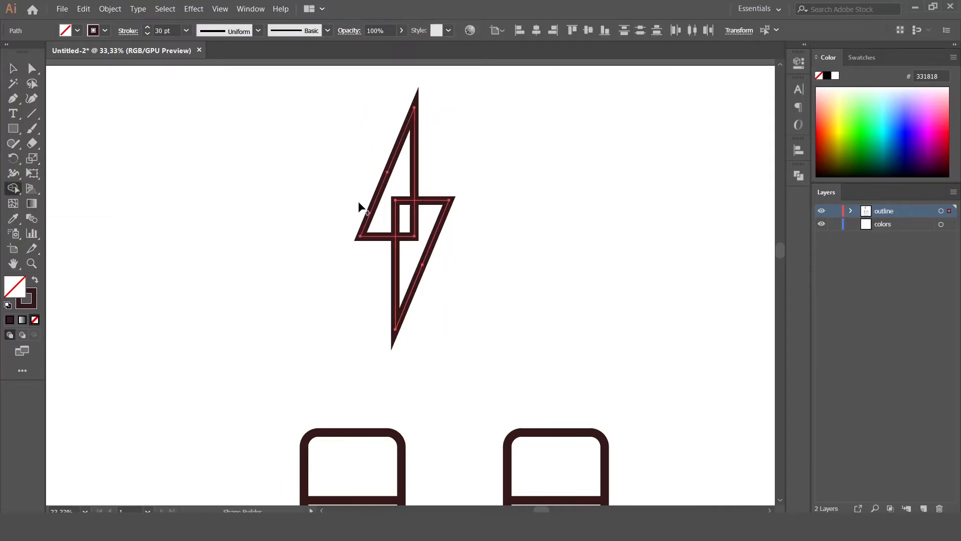
left_click_drag(401, 192, 412, 243)
Make the bolt narrower and smaller, and move it down and left
key("v")
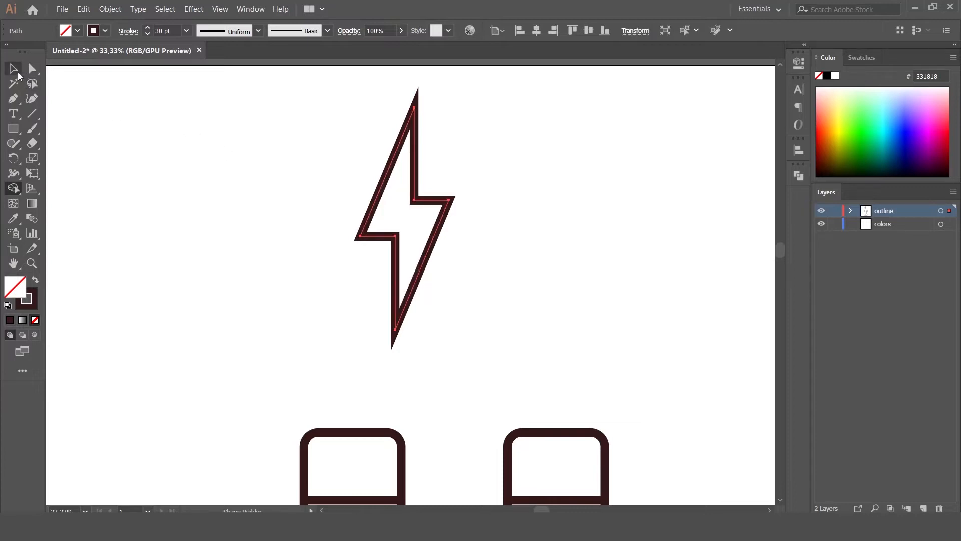
left_click_drag(361, 218, 369, 219)
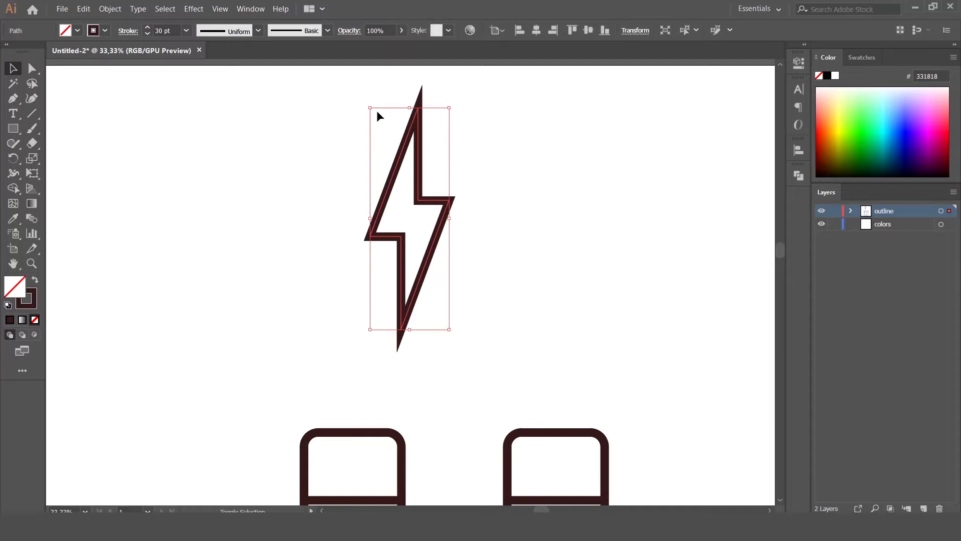
left_click_drag(370, 108, 389, 159)
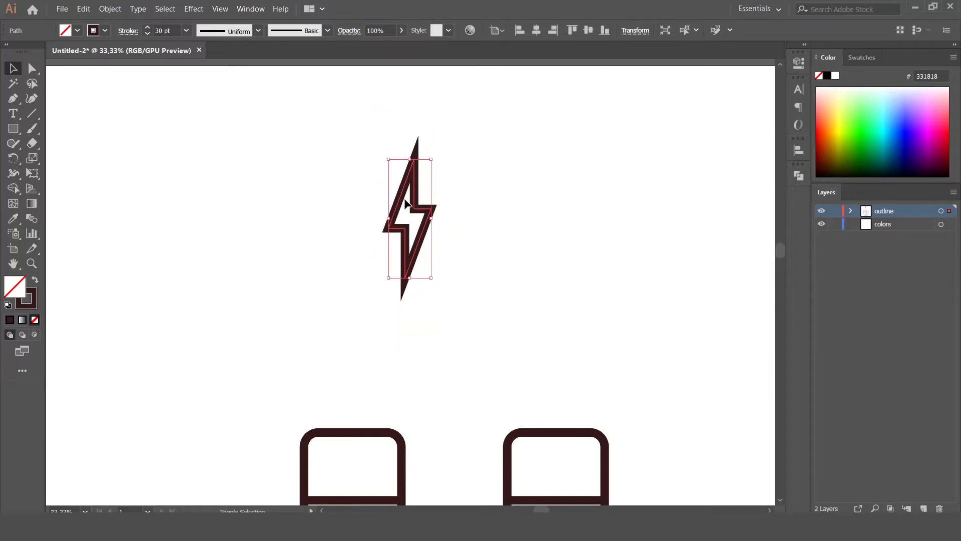
left_click_drag(415, 205, 309, 312)
Give the bolt a 20 pt stroke and place it, slightly smaller, above the left arm
left_click(166, 30)
type("20")
key("Return")
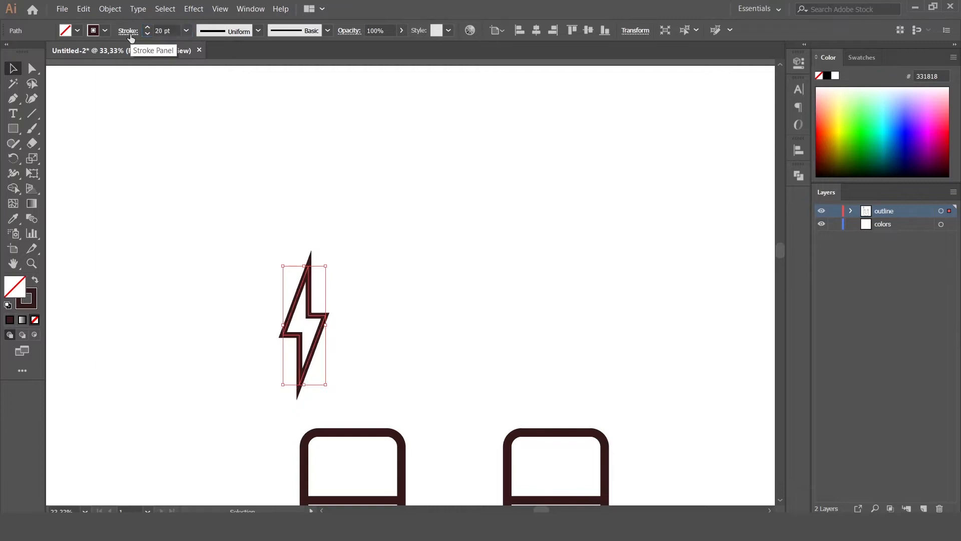
left_click_drag(312, 315, 358, 326)
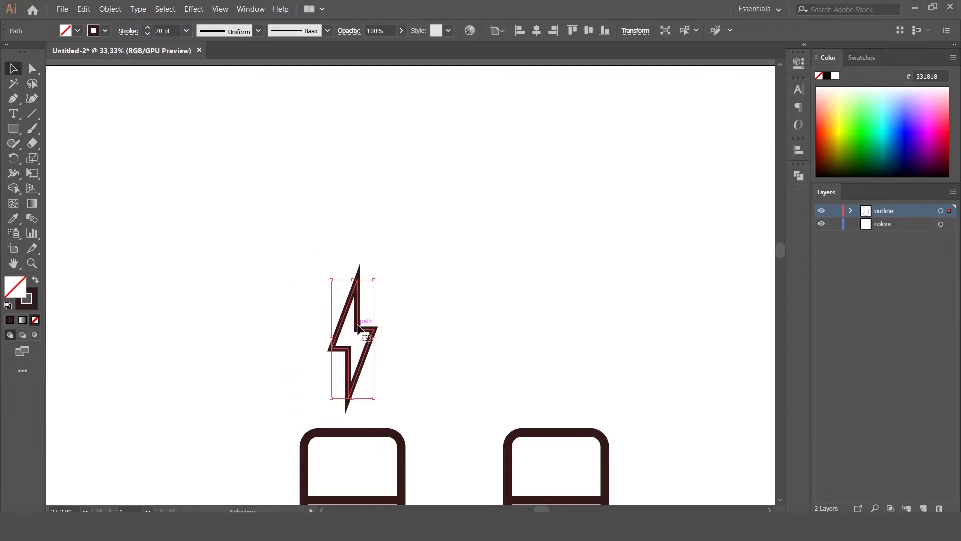
left_click_drag(375, 398, 372, 392)
left_click_drag(361, 358, 360, 360)
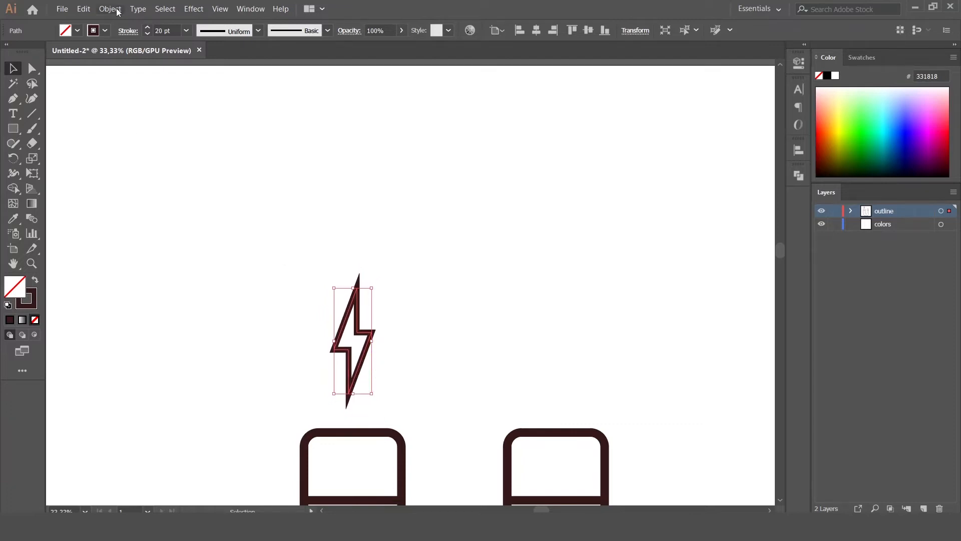
Copy the bolt and paste a duplicate in front
left_click(83, 9)
left_click(83, 9)
left_click(83, 9)
left_click(122, 90)
Arrange three bolts in a row above the left arm, tilting the outer two slightly
left_click_drag(339, 333, 294, 327)
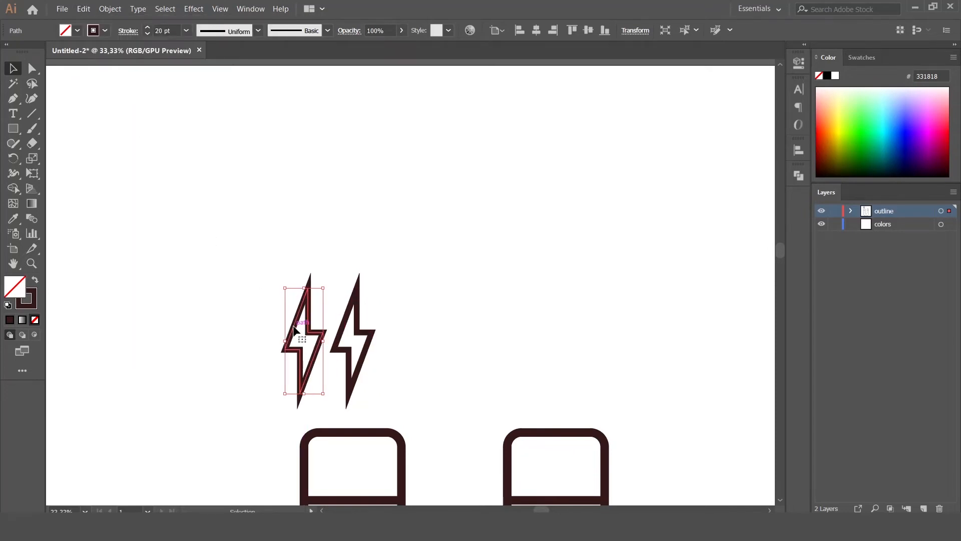
left_click(83, 9)
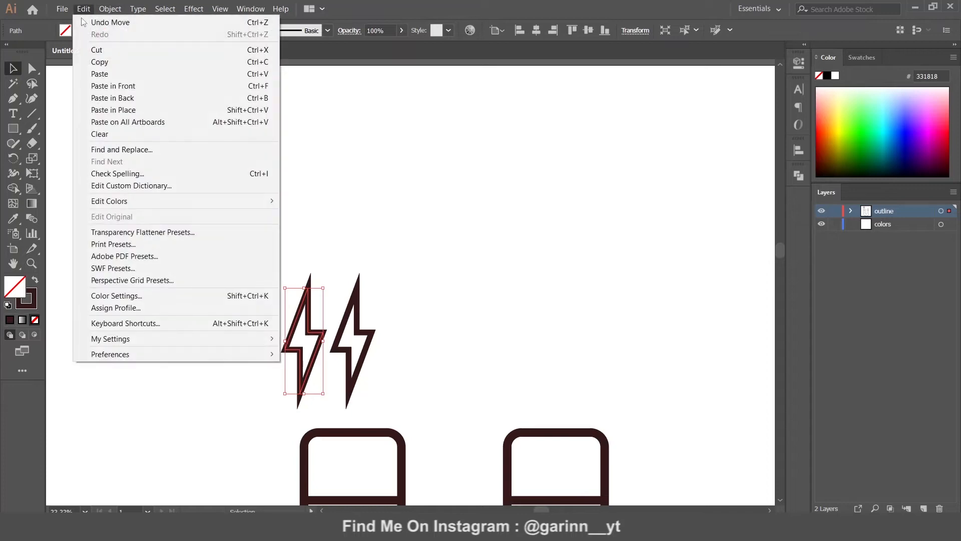
left_click(112, 92)
left_click_drag(360, 331, 403, 329)
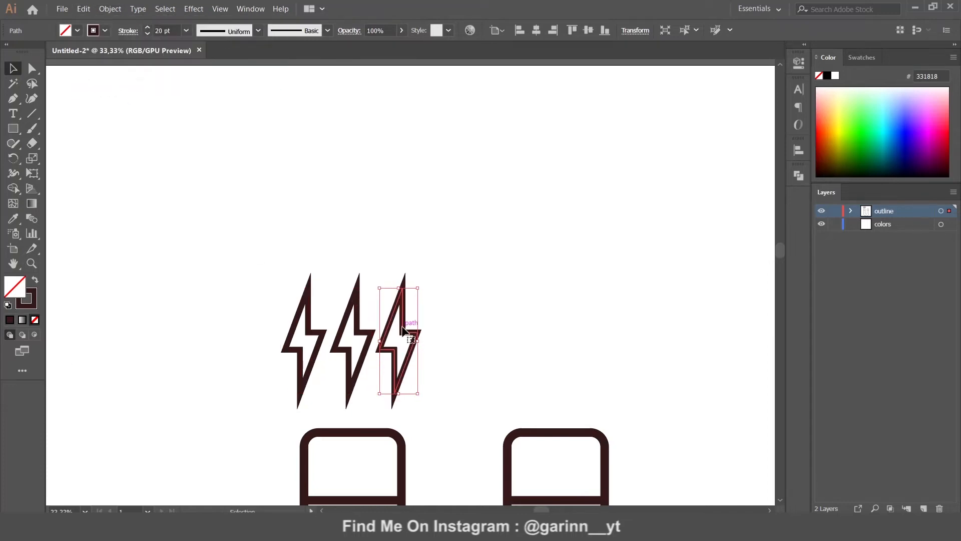
left_click_drag(422, 287, 426, 283)
left_click(304, 288)
left_click_drag(281, 286, 275, 285)
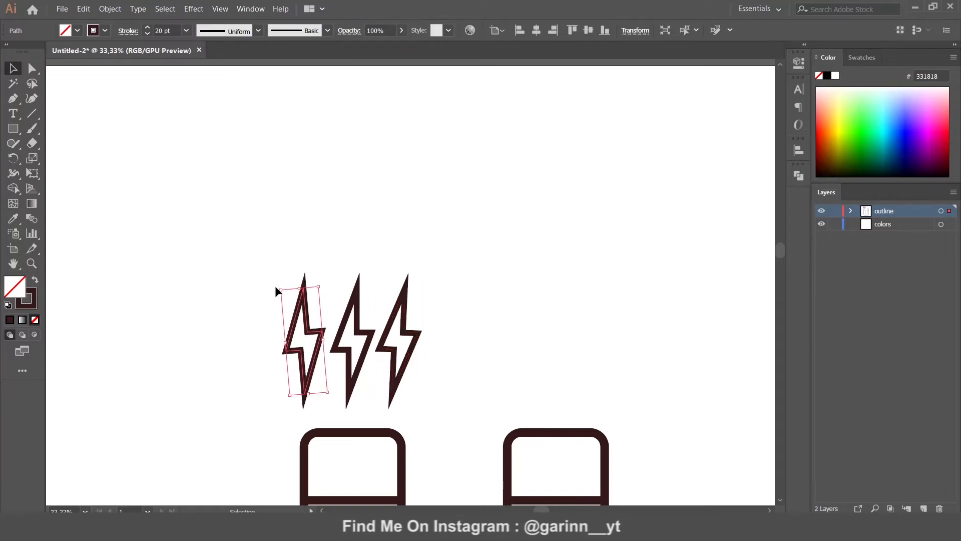
left_click(409, 332)
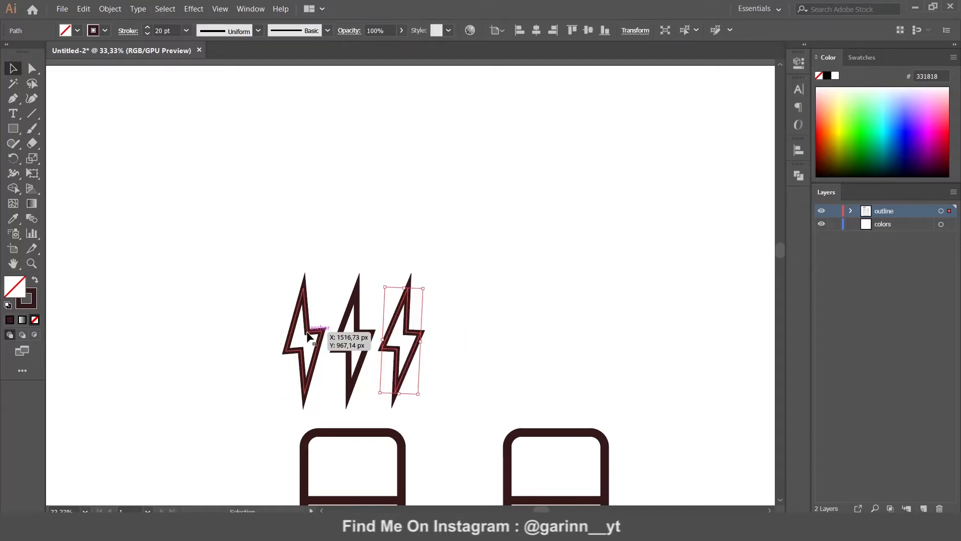
left_click(489, 300)
Duplicate the three bolts and move the copies above the right magnet arm
left_click_drag(272, 262, 470, 356)
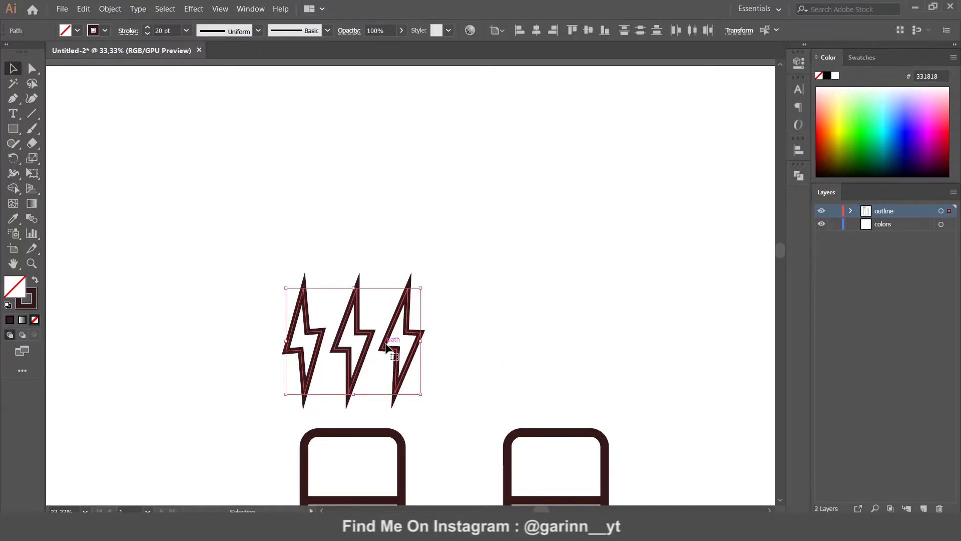
left_click(80, 14)
left_click(95, 61)
left_click(83, 9)
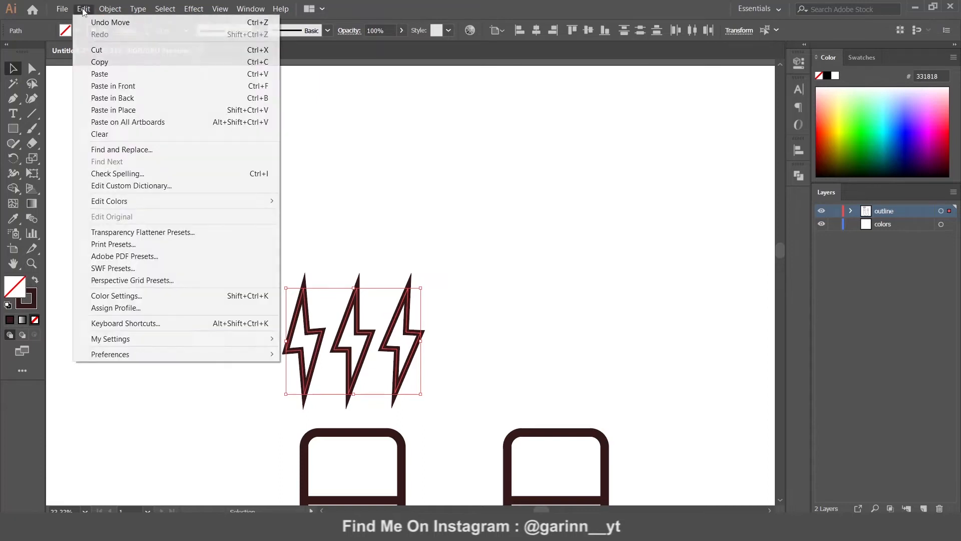
left_click(120, 84)
left_click_drag(357, 336, 566, 334)
Group the magnet with all six bolts and centre the group vertically on the artboard
left_click(711, 339)
key("ctrl+0")
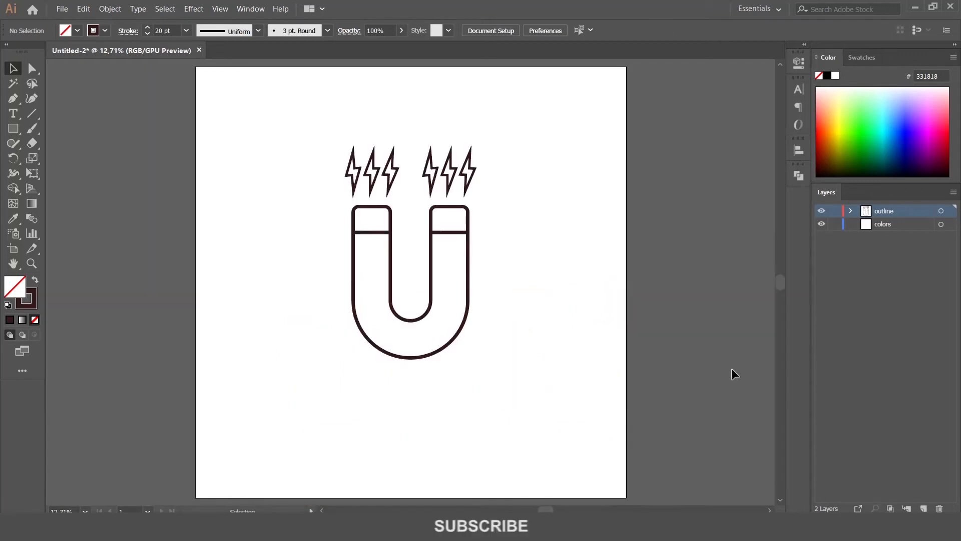
left_click_drag(429, 215, 518, 315)
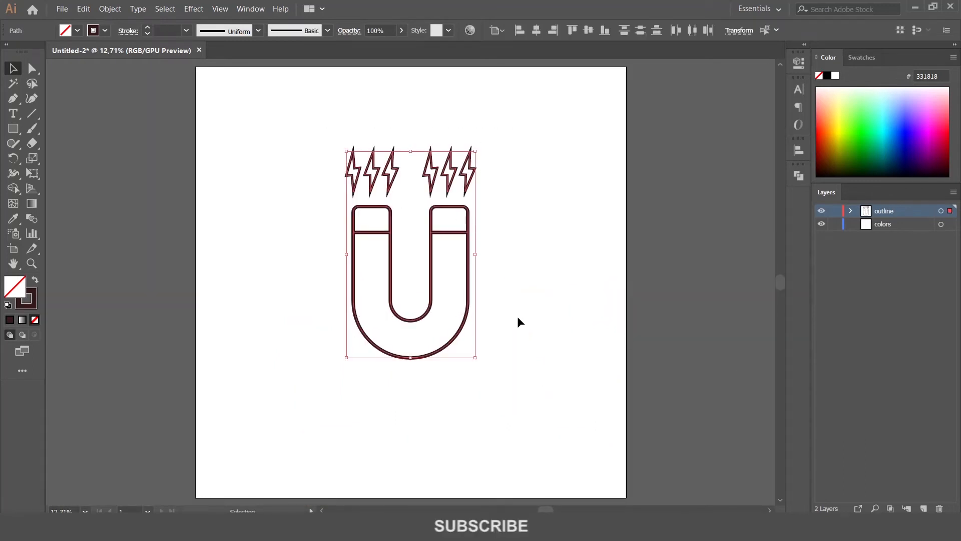
right_click(446, 236)
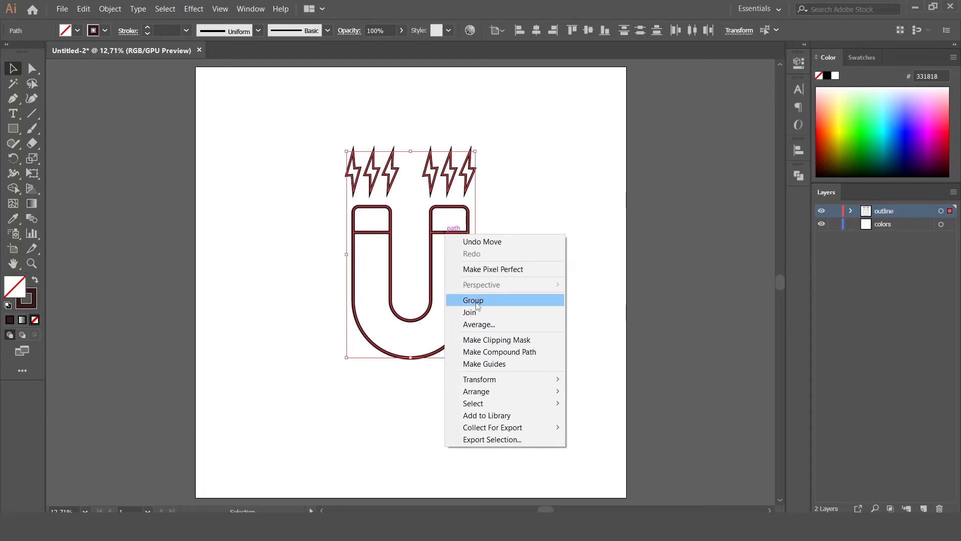
left_click(475, 301)
left_click(589, 31)
left_click(539, 218)
Ungroup the magnet and bolts again
right_click(467, 242)
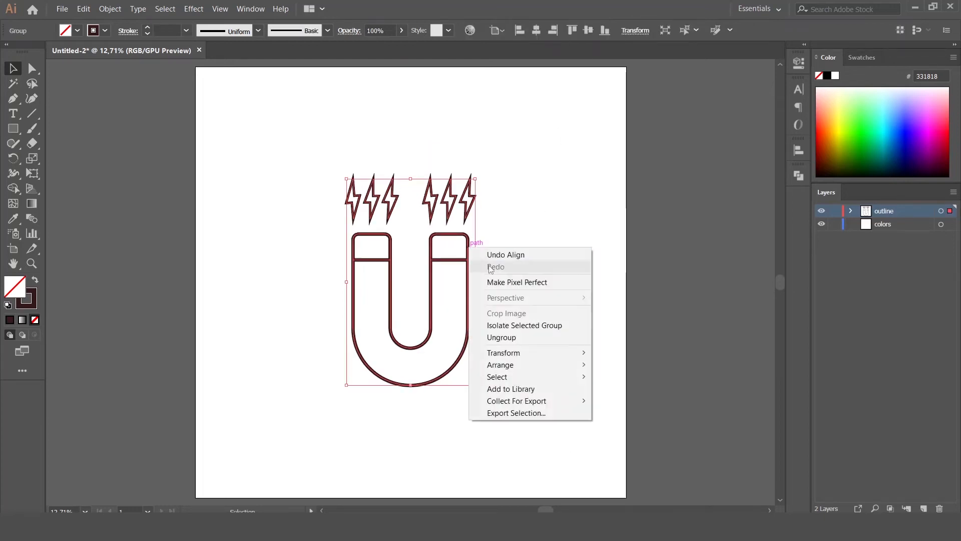
left_click(500, 336)
left_click(544, 261)
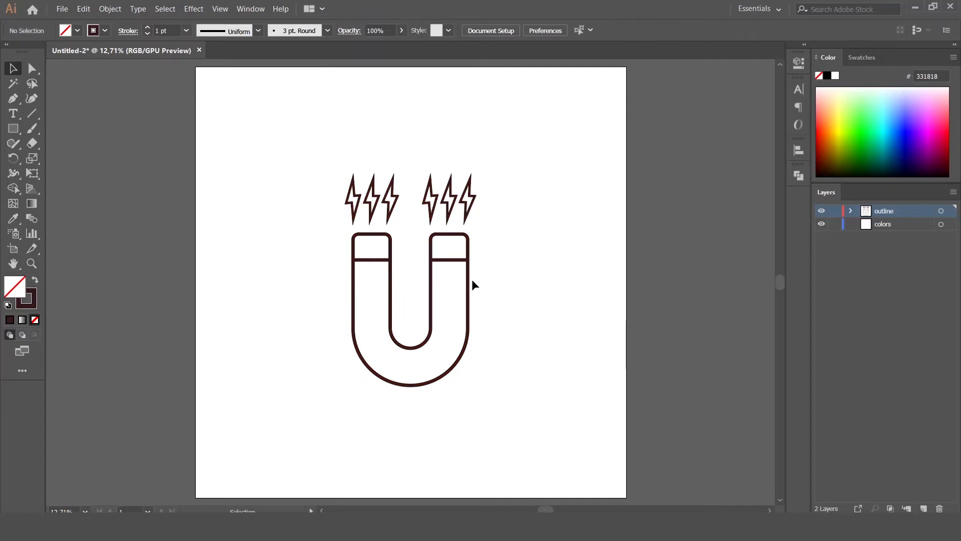
Move the magnet and bolts onto the colors layer, then lock and hide the outline layer
left_click_drag(320, 122, 479, 300)
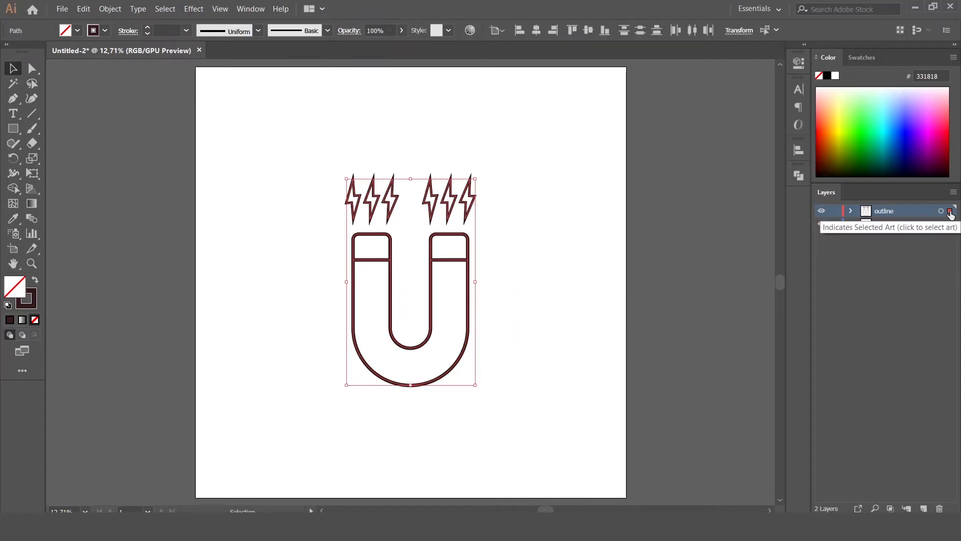
left_click_drag(950, 211, 951, 226)
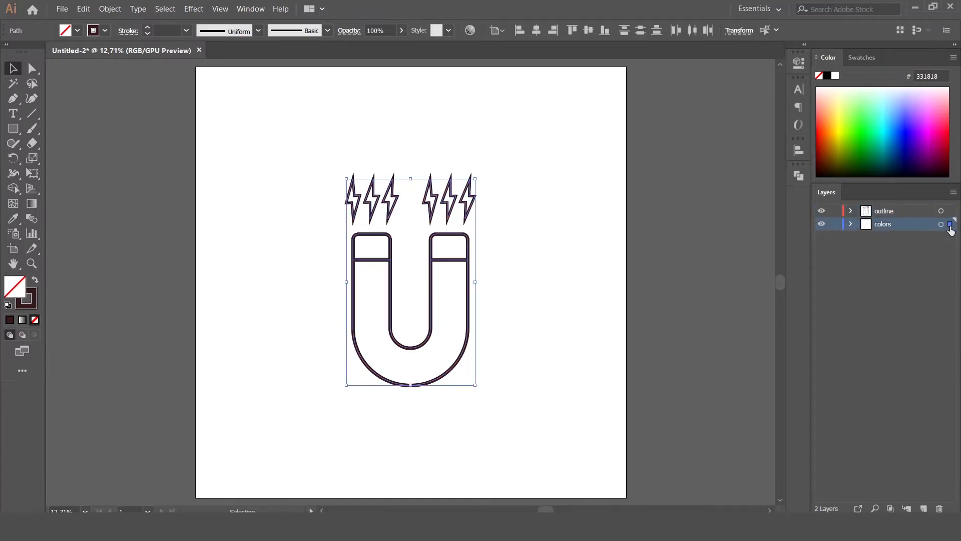
left_click(833, 213)
left_click(821, 210)
Group the artwork and convert all its strokes into filled outlines
right_click(438, 234)
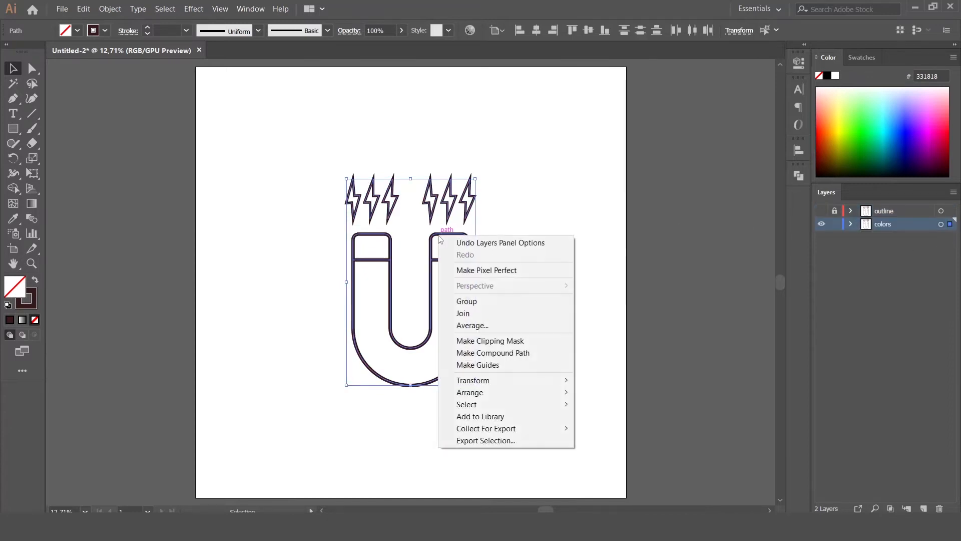
left_click(466, 301)
left_click(106, 11)
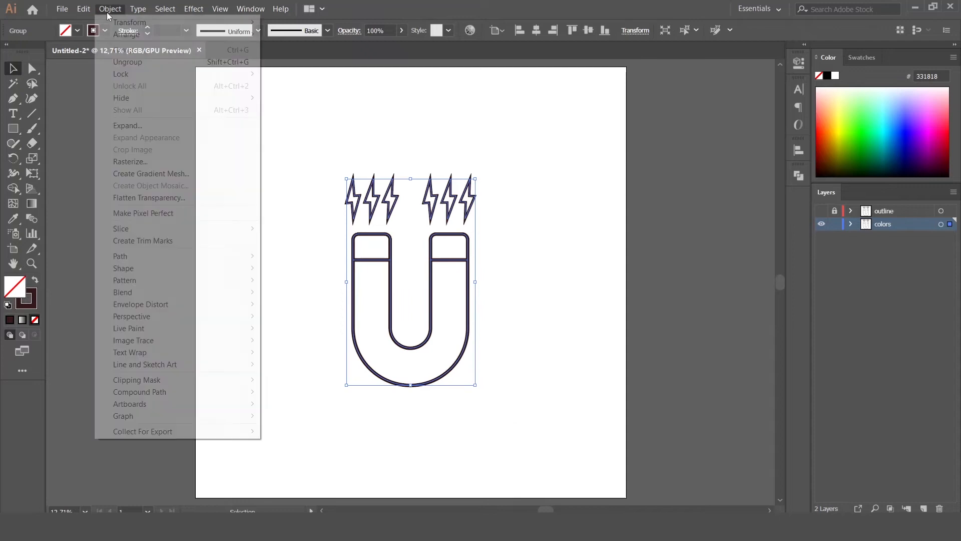
mouse_move(142, 256)
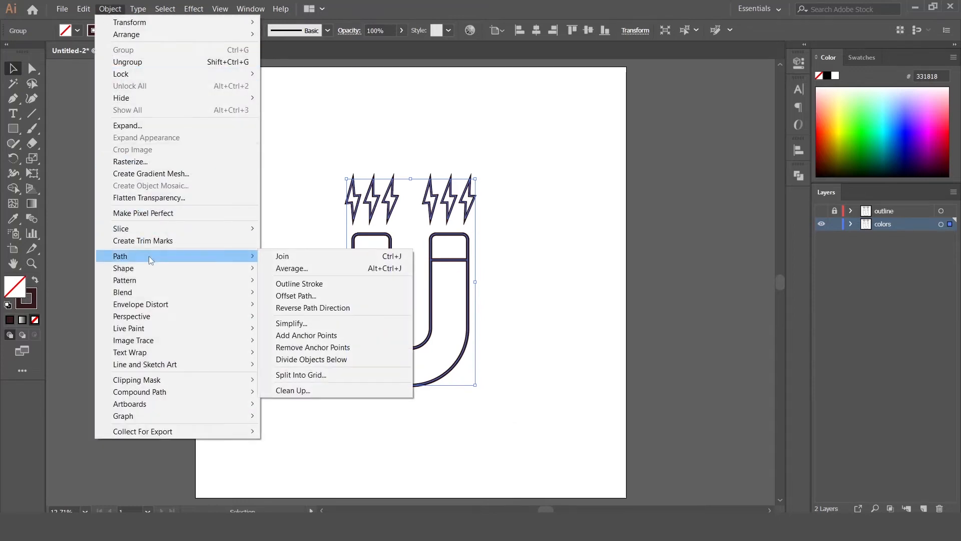
left_click(291, 281)
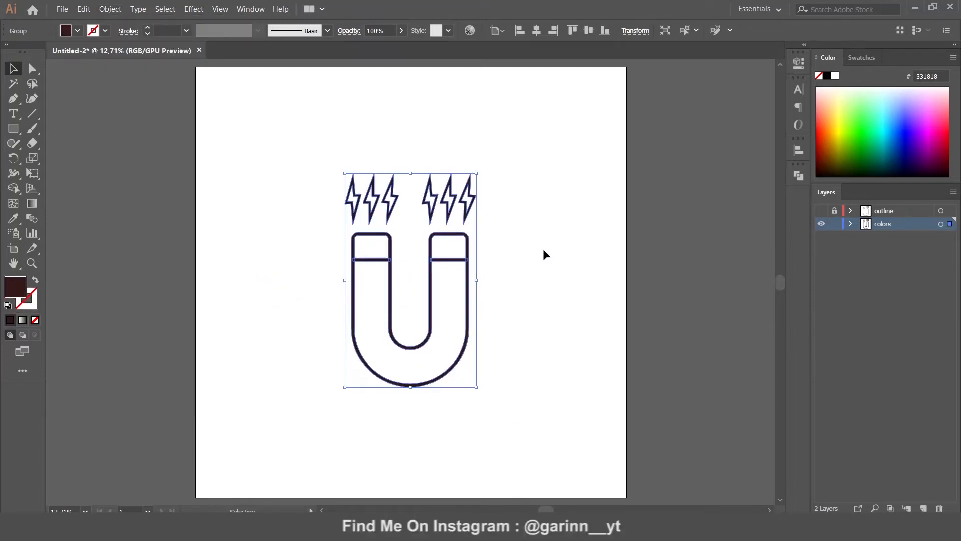
Open the Pathfinder panel and ungroup the magnet artwork
left_click(799, 176)
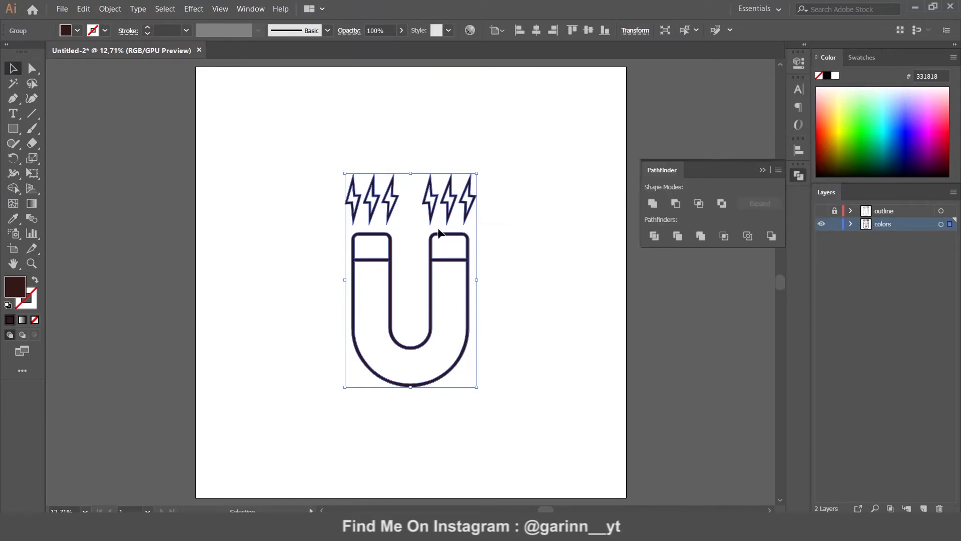
right_click(394, 253)
left_click(425, 336)
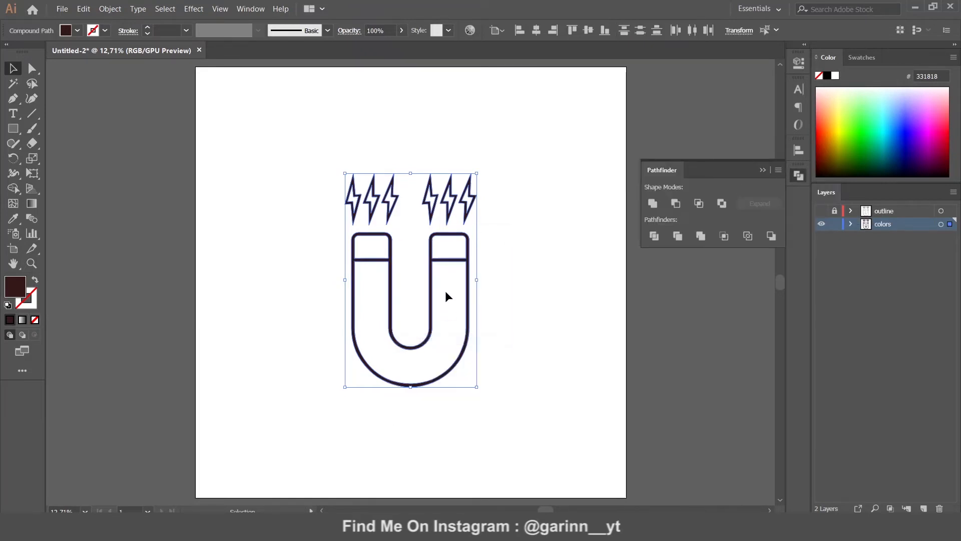
right_click(433, 270)
Release the compound path and delete the magnet's outer outline
left_click(473, 333)
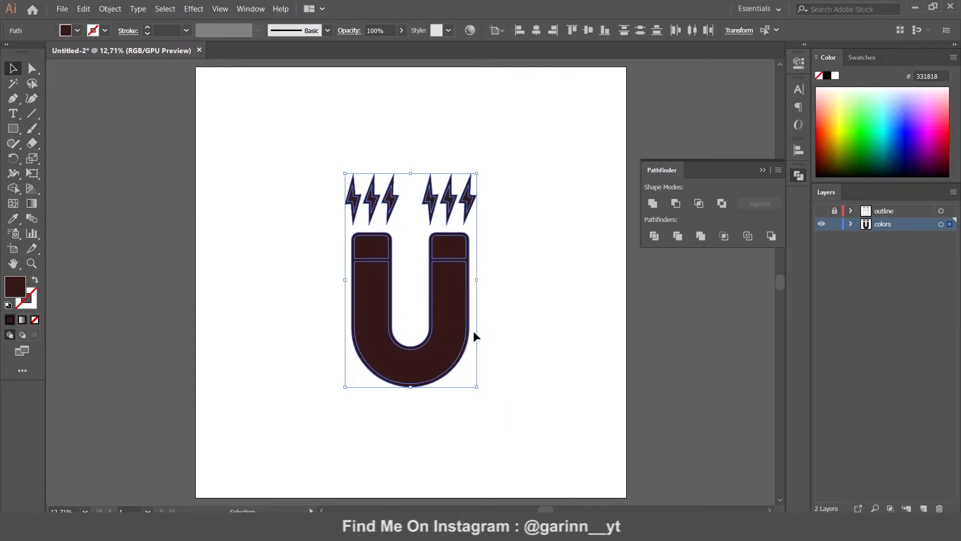
left_click(508, 266)
left_click(469, 250)
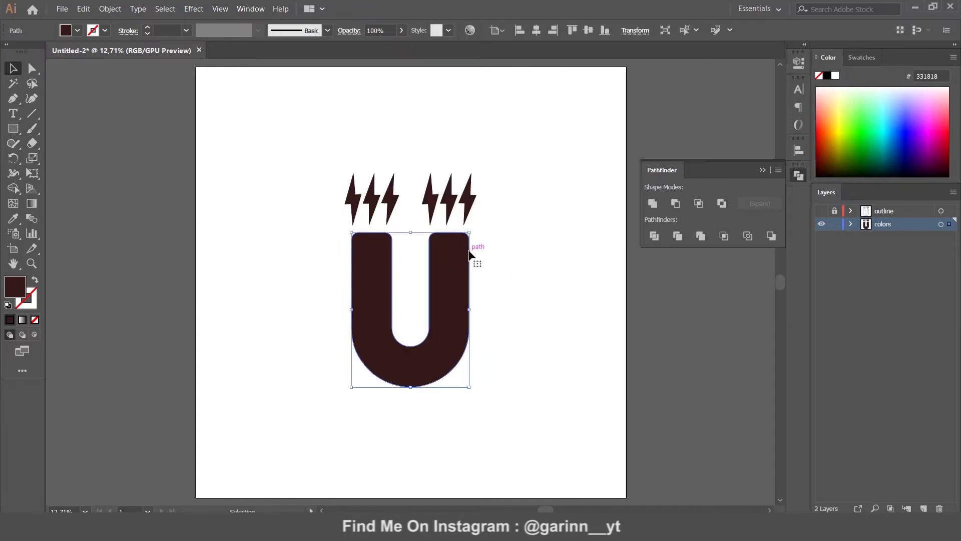
key("Delete")
Delete the outer outline paths of all six lightning bolts
left_click(469, 203)
key("Delete")
left_click(452, 210)
key("Delete")
left_click(434, 211)
key("Delete")
left_click(387, 220)
key("Delete")
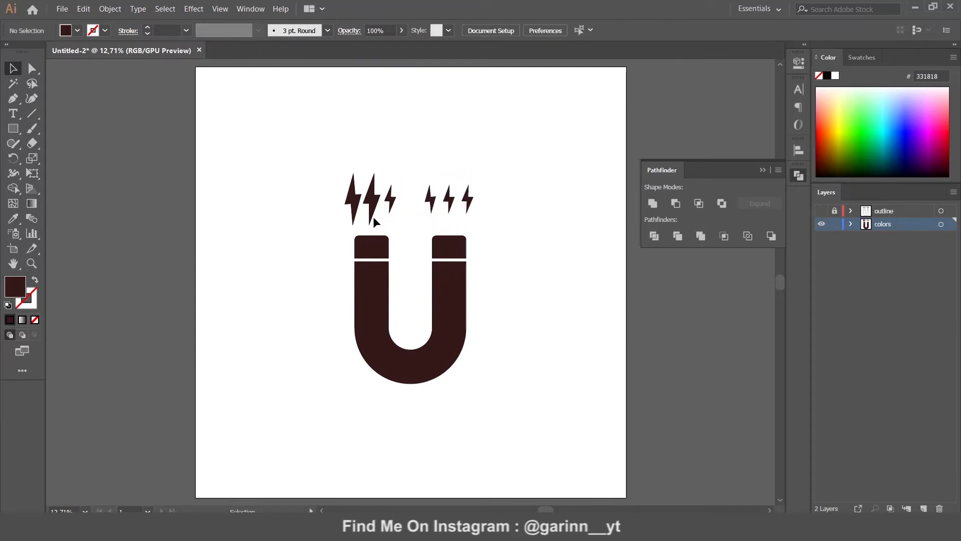
left_click(371, 216)
key("Delete")
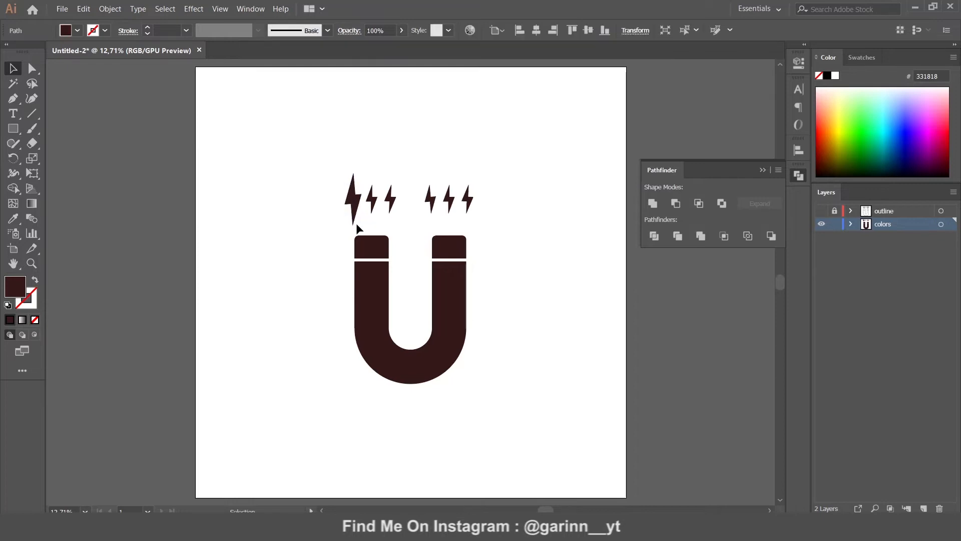
left_click(353, 220)
key("Delete")
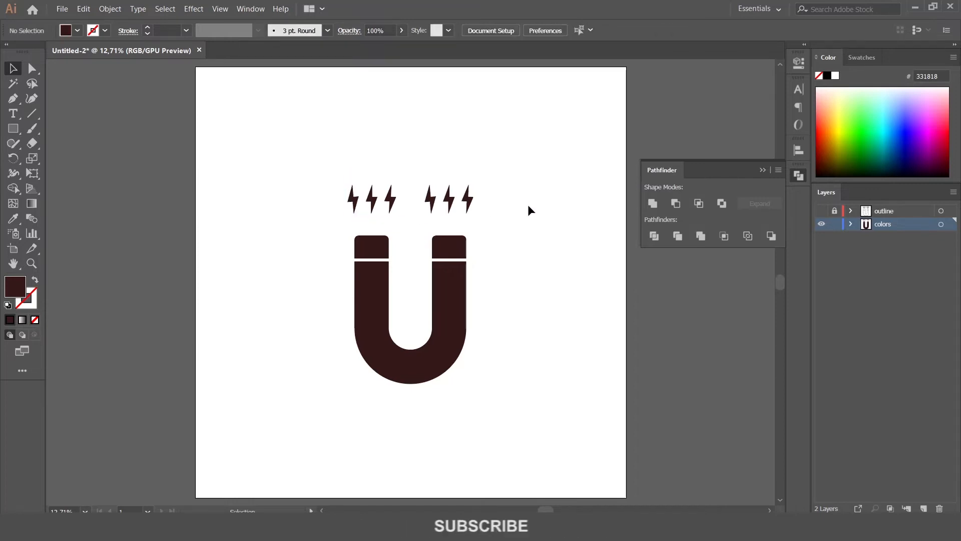
key("ctrl+plus")
key("ctrl+plus")
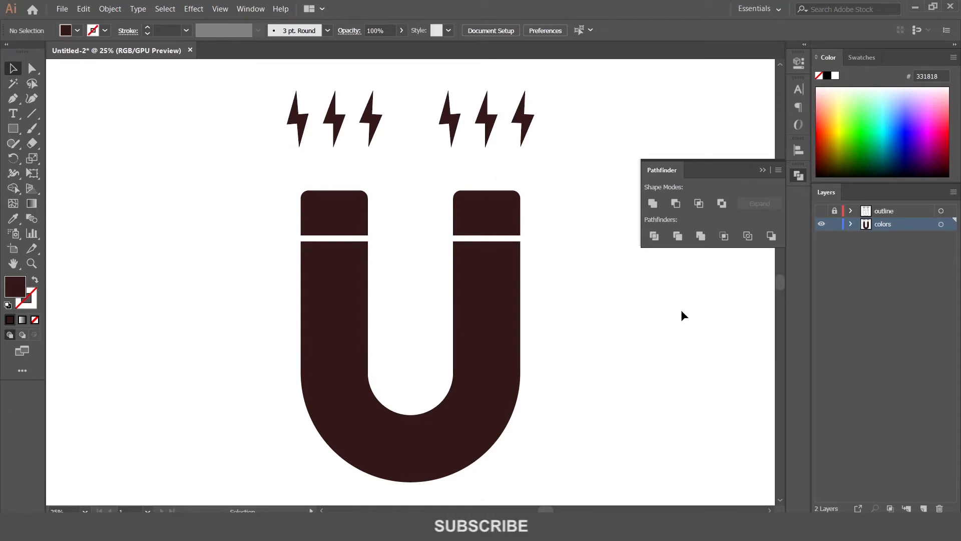
Fill the U-shaped magnet body with bright red E03F3F
left_click(356, 254)
double_click(17, 291)
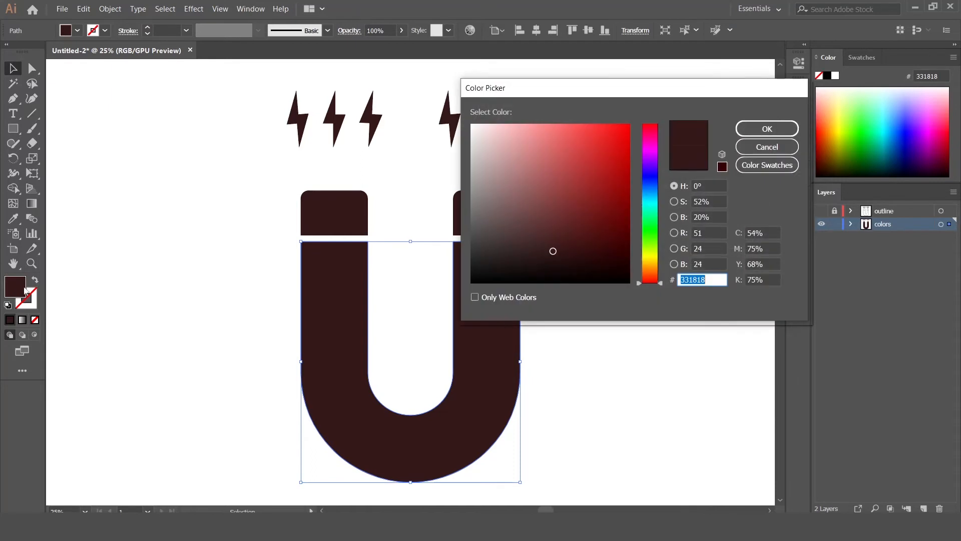
mouse_move(551, 196)
left_mouse_down()
mouse_move(573, 171)
mouse_move(573, 141)
left_mouse_up()
left_click(768, 128)
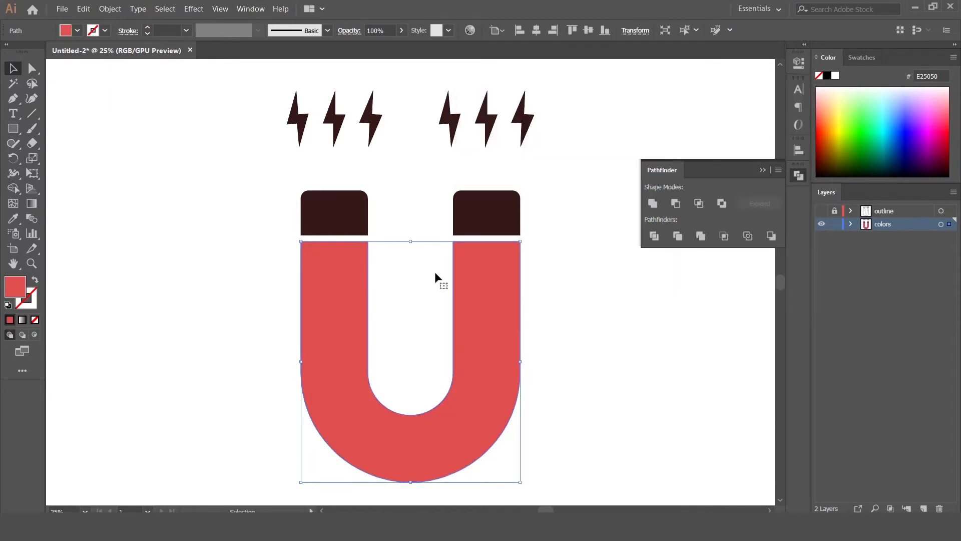
double_click(21, 287)
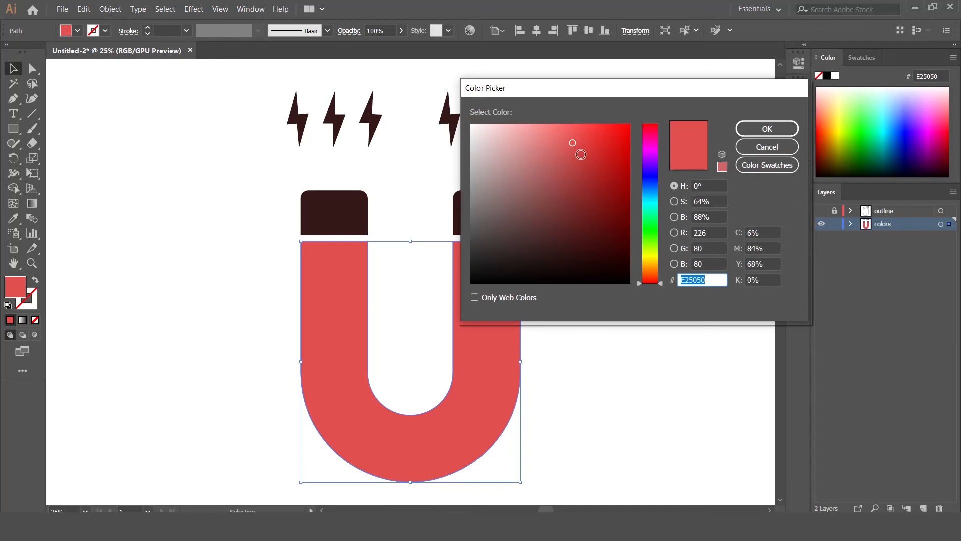
left_click(585, 143)
left_click(767, 129)
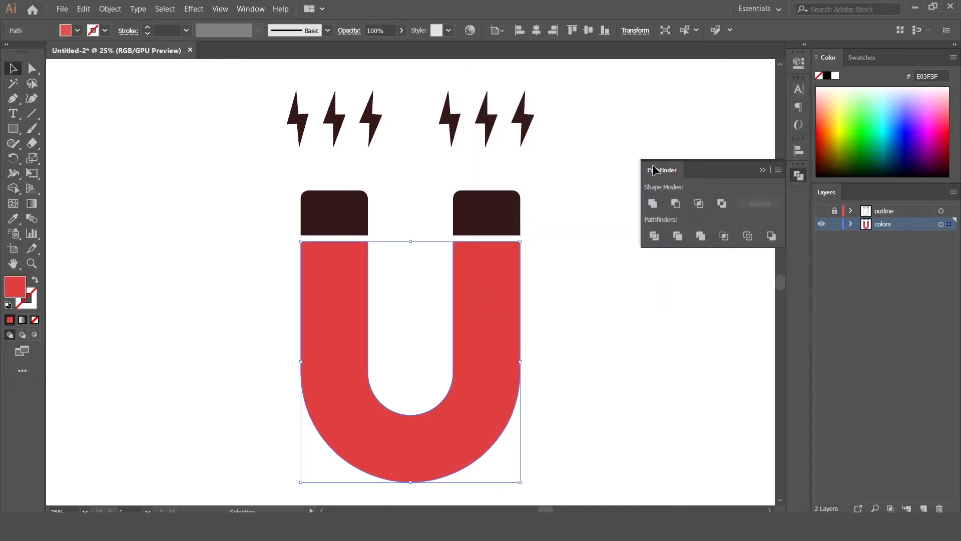
Fill both magnet tips with light grey DDDDDD
left_click(491, 215)
left_click(328, 217, "shift")
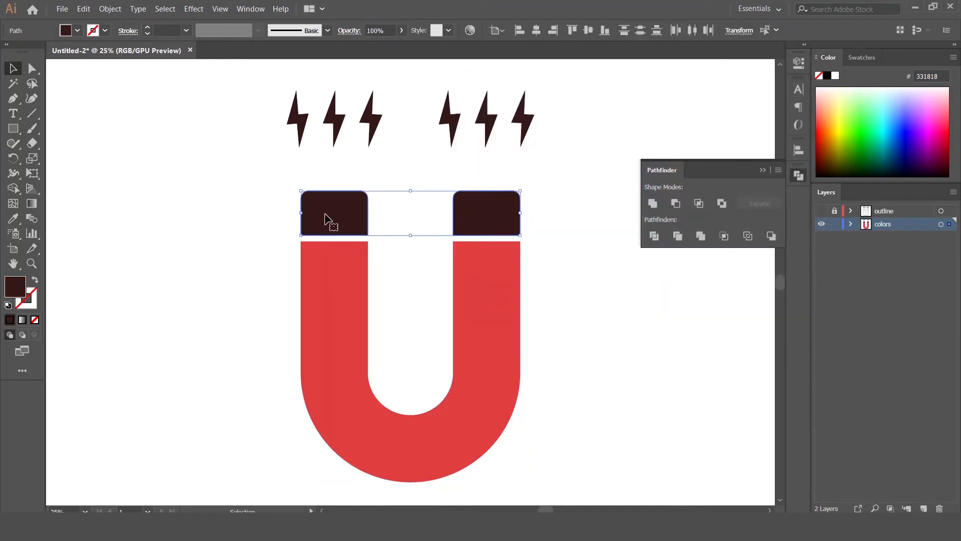
double_click(14, 285)
left_click(471, 142)
left_click(471, 143)
left_click(767, 129)
Fill all six lightning bolts with bright yellow EAD32D
left_click_drag(553, 130, 261, 133)
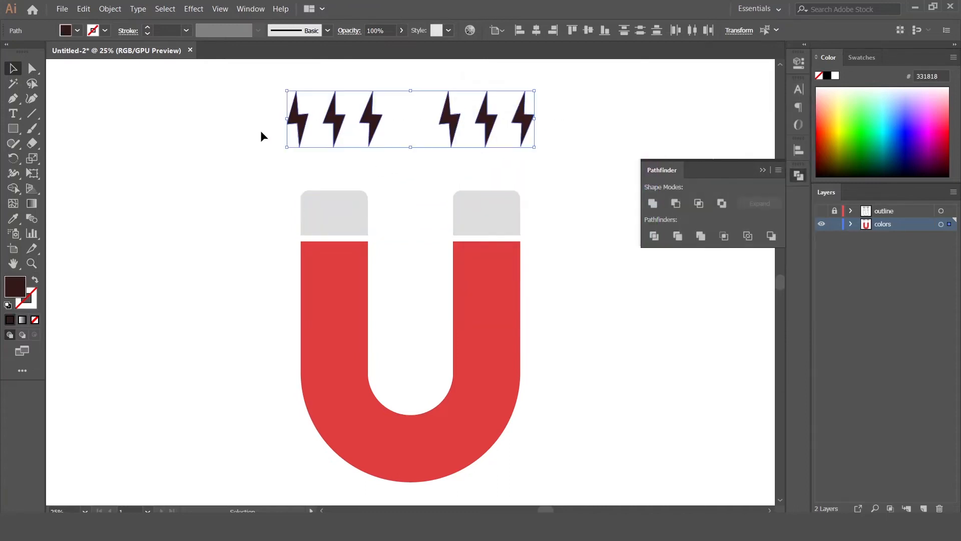
double_click(15, 287)
left_click_drag(643, 259, 638, 256)
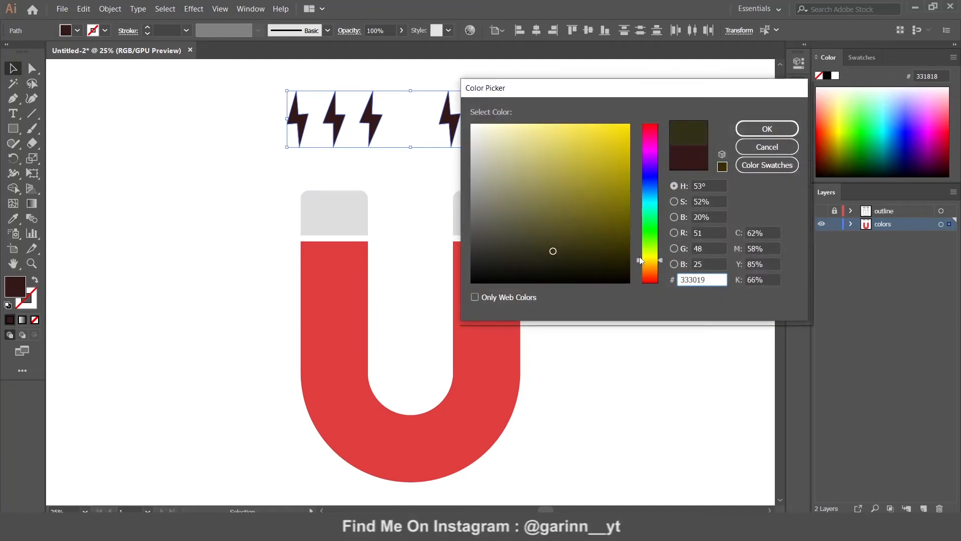
left_click_drag(611, 155, 601, 135)
left_click(766, 128)
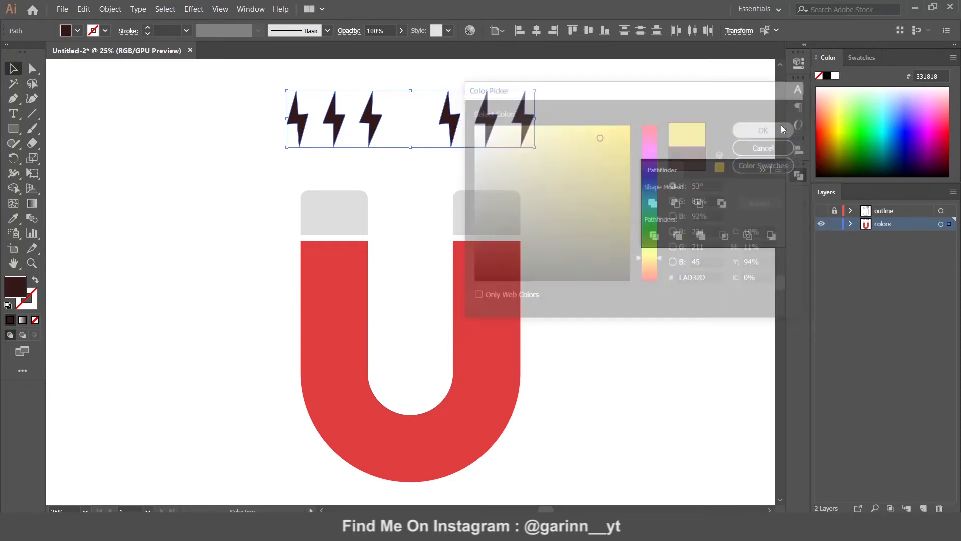
left_click(566, 170)
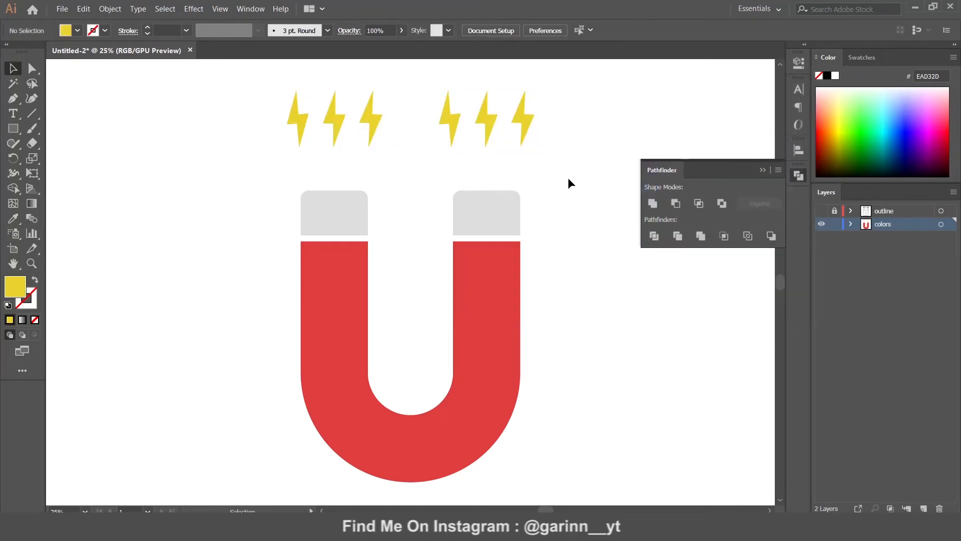
Move the magnet outline path into the colors layer, hide the outline layer, and swap its fill and stroke
left_click(825, 211)
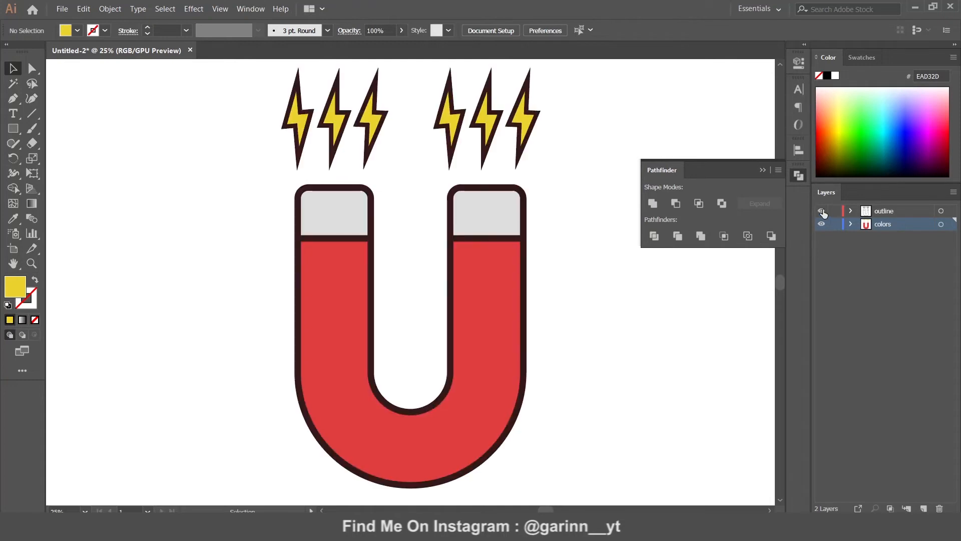
left_click(522, 226)
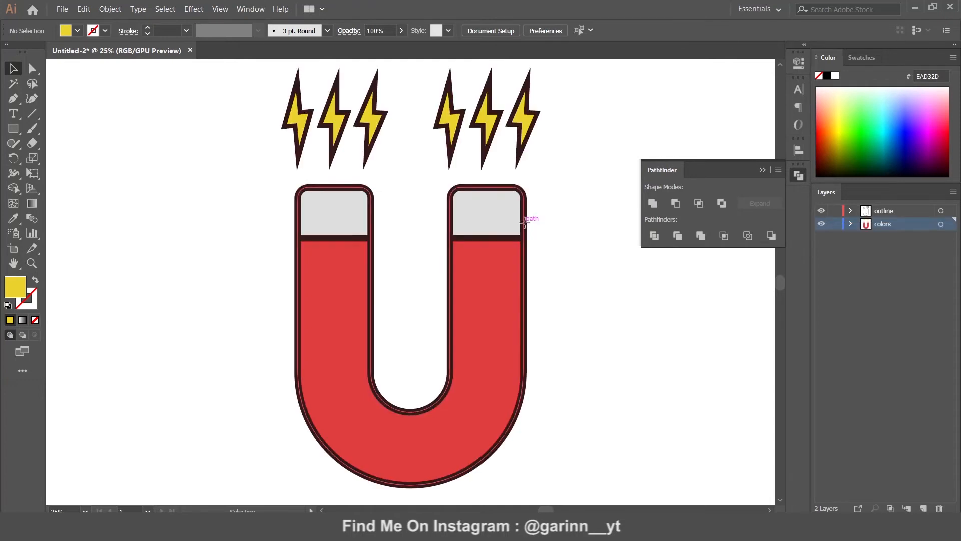
left_click_drag(949, 215, 949, 224)
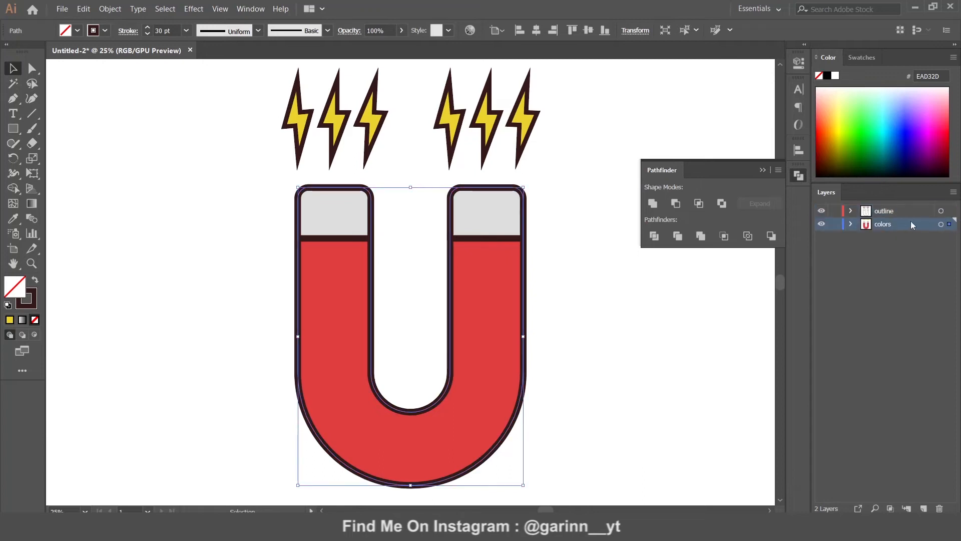
left_click(821, 212)
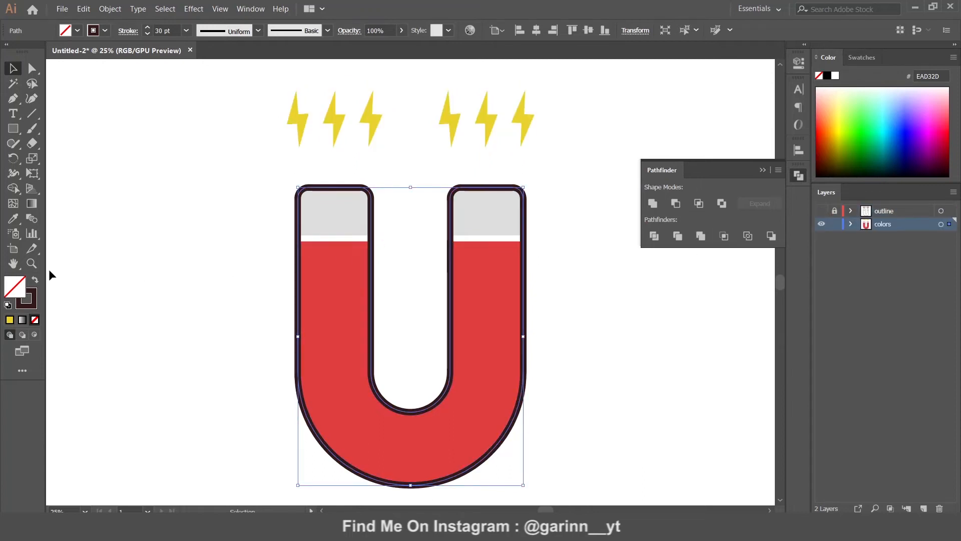
left_click(35, 279)
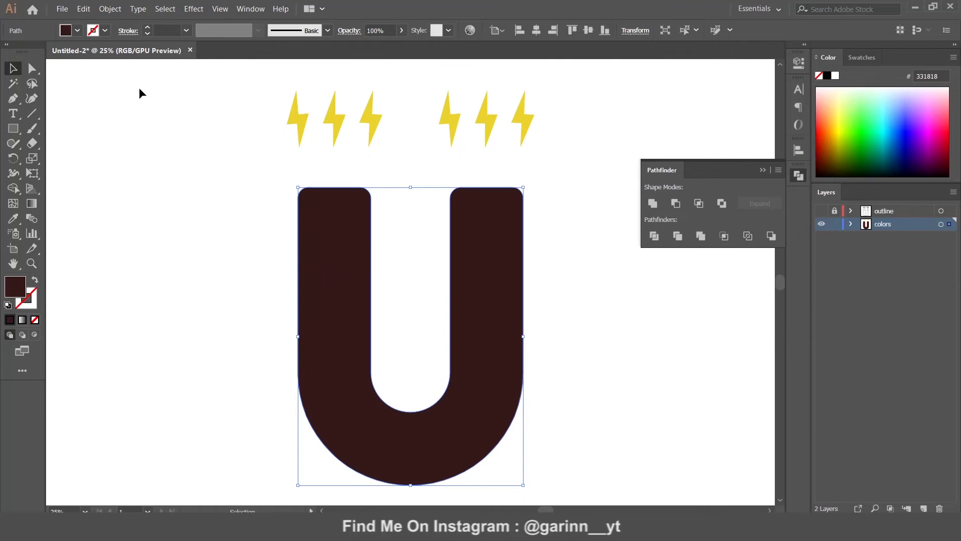
Copy the dark U, paste front and back copies, offset one left, and apply Minus Front
left_click(83, 9)
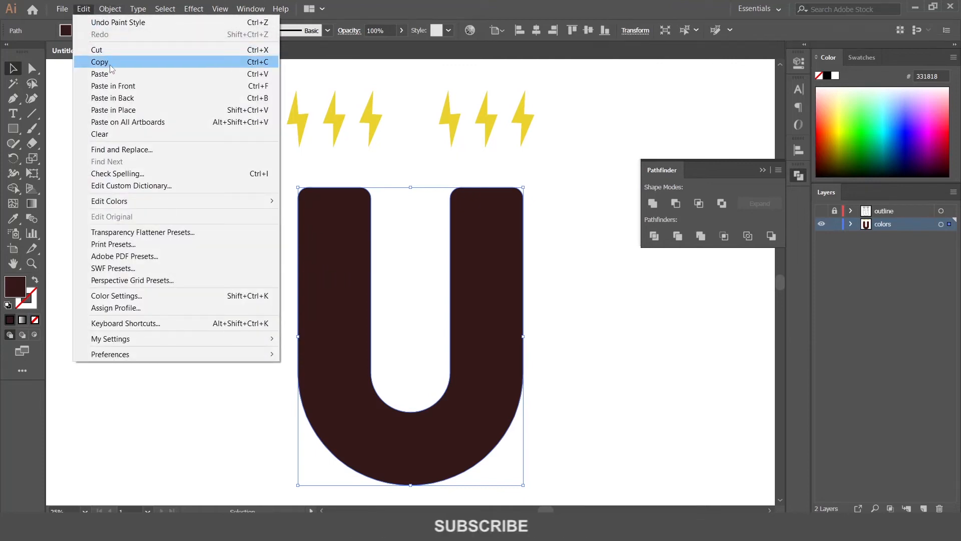
left_click(110, 64)
left_click(83, 9)
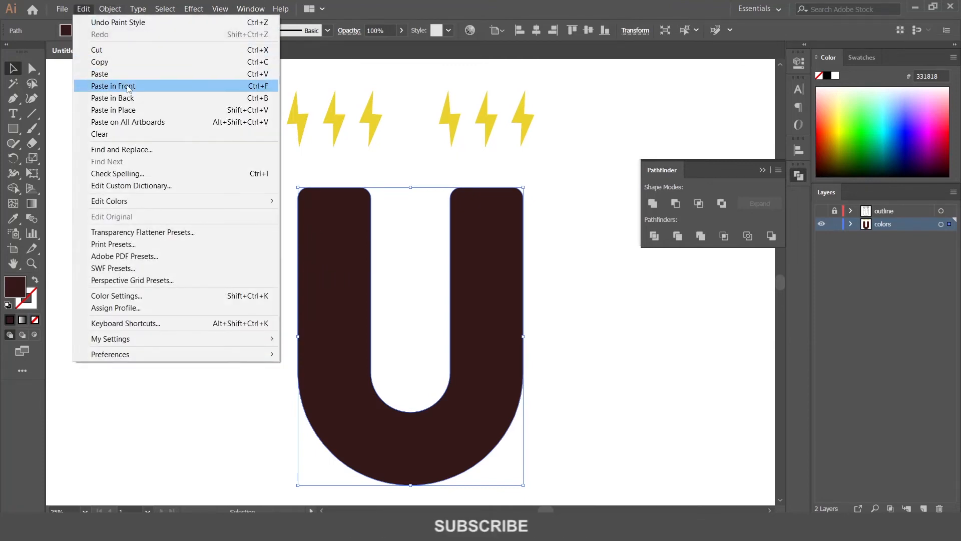
left_click(128, 89)
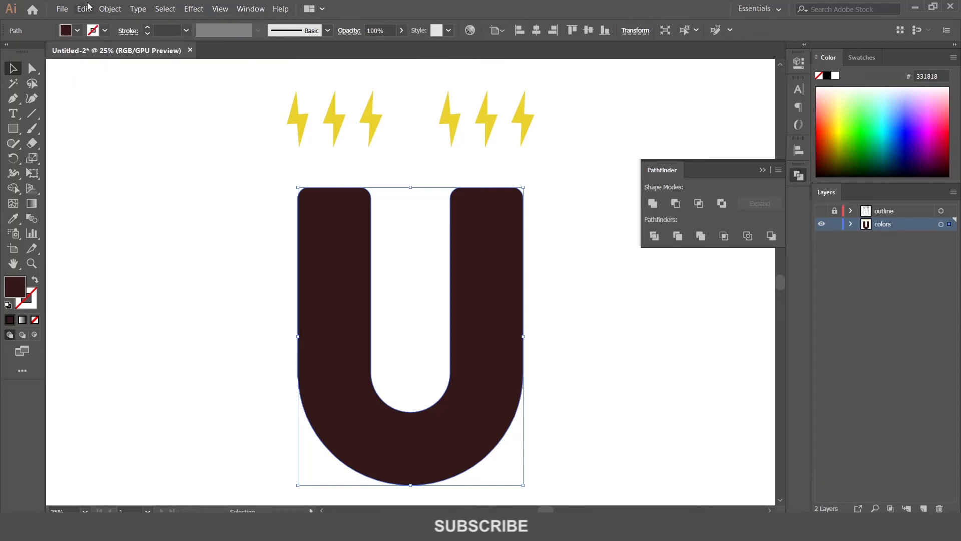
left_click(84, 8)
left_click(116, 98)
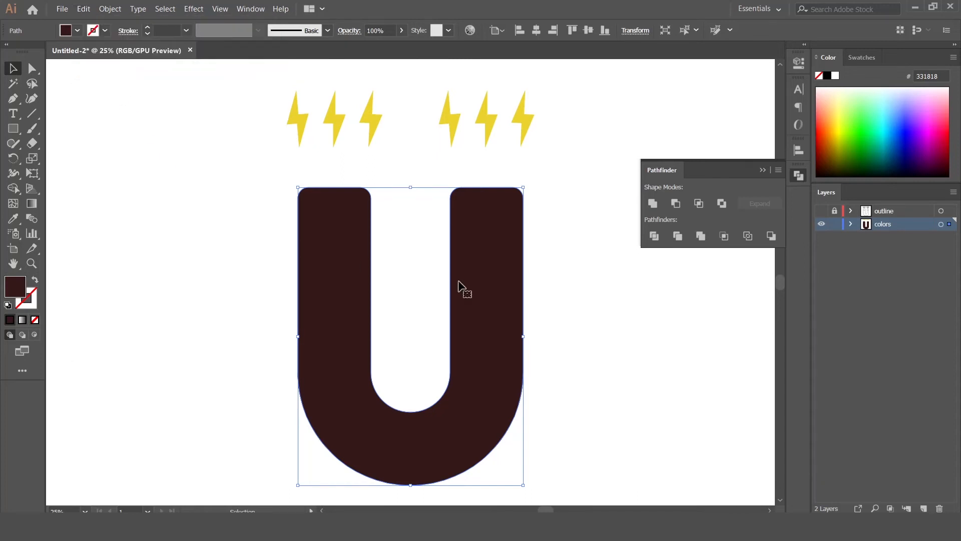
left_click_drag(486, 290, 467, 299)
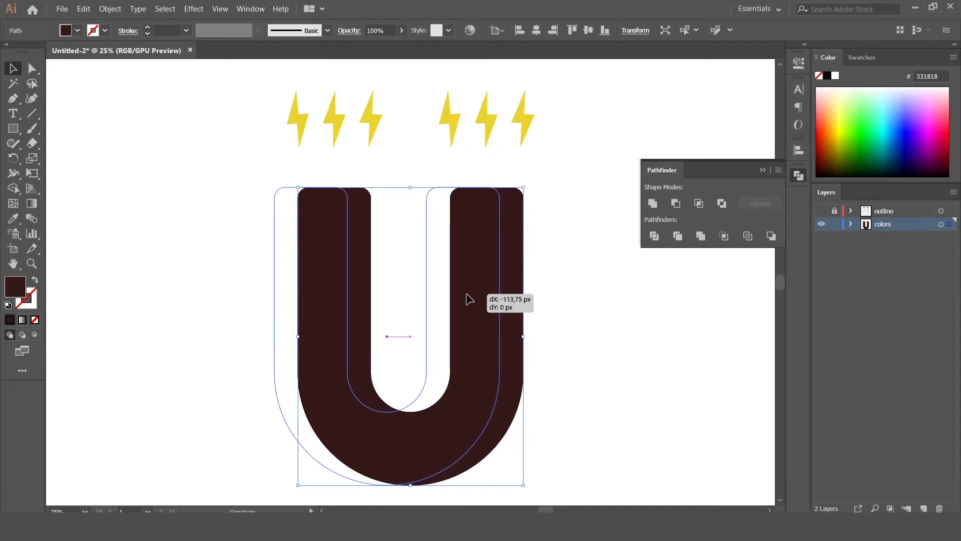
left_click_drag(468, 299, 466, 298)
left_click(517, 294, "shift")
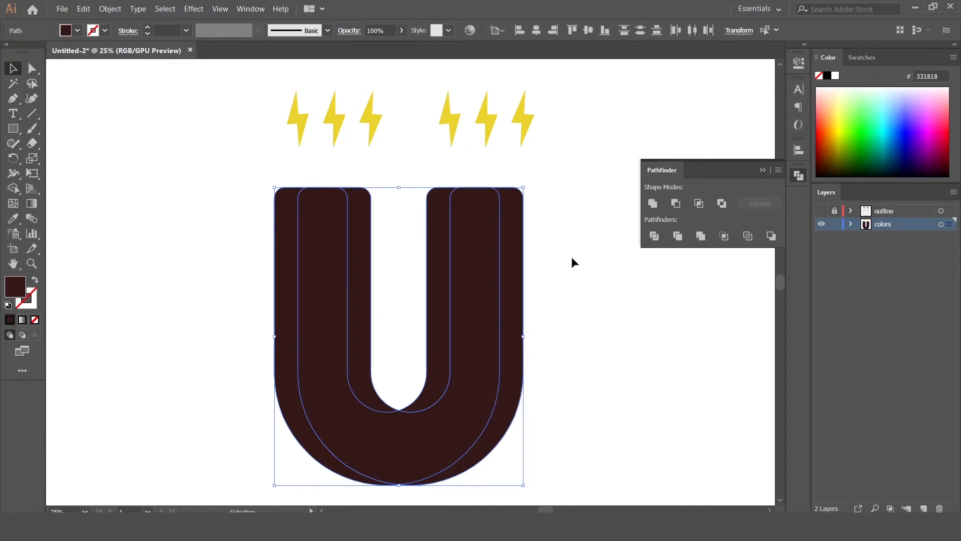
left_click(675, 206)
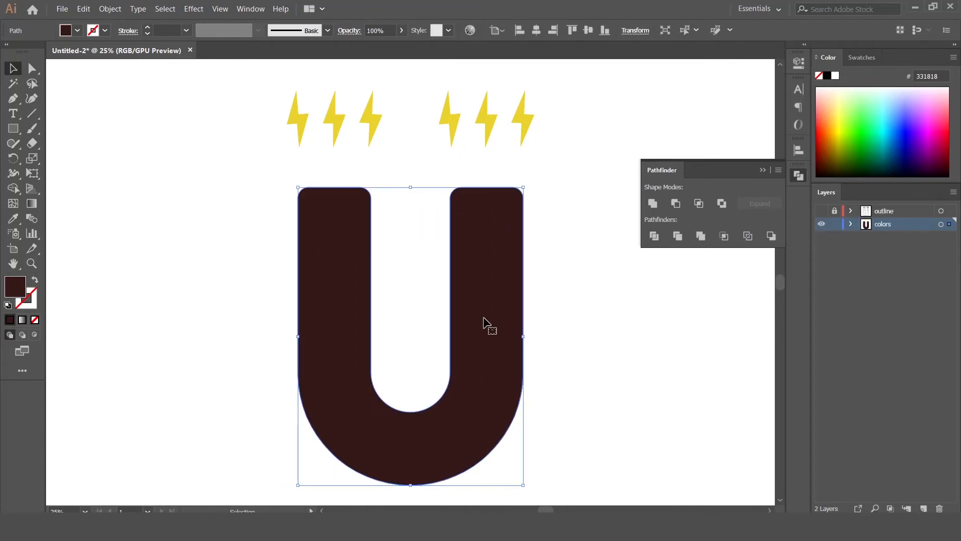
Paste another U copy shifted right, apply Minus Front to split the magnet, and select both groups
left_click(83, 9)
left_click(115, 88)
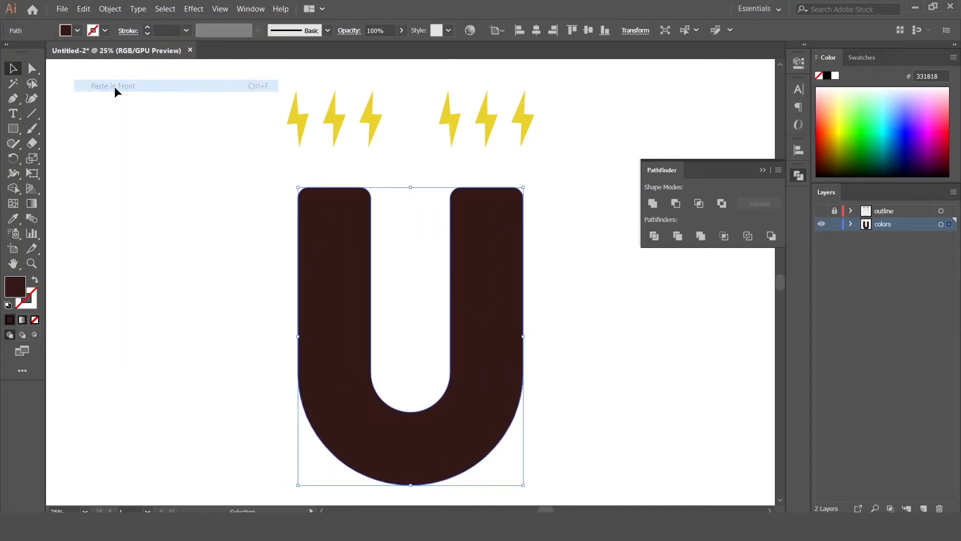
left_click_drag(330, 249, 345, 253)
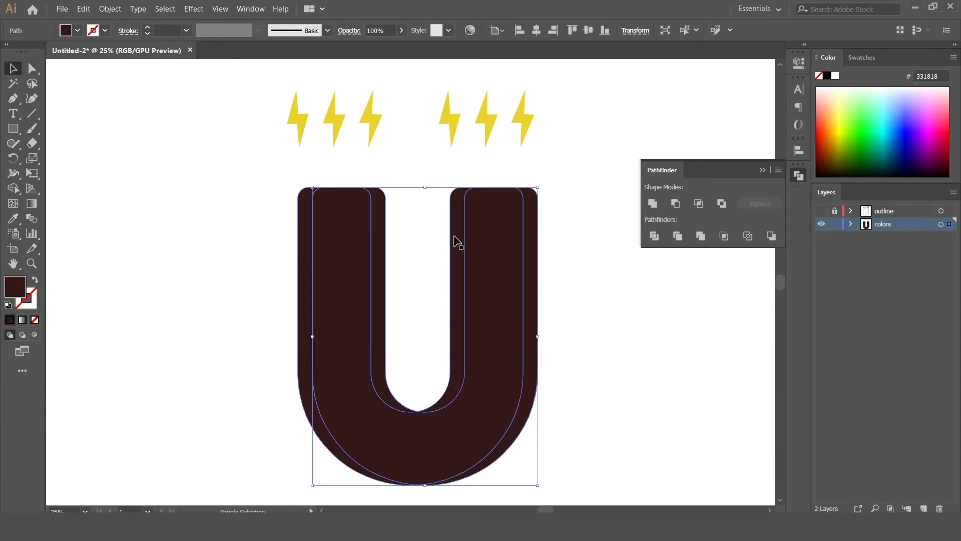
left_click(676, 202)
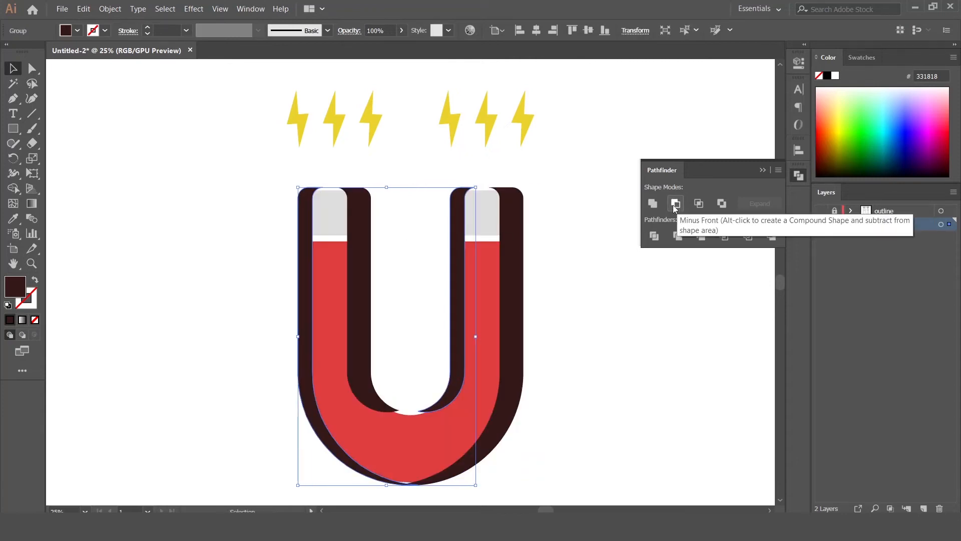
left_click(557, 243)
left_click(515, 290)
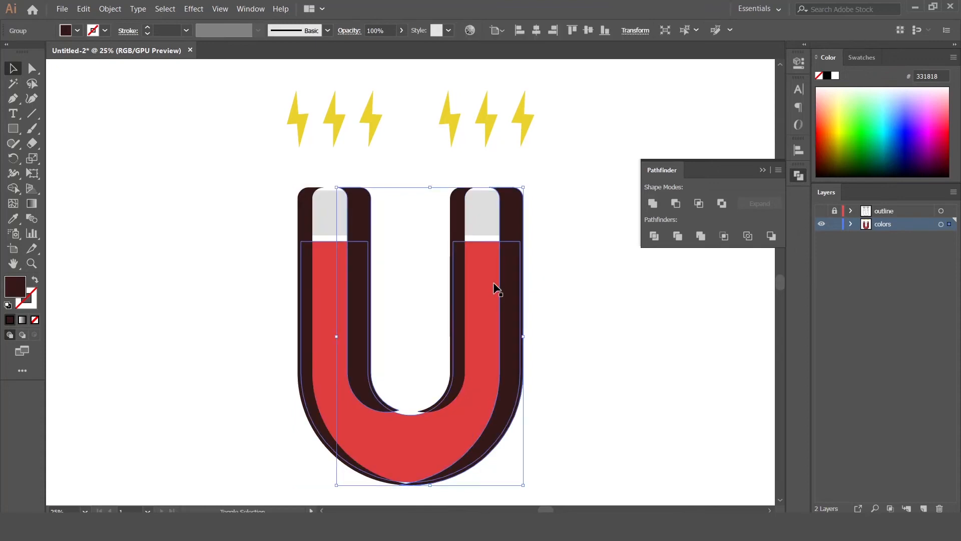
left_click(477, 253, "shift")
Use Shape Builder to delete the dark slivers beside the tips and arms
key("shift+m")
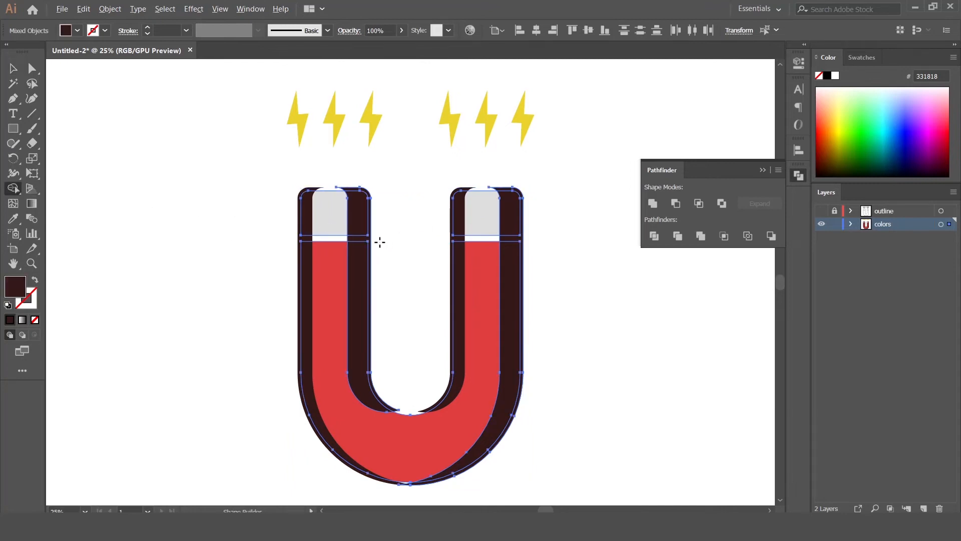
left_click(367, 237, "alt")
left_click(519, 237, "alt")
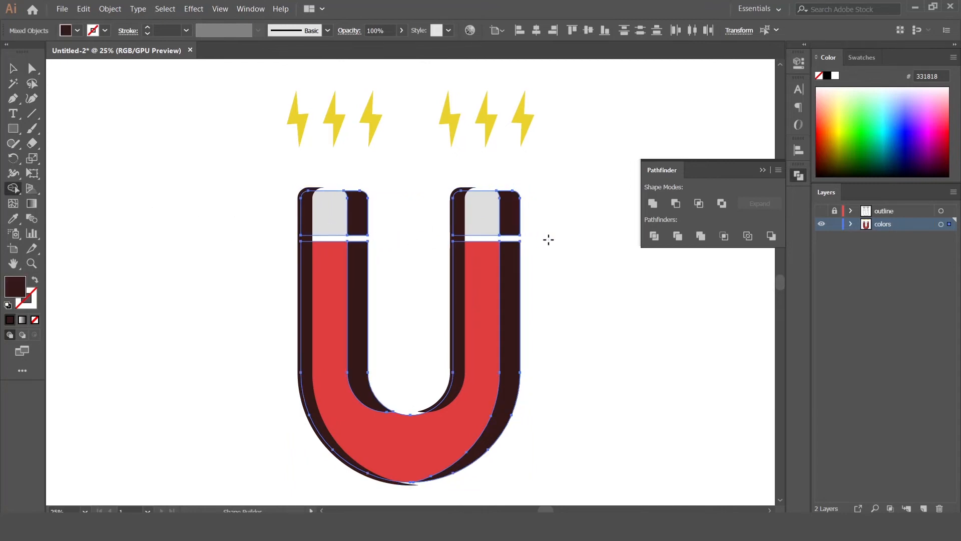
left_click(13, 68)
left_click(332, 222)
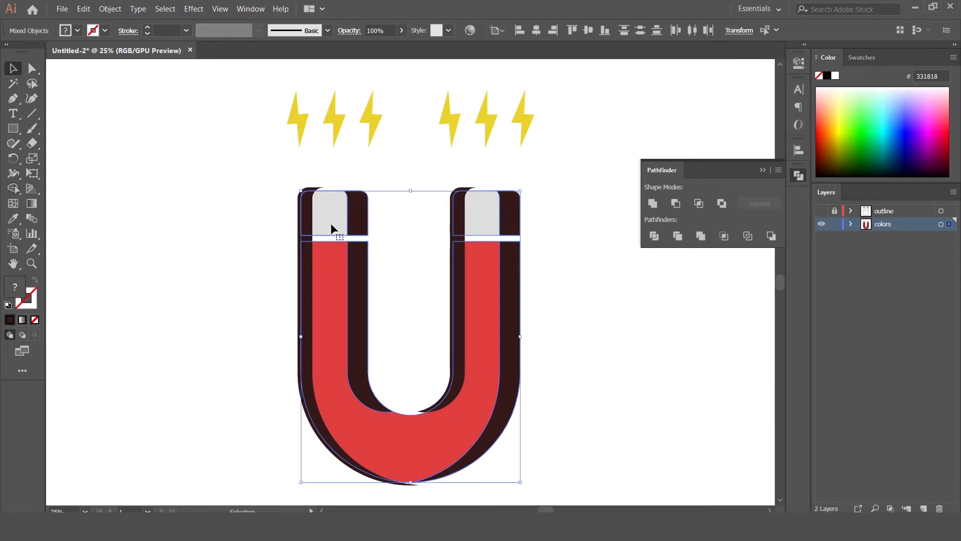
left_click(338, 277, "shift")
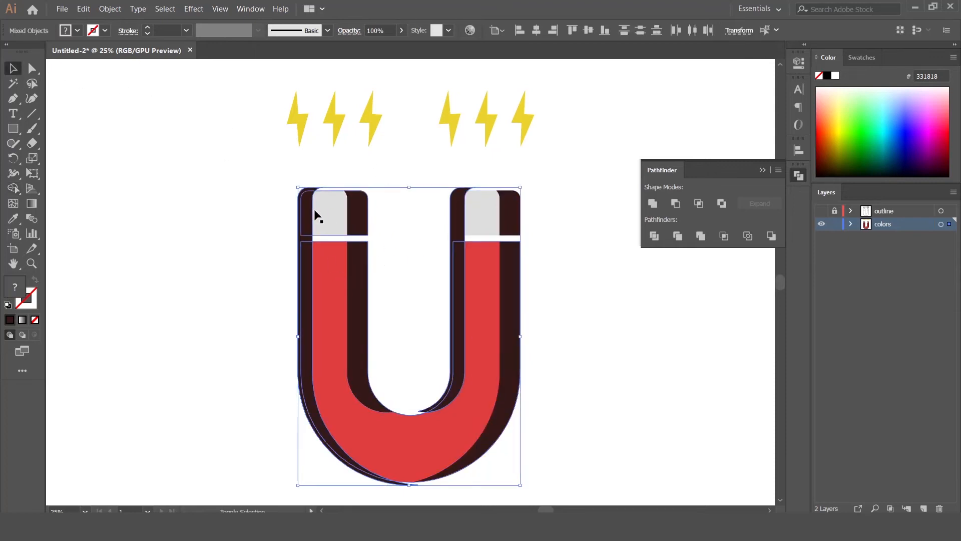
left_click(13, 189)
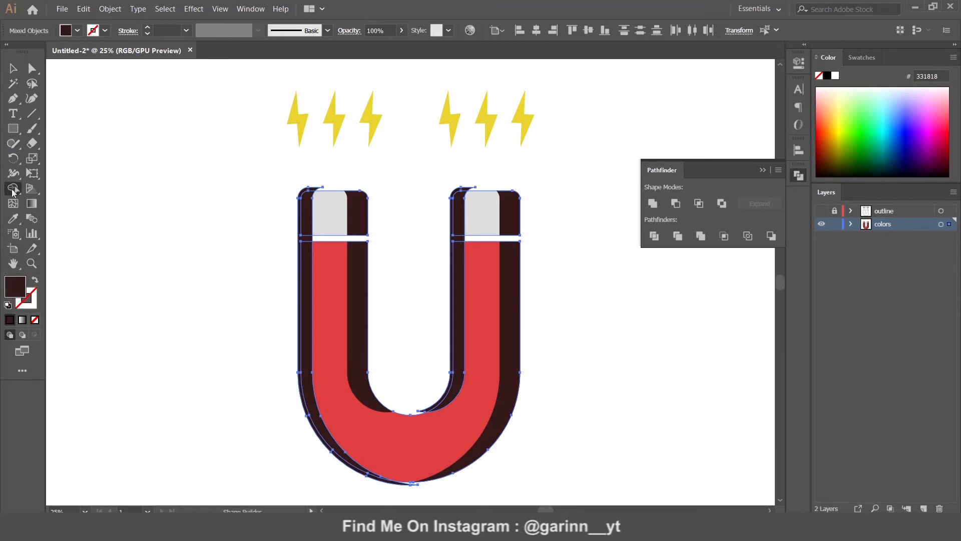
left_click(299, 238, "alt")
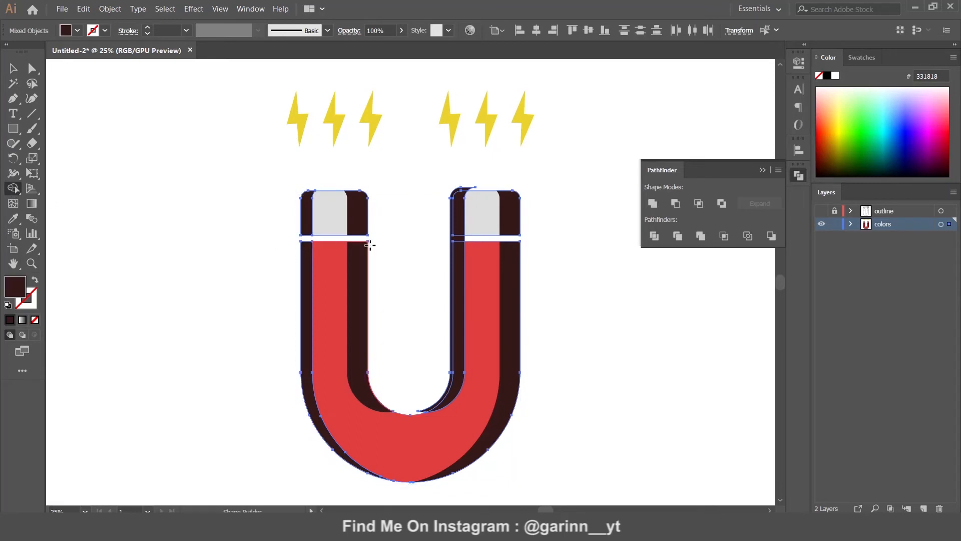
left_click(452, 240, "alt")
key("v")
left_click(404, 152)
Set the offset group's opacity to 20% and ungroup the dark shadow
left_click(511, 267)
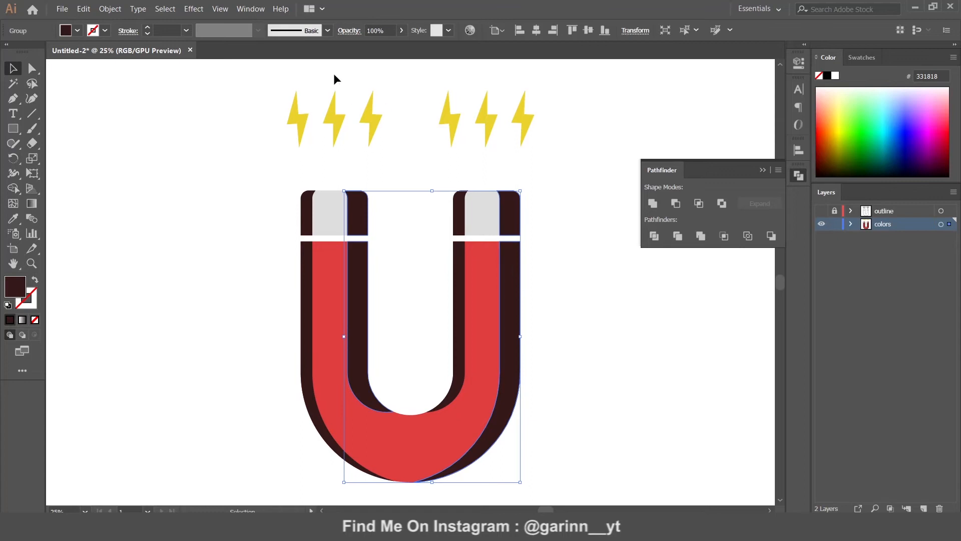
left_click(393, 29)
type("20")
key("Return")
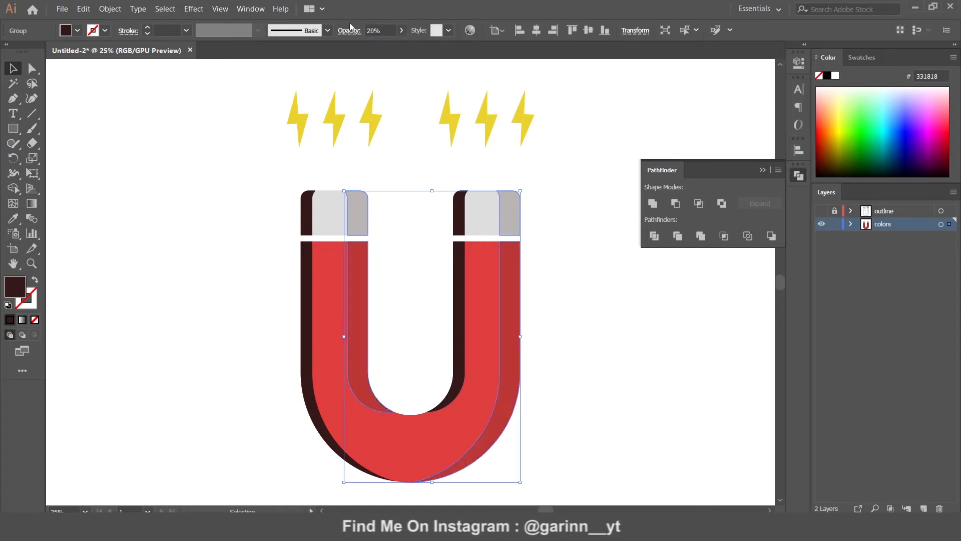
left_click(464, 220)
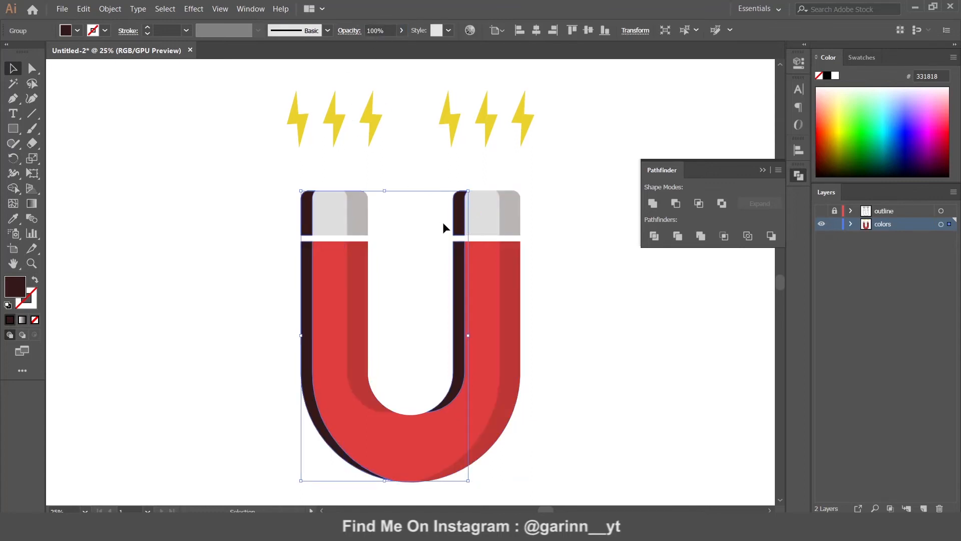
right_click(459, 218)
left_click(491, 308)
left_click(449, 279)
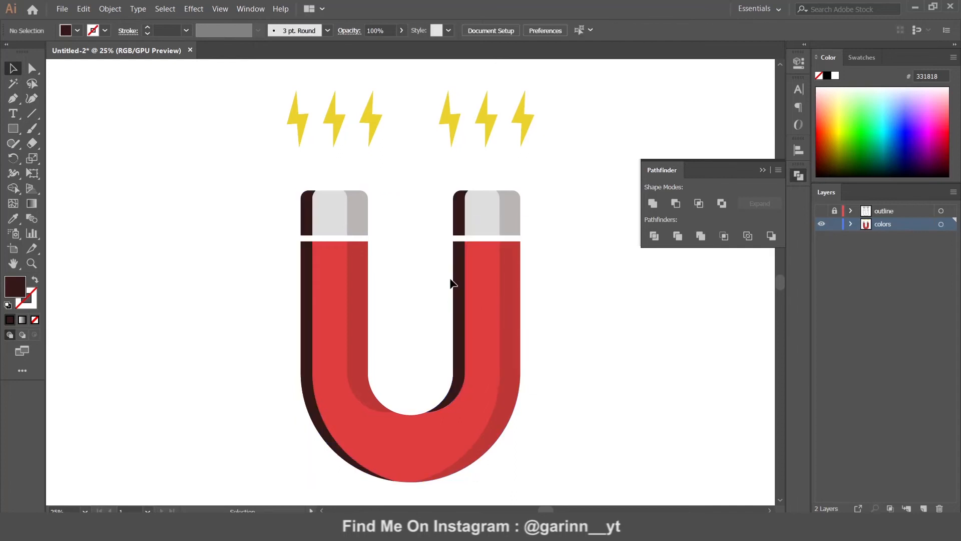
Recolour the dark left edge path to light pink F28B8B
left_click(462, 273)
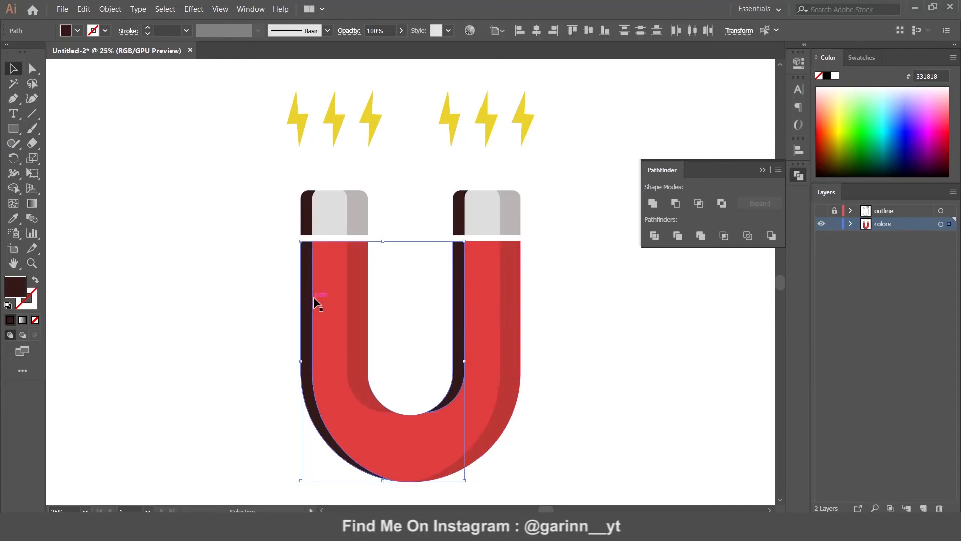
key("i")
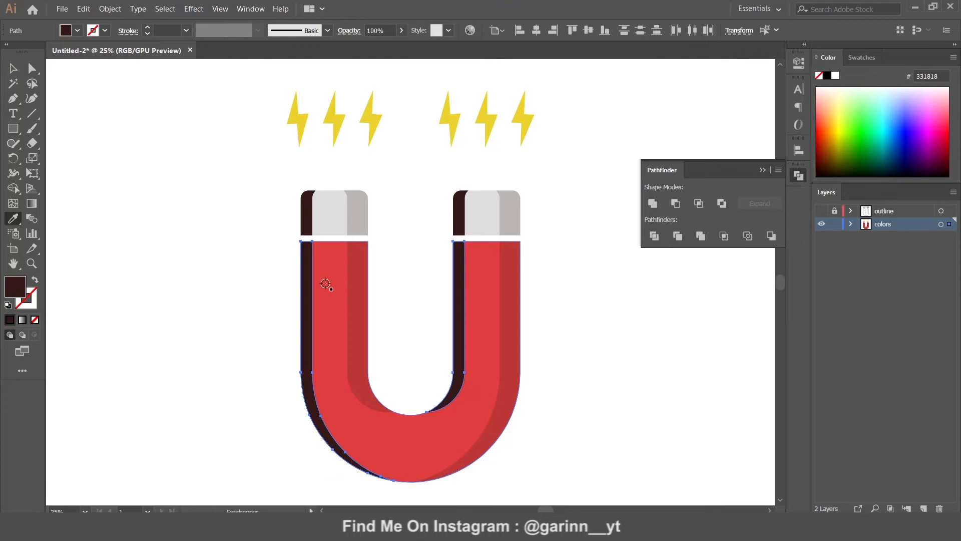
left_click(326, 283)
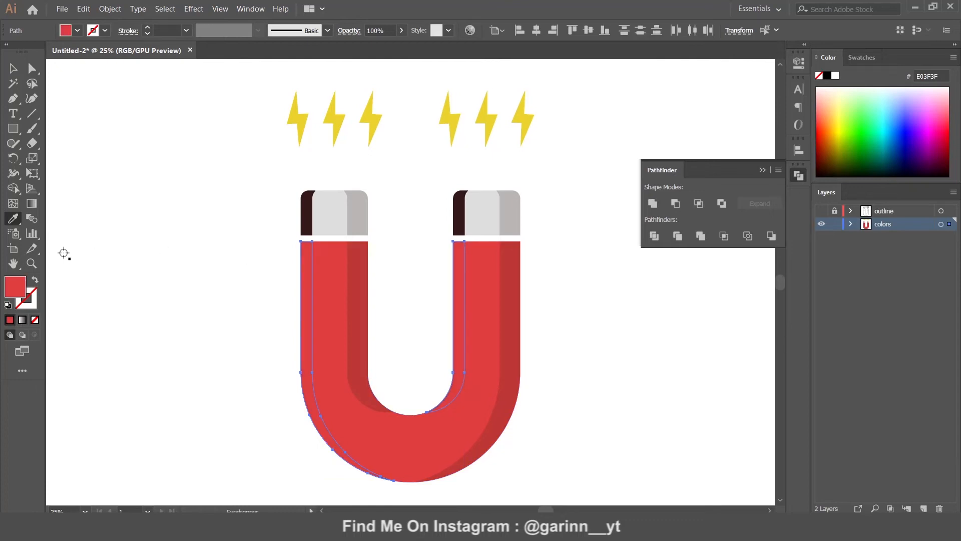
double_click(17, 288)
left_click(534, 132)
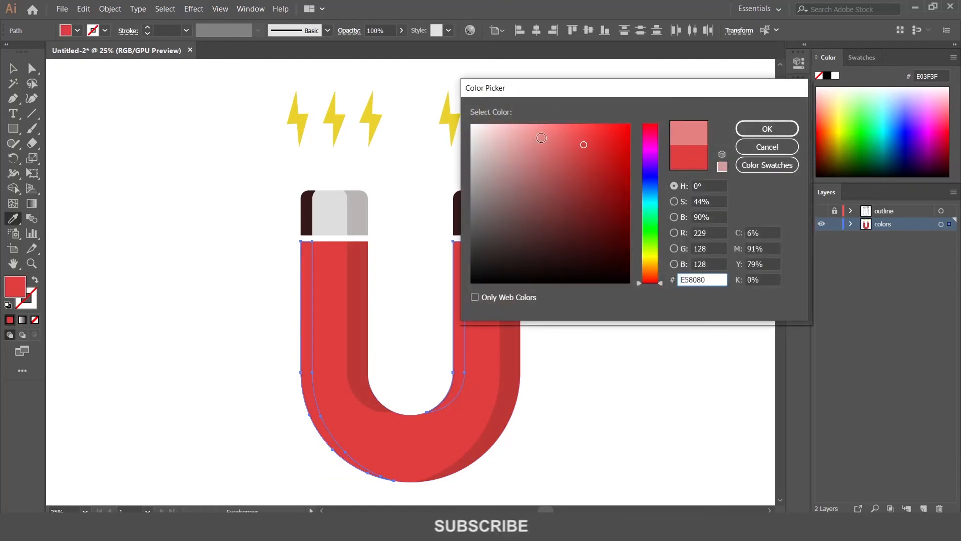
left_click_drag(534, 130, 536, 130)
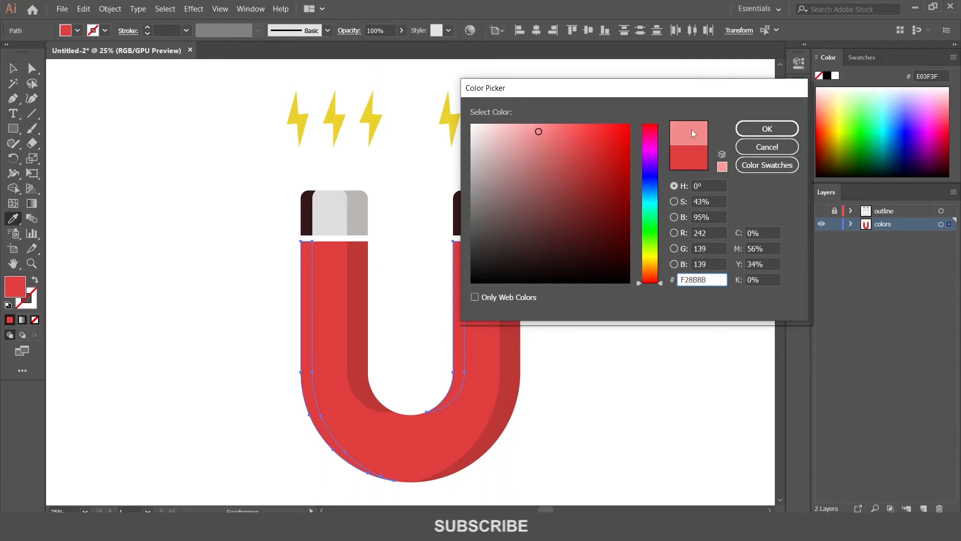
left_click(767, 128)
Fill the two dark strips beside the tips with white, then check against the outline layer
left_click(13, 68)
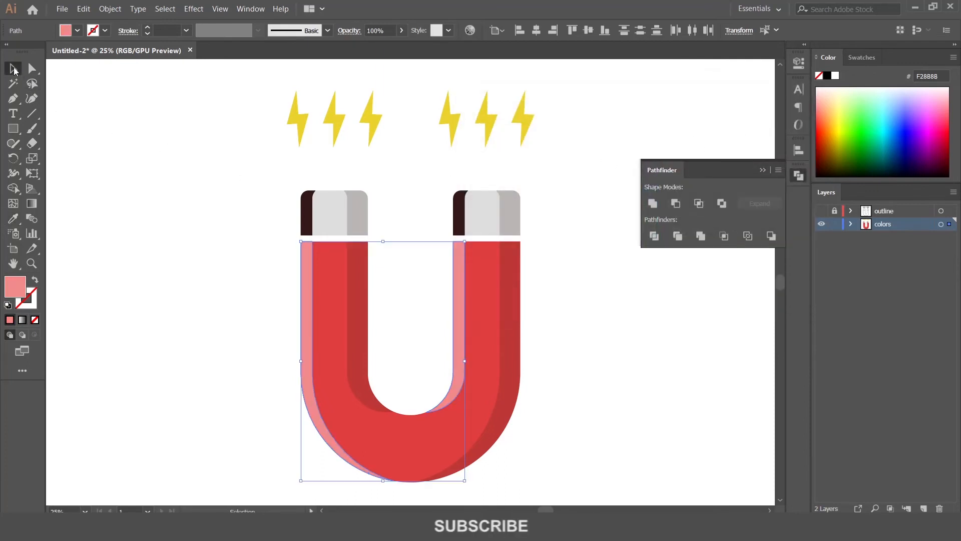
left_click(309, 219)
left_click(460, 222, "shift")
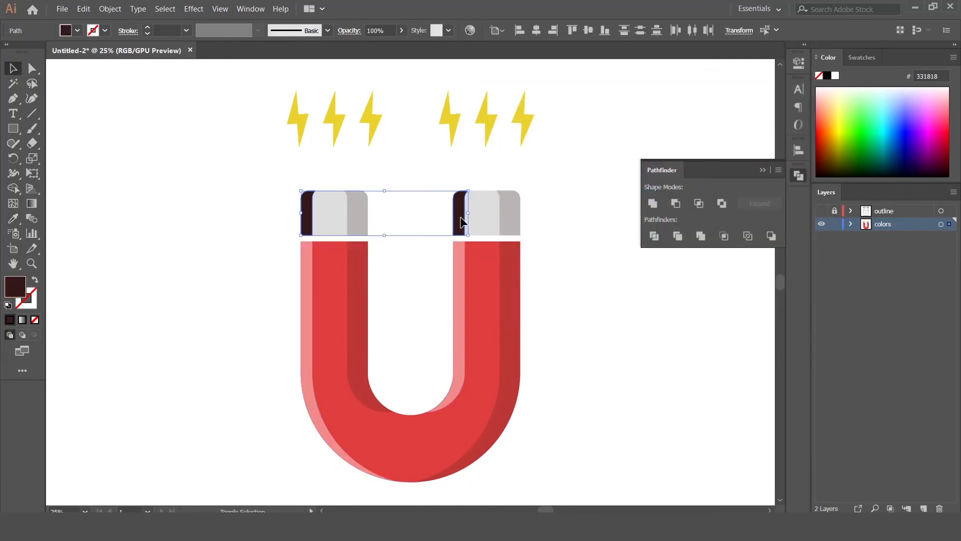
left_click(857, 57)
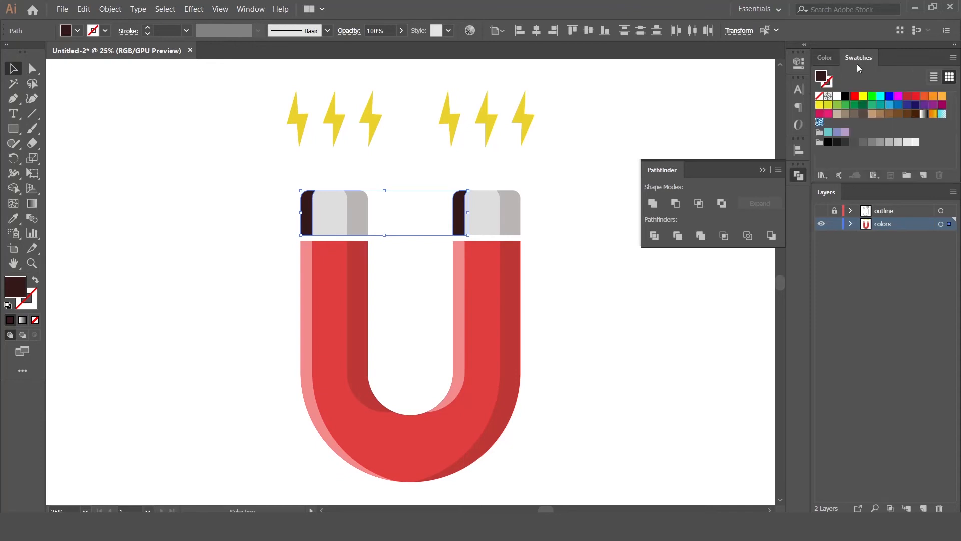
left_click(837, 96)
left_click(569, 196)
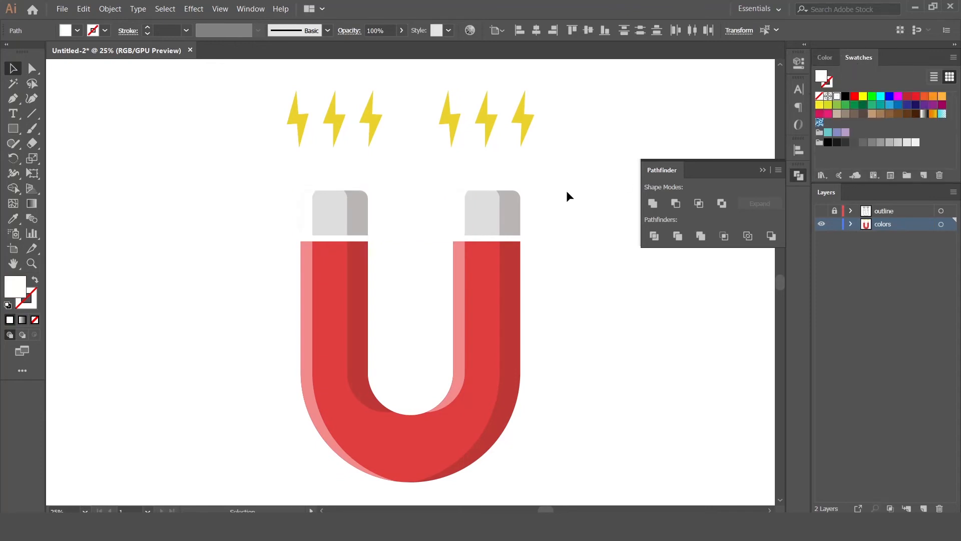
left_click(821, 210)
left_click(799, 176)
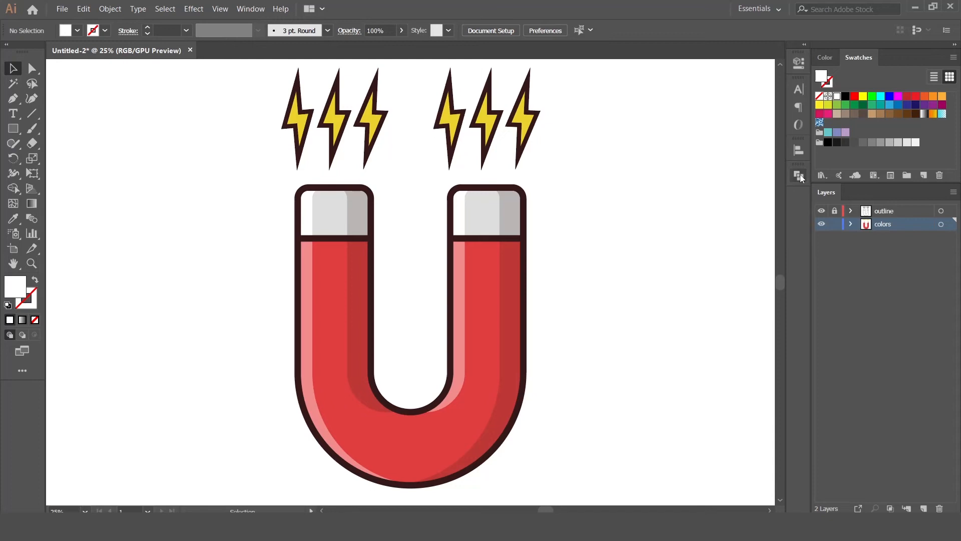
left_click(822, 211)
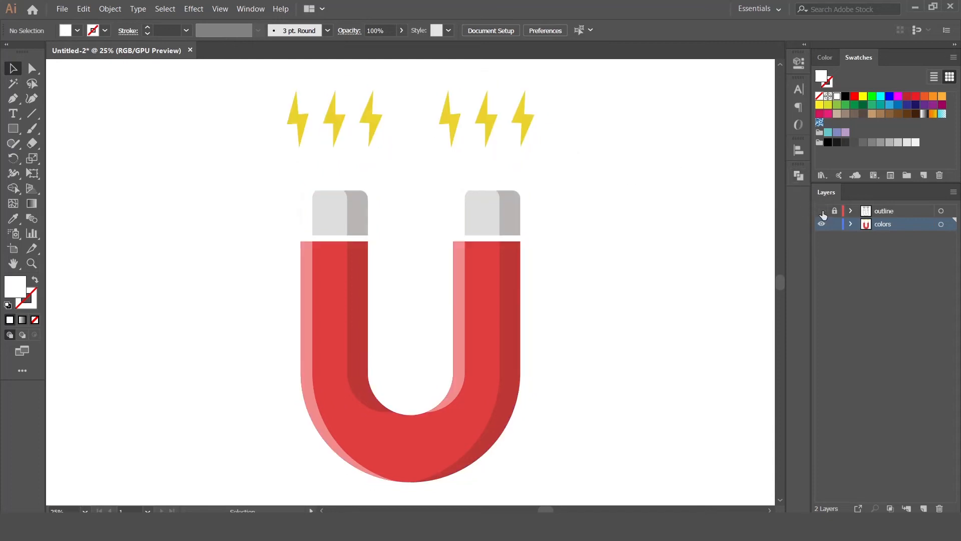
Paste an in-front copy of the right lightning bolt and nudge it slightly left and down
left_click(531, 125)
key("a")
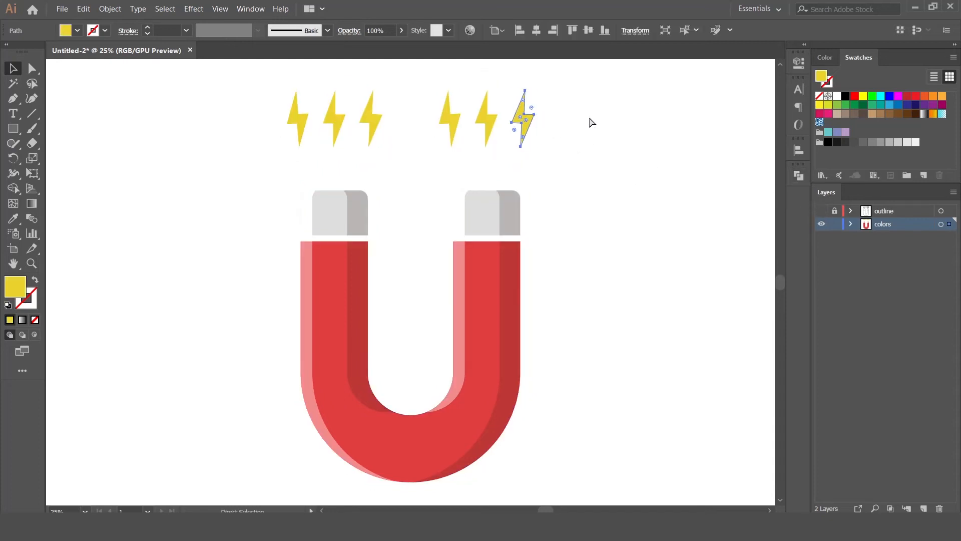
key("ctrl+equal")
key("ctrl+equal")
key("ctrl+equal")
key("v")
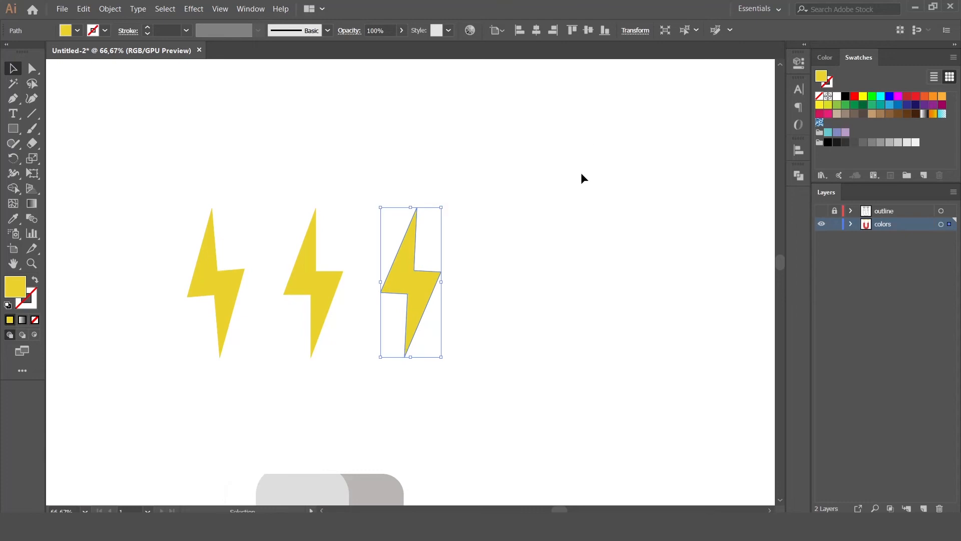
key("ctrl+equal")
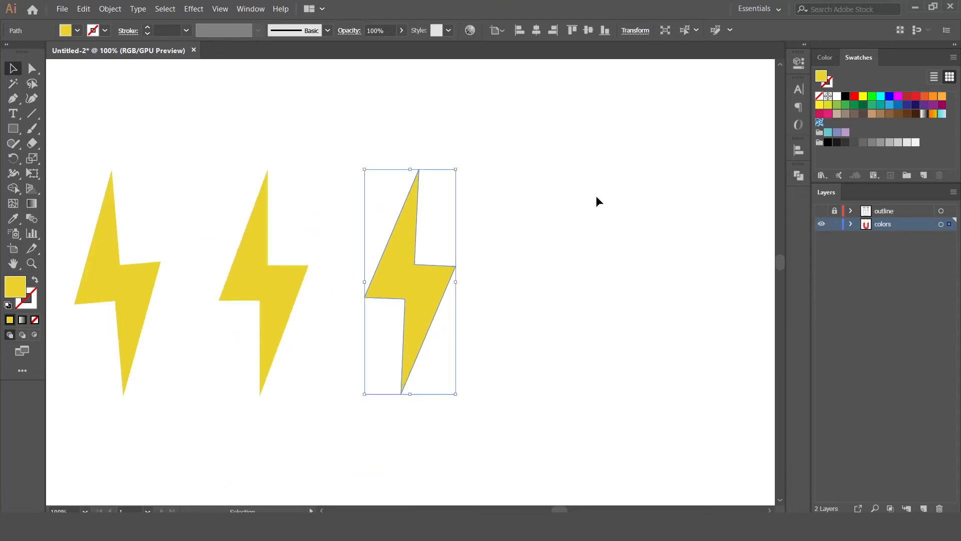
left_click_drag(547, 241, 608, 212)
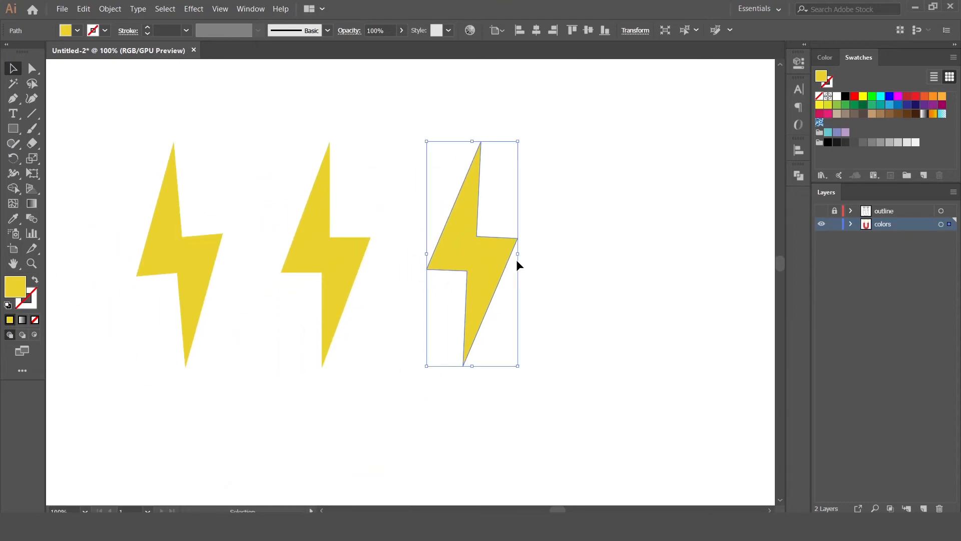
left_click(82, 10)
left_click(100, 63)
left_click(84, 10)
left_click(118, 86)
left_click(84, 9)
left_click(113, 86)
mouse_move(486, 248)
left_mouse_down()
mouse_move(472, 257)
mouse_move(466, 242)
mouse_move(476, 242)
mouse_move(473, 256)
mouse_move(499, 242)
mouse_move(479, 241)
left_mouse_up()
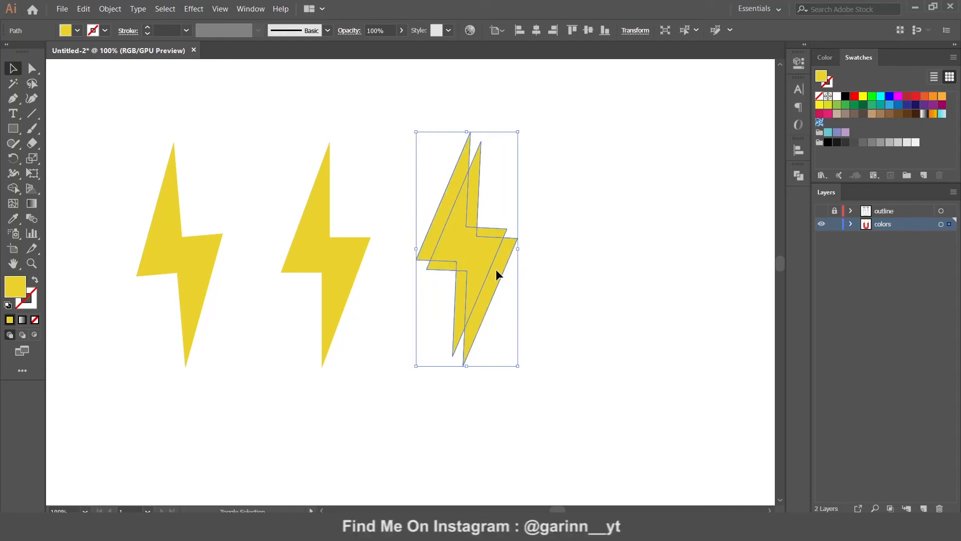
Apply Minus Front and fill the remaining bolt slivers with darker gold D8AA2A
left_click(798, 175)
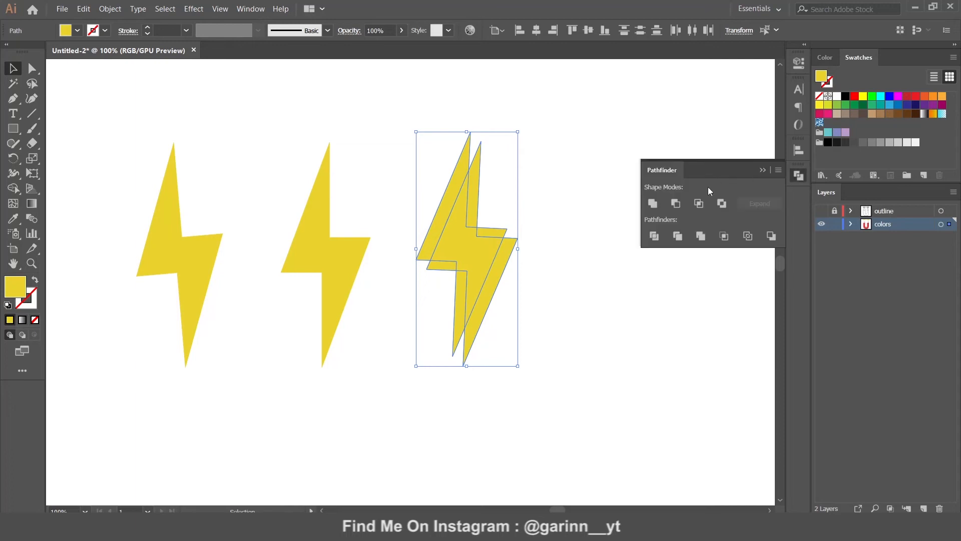
left_click(676, 204)
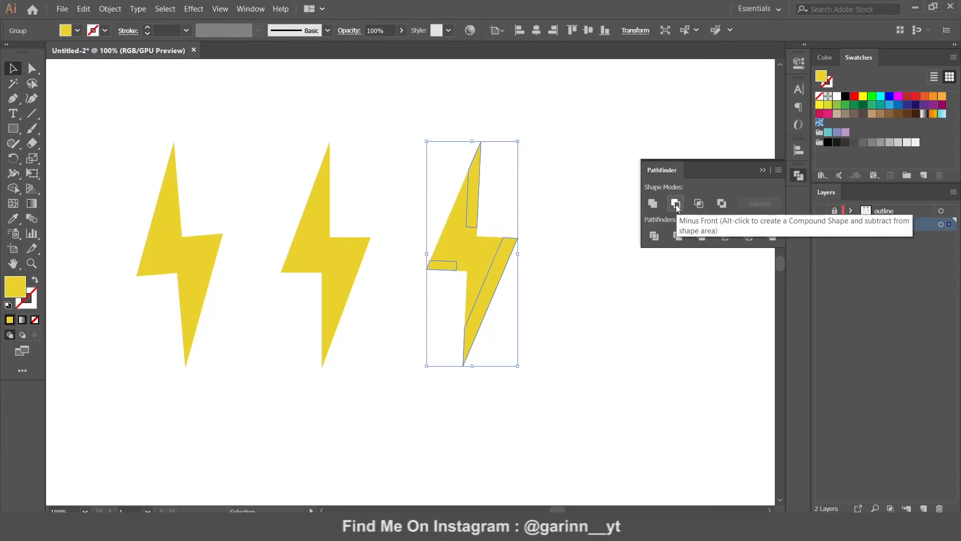
double_click(11, 290)
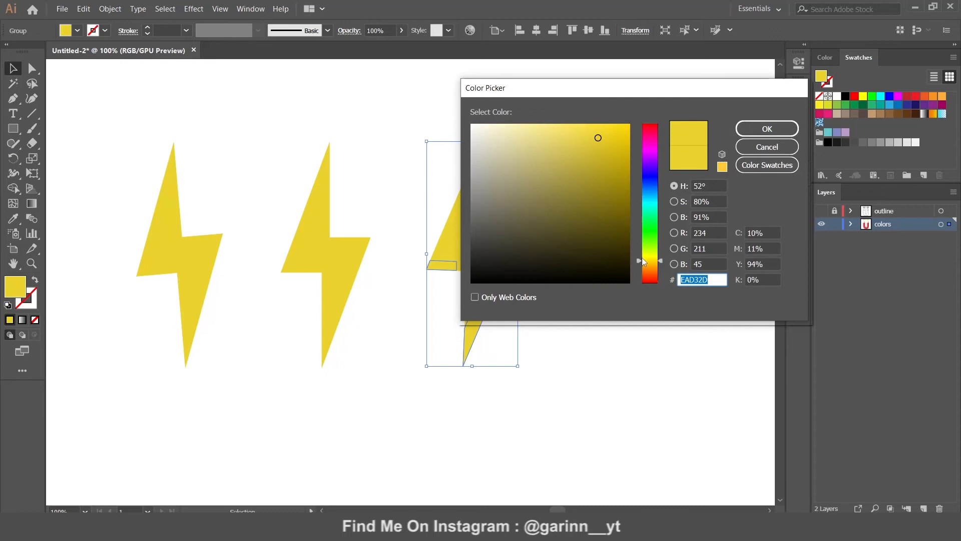
left_click_drag(642, 258, 639, 264)
left_click(596, 149)
left_click_drag(596, 149, 599, 147)
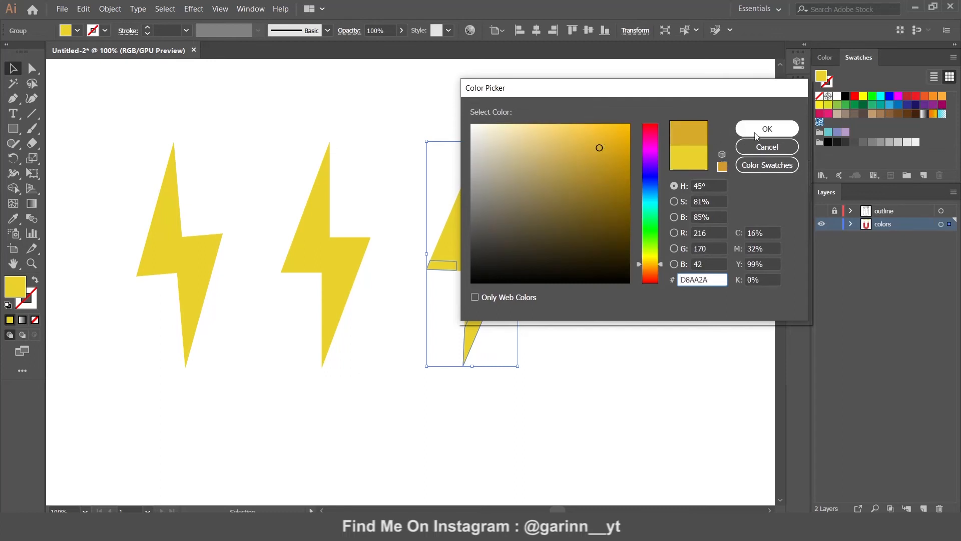
left_click(756, 136)
left_click(335, 256)
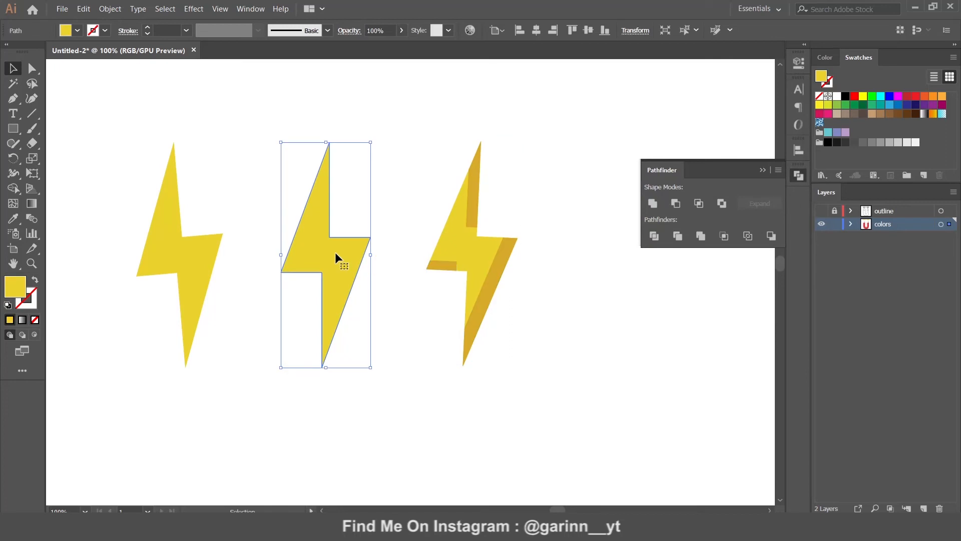
Shade the middle bolt with a left-edge sliver: paste-in-front copy, Minus Front, darker orange
left_click(84, 9)
left_click(107, 63)
left_click(83, 9)
left_click(113, 86)
left_click(84, 8)
left_click(114, 81)
left_click_drag(335, 271, 323, 272)
left_click(361, 249, "shift")
left_click(676, 203)
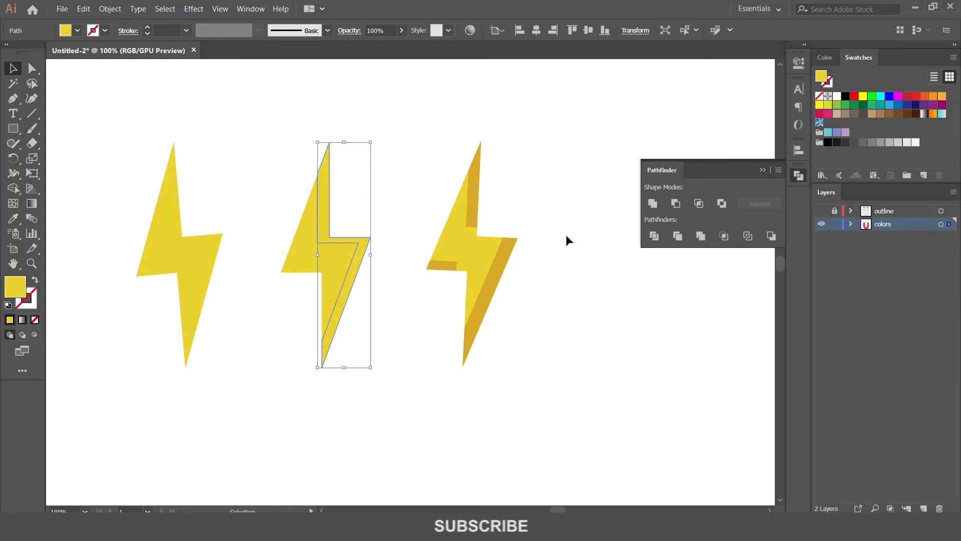
key("i")
left_click(510, 243)
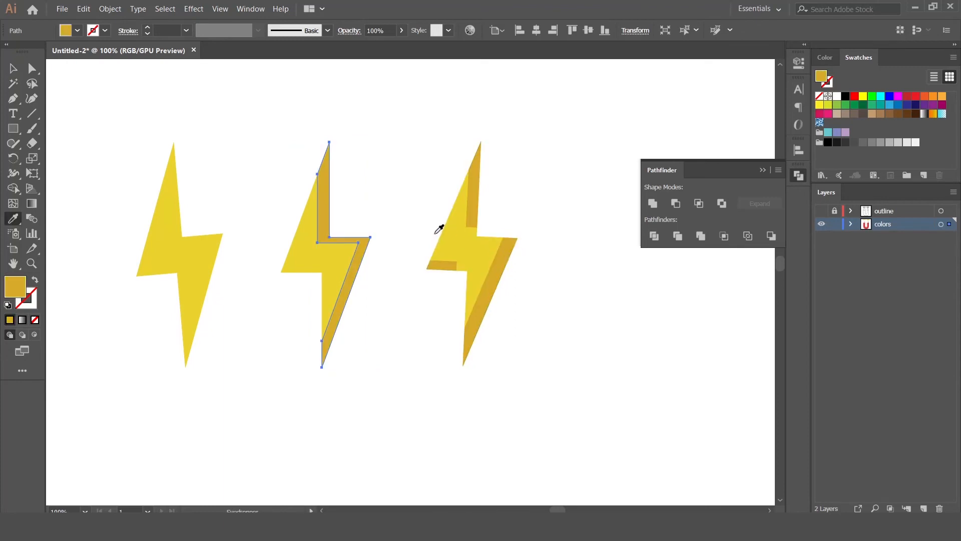
Paste a copy of the first lightning bolt in front and offset it slightly
key("v")
left_click(170, 258)
left_click(82, 11)
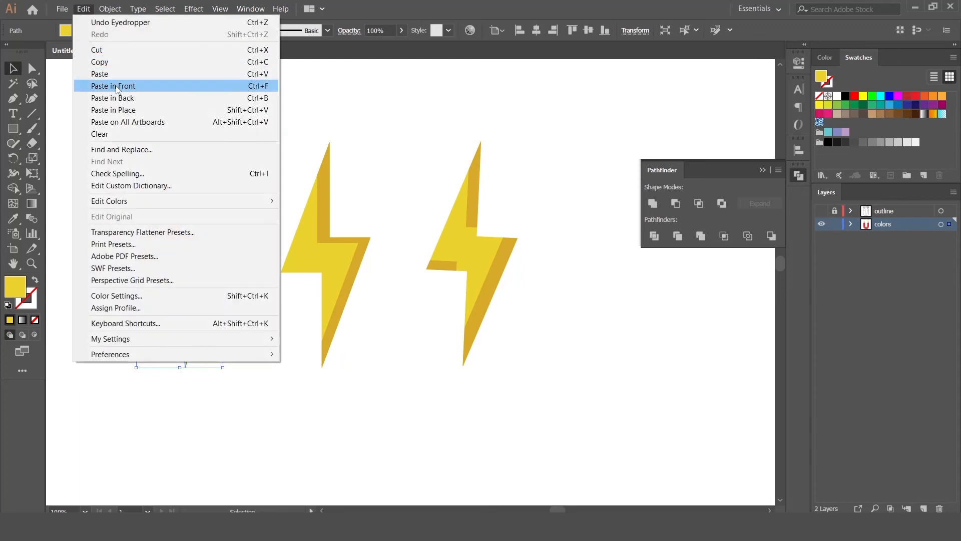
left_click(104, 62)
left_click(83, 11)
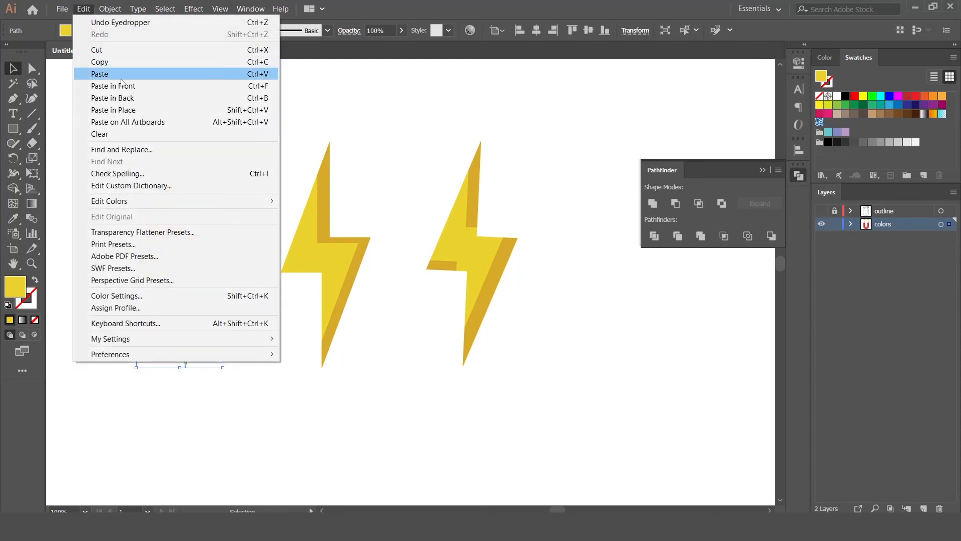
left_click(113, 85)
left_click(84, 10)
left_click(113, 86)
mouse_move(185, 247)
left_mouse_down()
mouse_move(173, 253)
mouse_move(203, 240)
left_mouse_up()
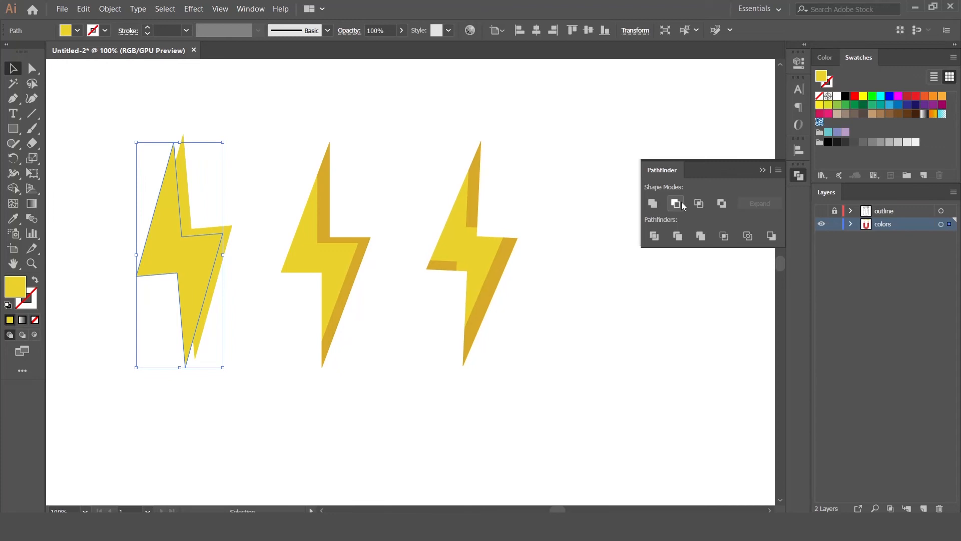
Subtract the offset copy from the first bolt and colour the sliver the middle bolt's darker gold
left_click(203, 253)
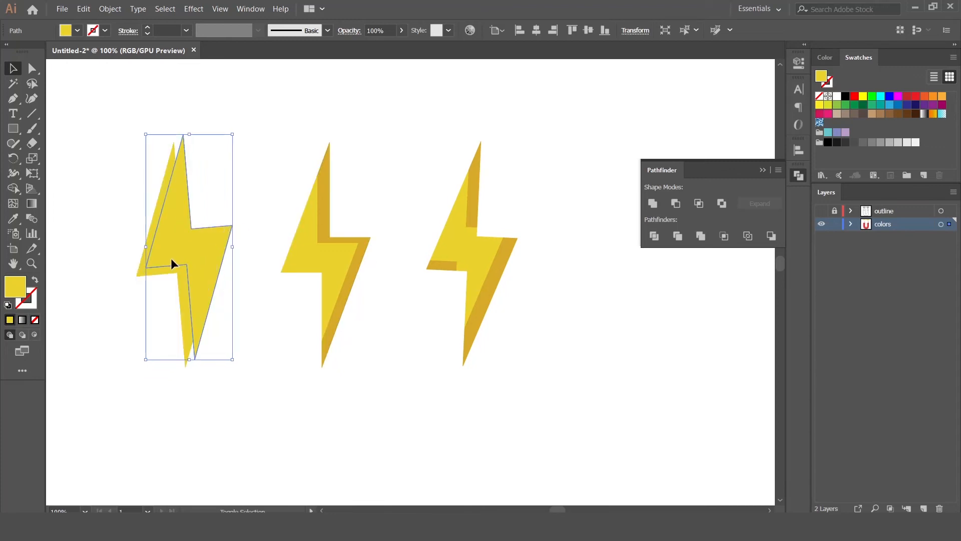
left_click(165, 272, "shift")
left_click(681, 203)
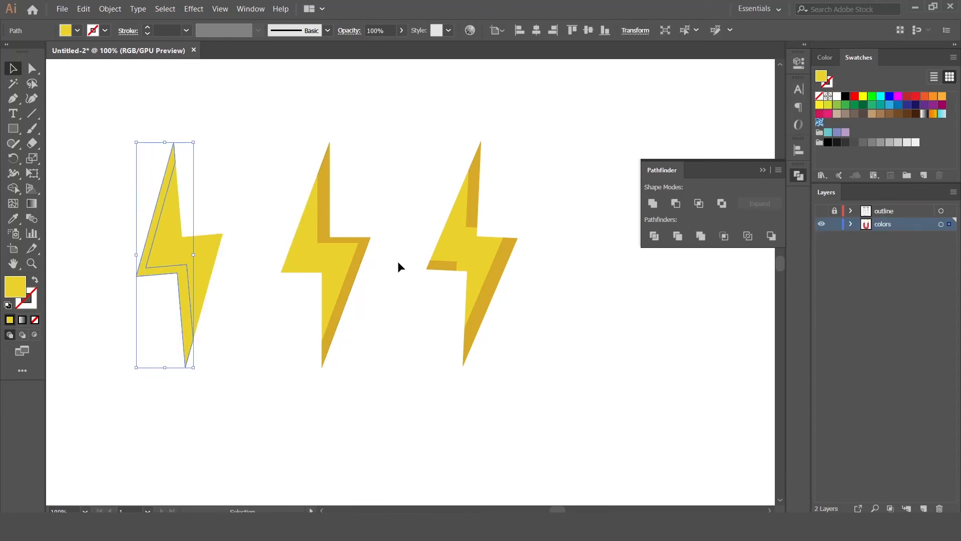
key("i")
left_click(360, 258)
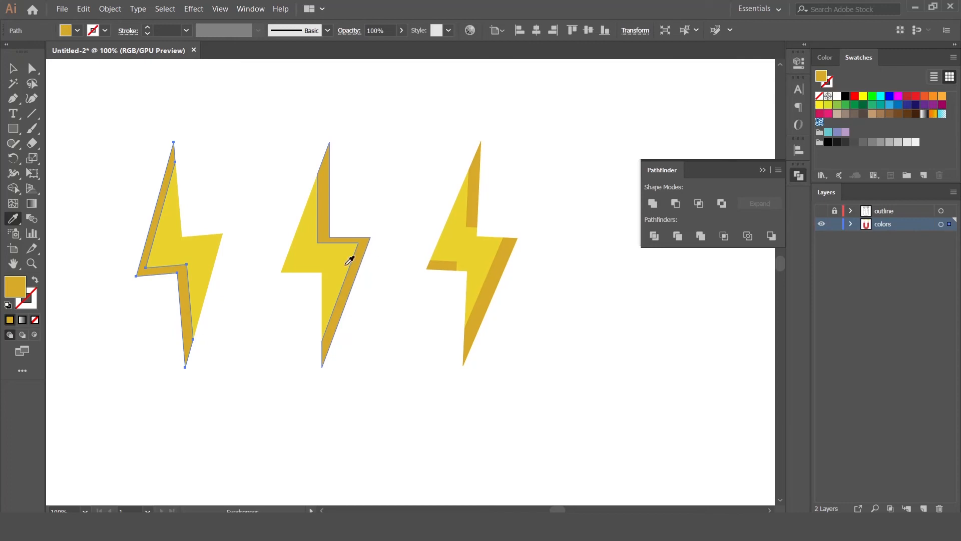
key("v")
left_click(245, 290)
On the other bolt set, cut a darker orange sliver into the rightmost bolt
left_click_drag(245, 290, 710, 283)
left_click(398, 274)
key("a")
key("v")
left_click_drag(397, 275, 383, 281)
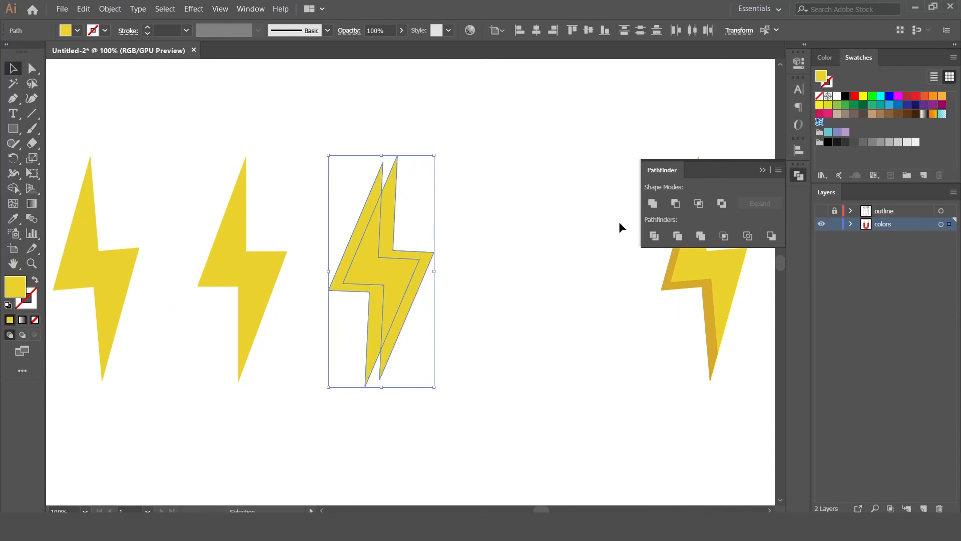
left_click(675, 203)
key("i")
left_click(694, 280)
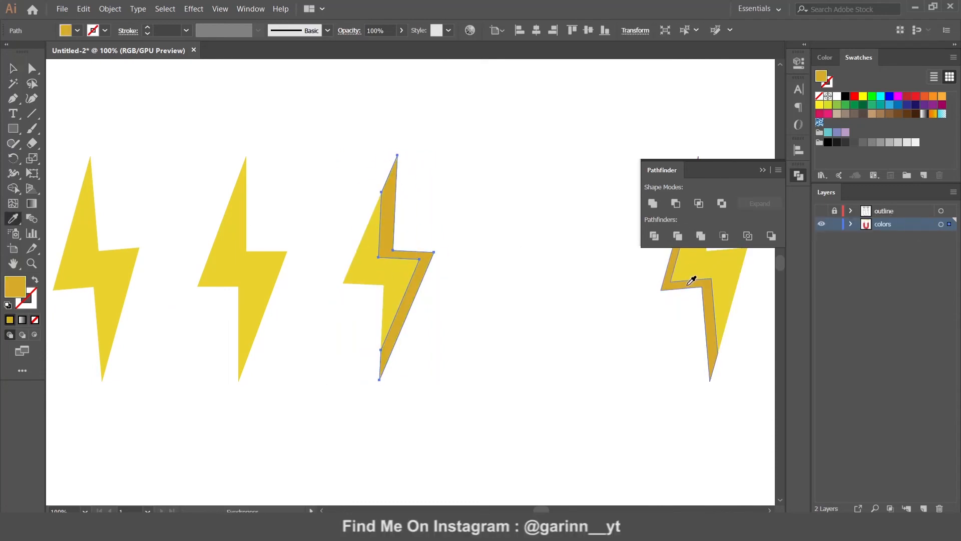
Give the middle bolt of that set a right-hand sliver in the neighbouring darker orange
key("v")
left_click(239, 269)
key("v")
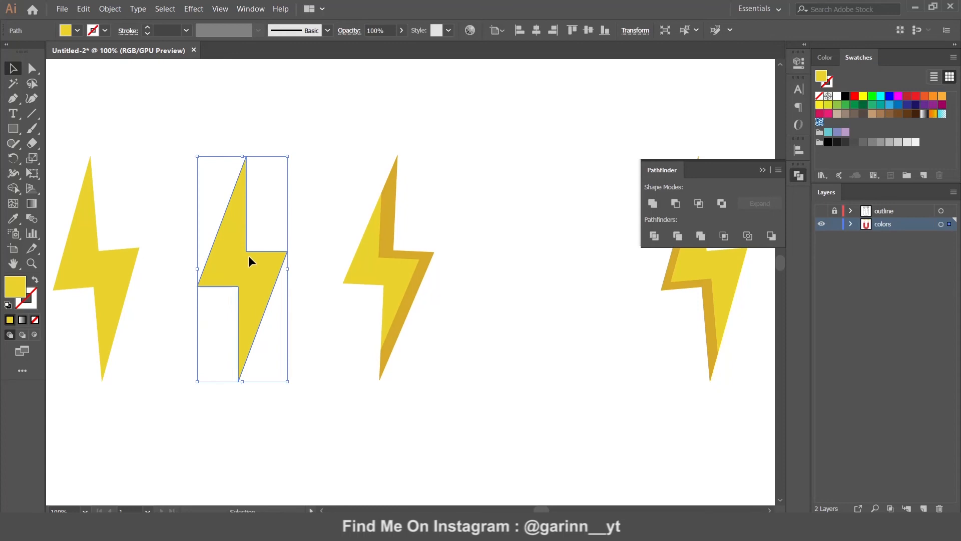
left_click_drag(249, 255, 238, 264)
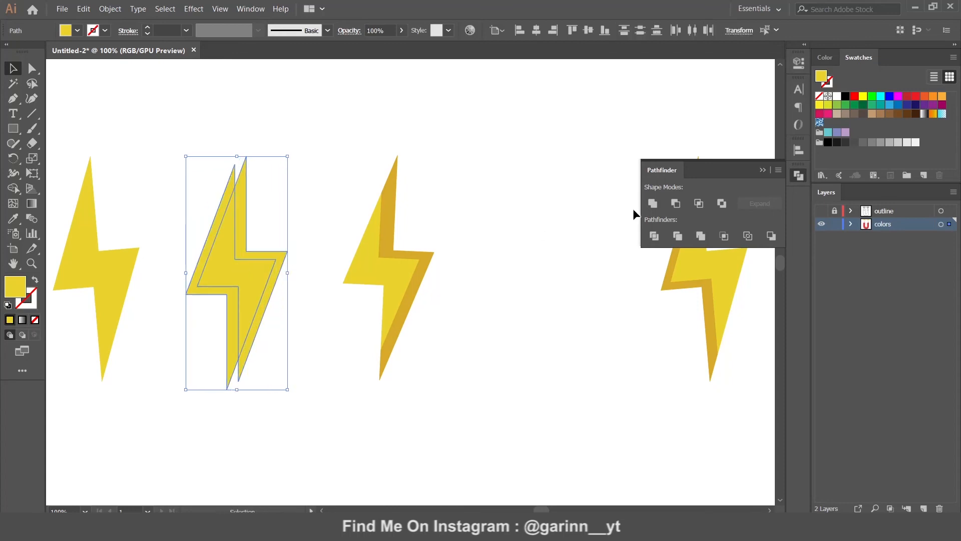
left_click(676, 203)
key("i")
left_click(429, 254)
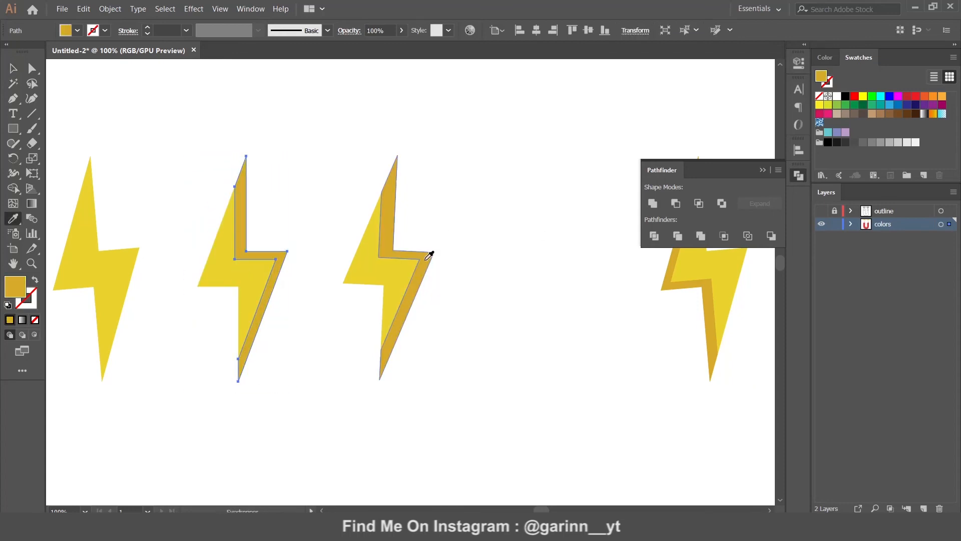
Add a darker orange edge sliver to the leftmost bolt of that set, then view the whole artboard
key("v")
key("a")
left_click(123, 284)
key("v")
left_click_drag(122, 271, 134, 259)
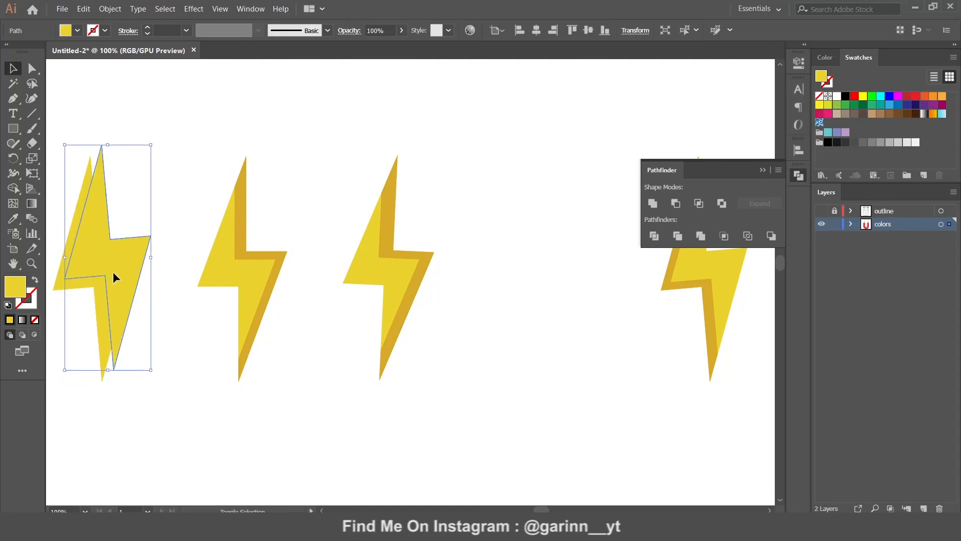
left_click(90, 280, "shift")
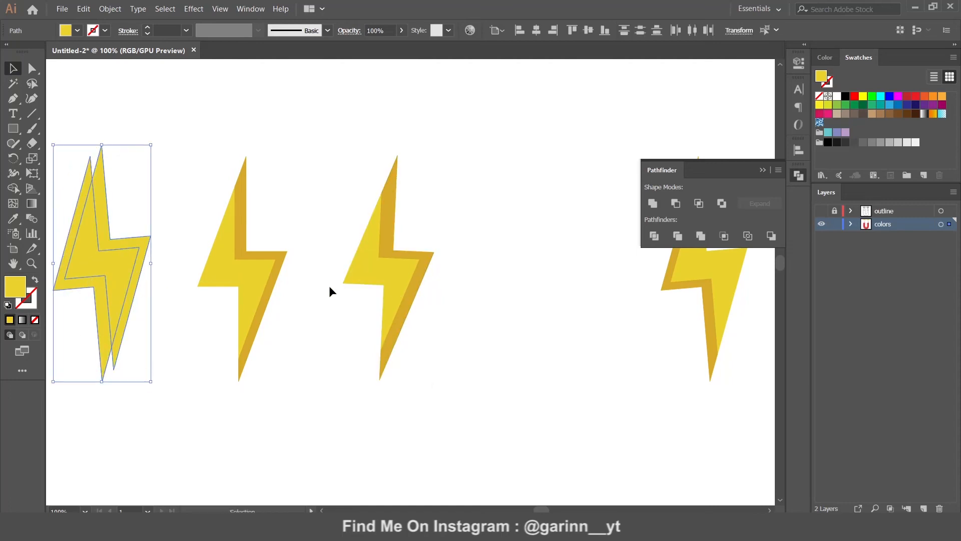
left_click(676, 204)
key("i")
left_click(282, 258)
key("v")
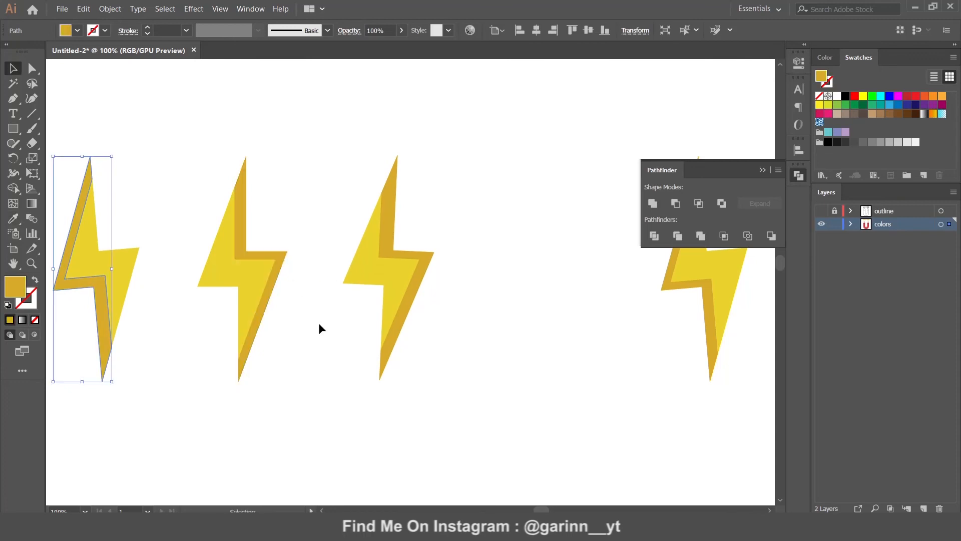
left_click(311, 313)
key("ctrl+0")
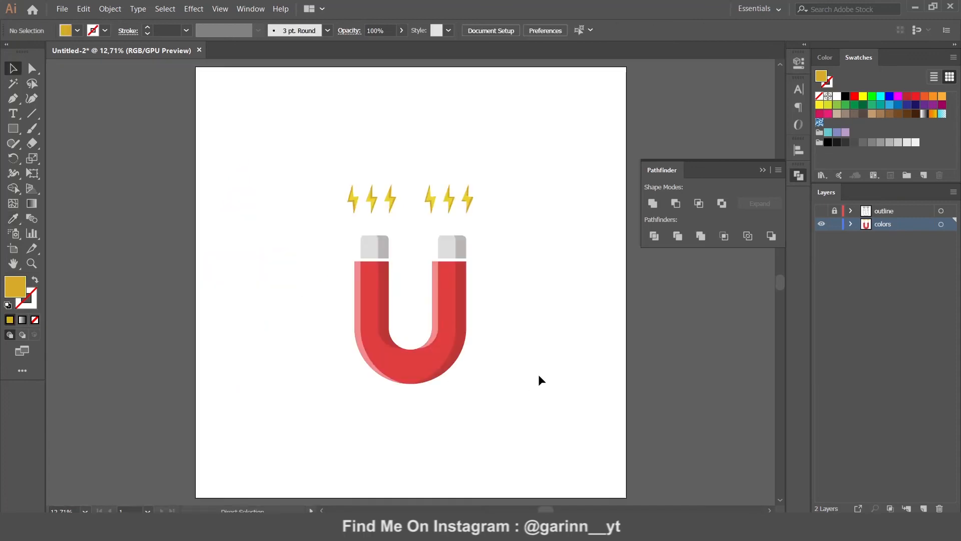
Show and unlock the outline layer, lock the colors layer, and select the six bolt outlines
left_click(798, 175)
left_click(821, 210)
left_click(834, 211)
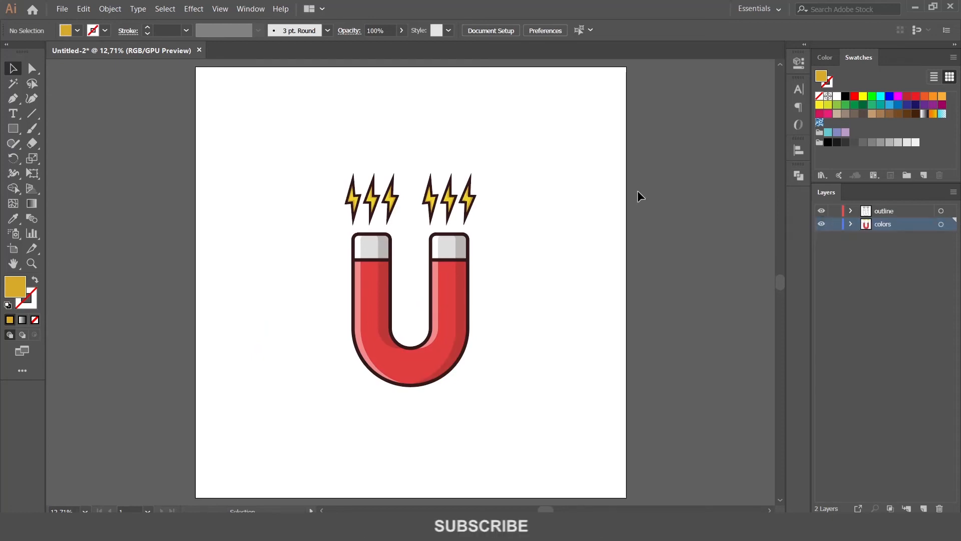
key("ctrl+plus")
key("ctrl+plus")
left_click_drag(637, 197, 552, 275)
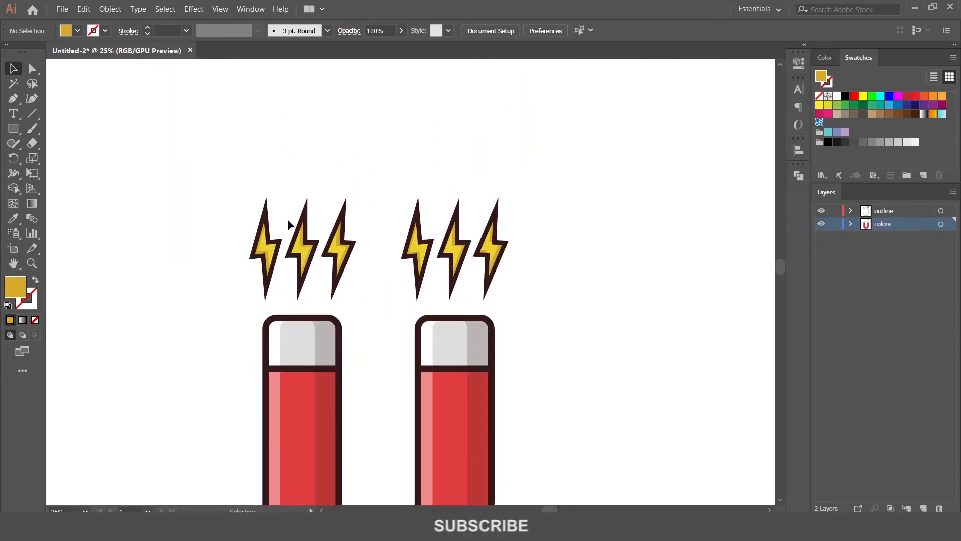
left_click(836, 224)
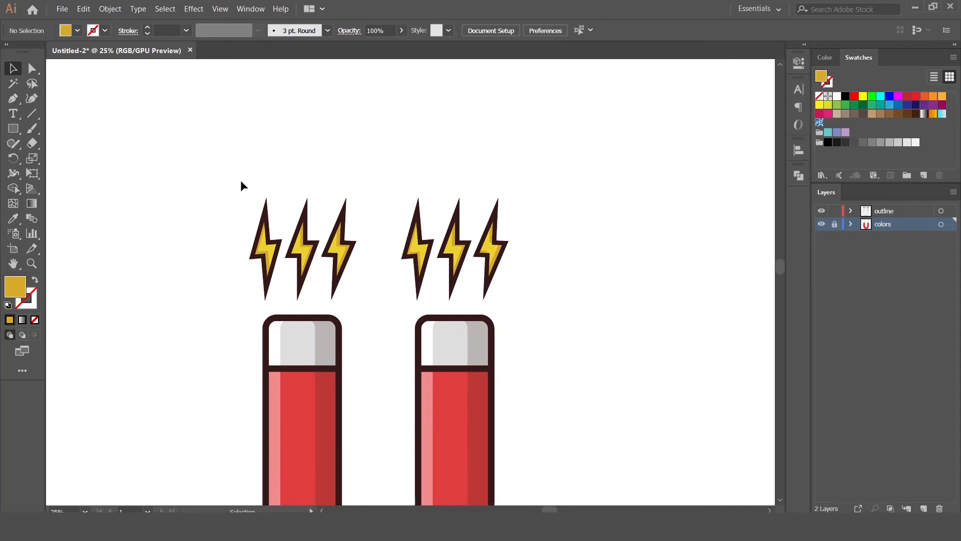
left_click_drag(240, 179, 539, 232)
Try dark brown 935022, then orange-brown AF5E27, as the bolt outline colour
double_click(28, 300)
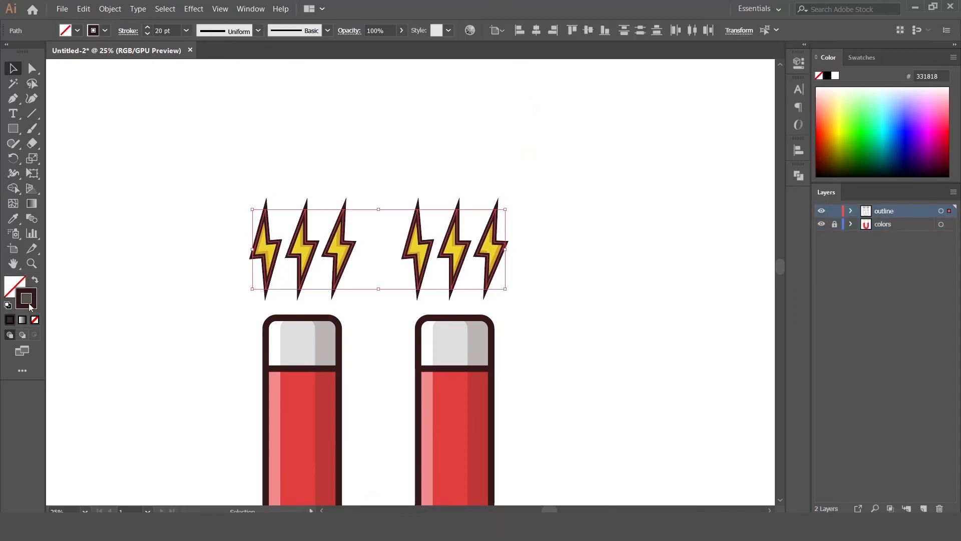
left_click(646, 267)
left_click(645, 268)
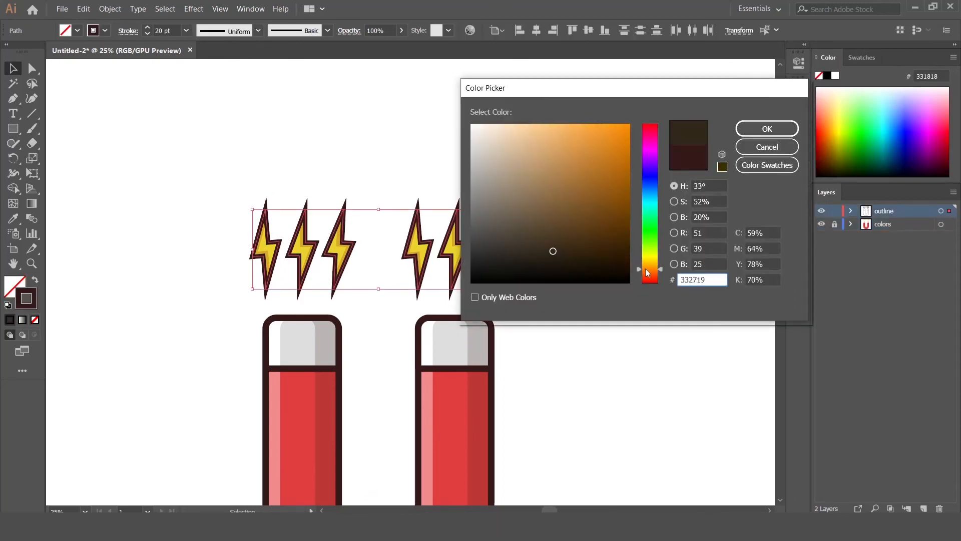
left_click(590, 217)
mouse_move(585, 218)
left_mouse_down()
mouse_move(580, 199)
mouse_move(593, 191)
left_mouse_up()
left_click(767, 129)
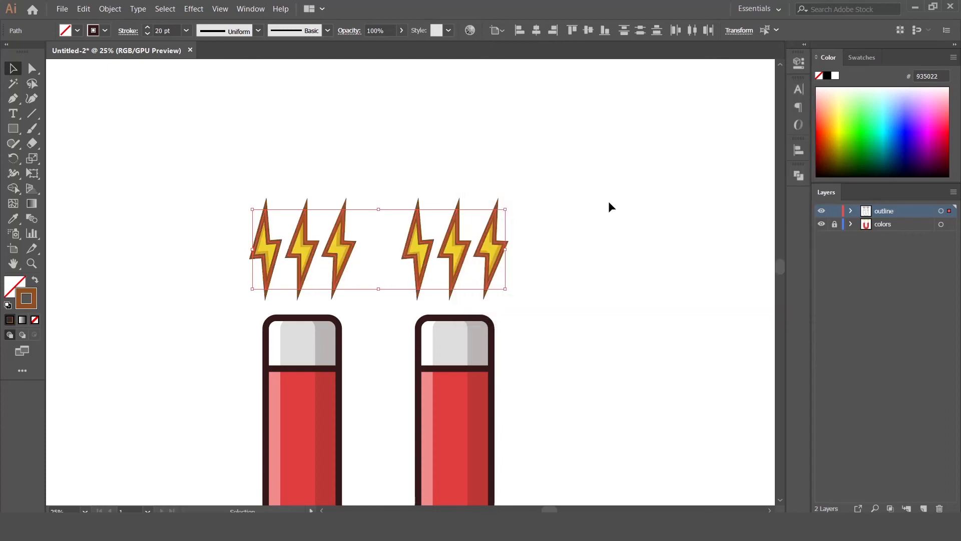
left_click(645, 339)
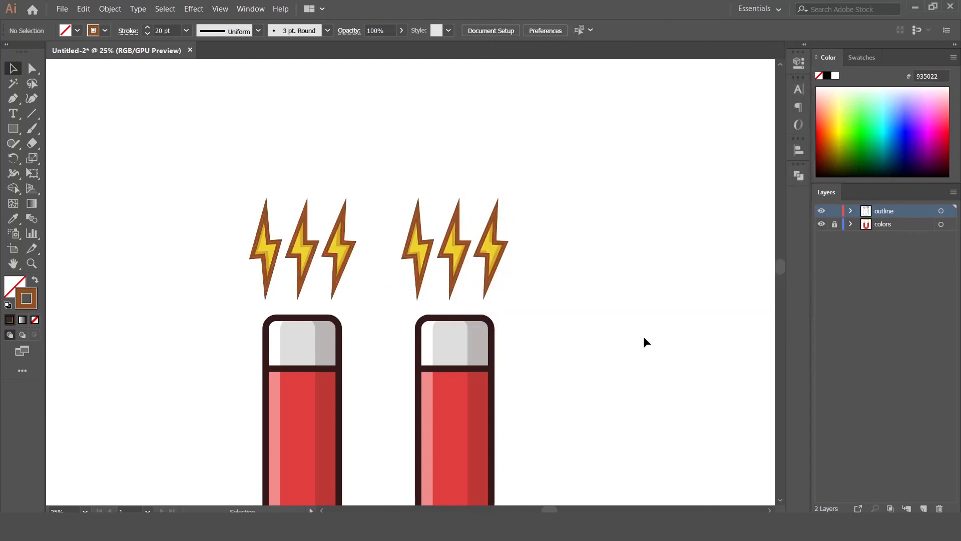
double_click(30, 302)
left_click(594, 173)
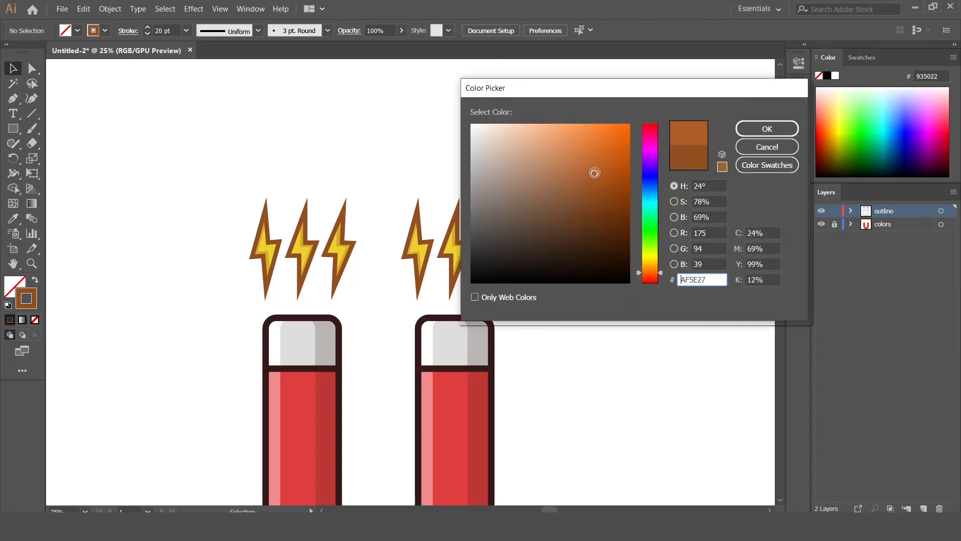
left_click(747, 131)
Reselect the six bolt outlines and set their stroke to B5622A, then fit the artboard
left_click_drag(232, 172, 532, 251)
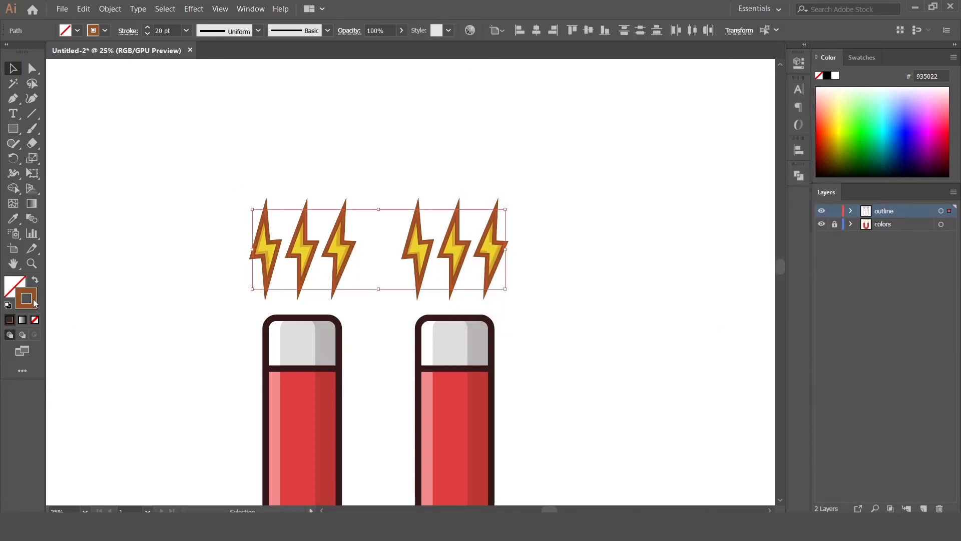
double_click(26, 298)
left_click(594, 170)
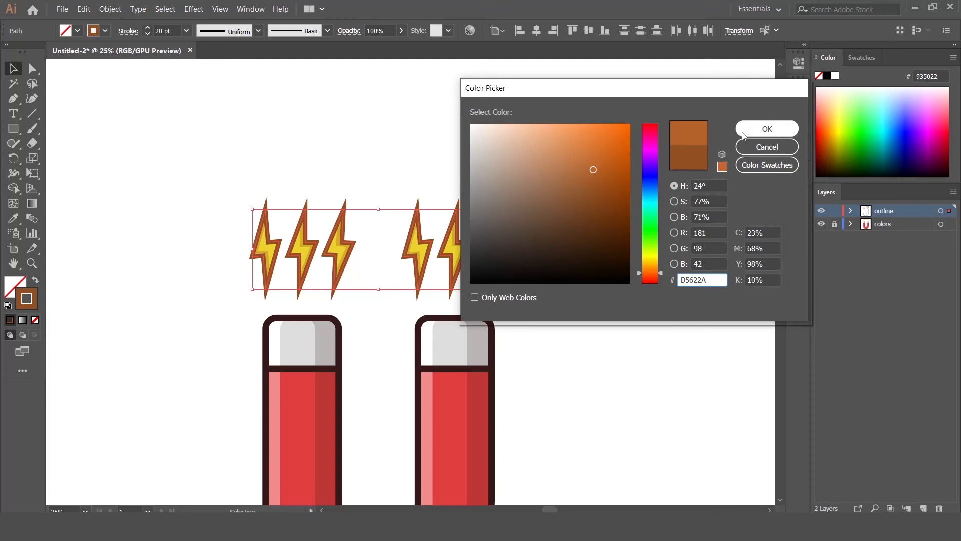
left_click(767, 129)
key("ctrl+minus")
key("ctrl+minus")
key("ctrl+minus")
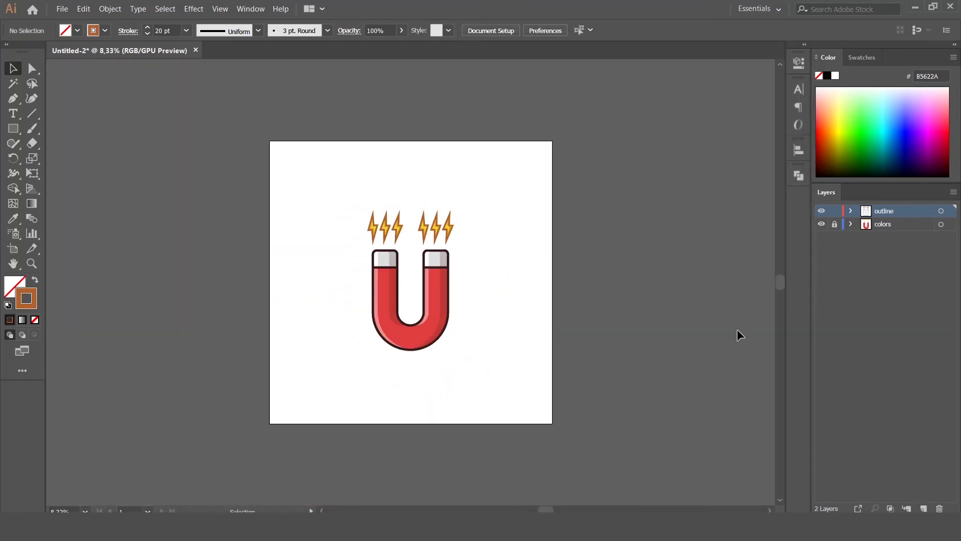
key("ctrl+0")
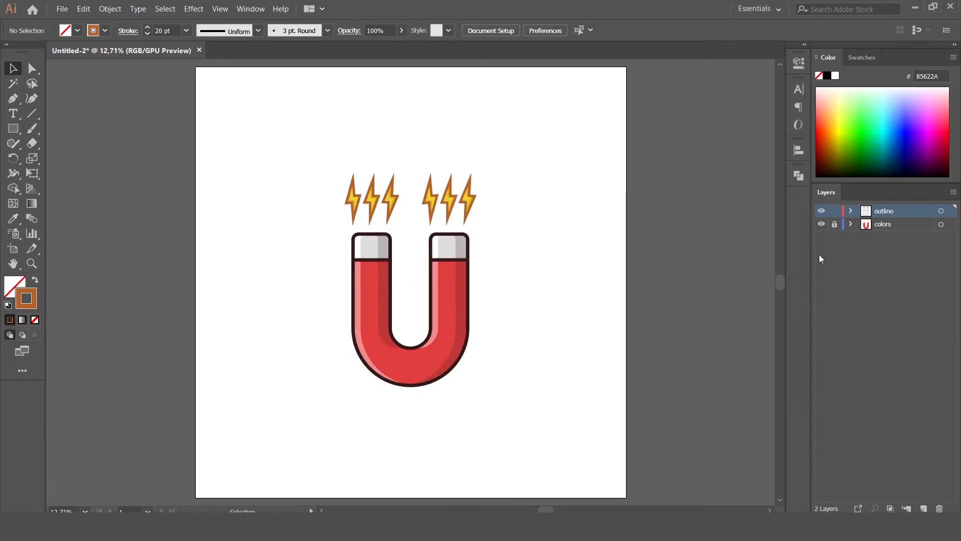
Swap fill and stroke and set the fill colour to blue 3294C6
left_click(35, 280)
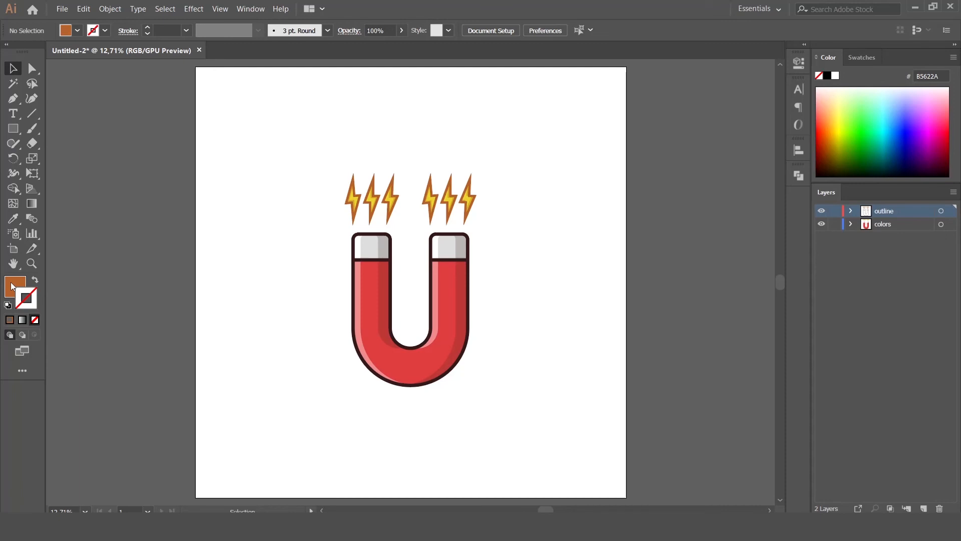
double_click(11, 282)
left_click_drag(650, 270, 650, 194)
left_click_drag(609, 159, 592, 157)
left_click(767, 129)
Create a 4100 px square and centre it horizontally and vertically on the artboard
key("m")
left_click(266, 197)
type("4100")
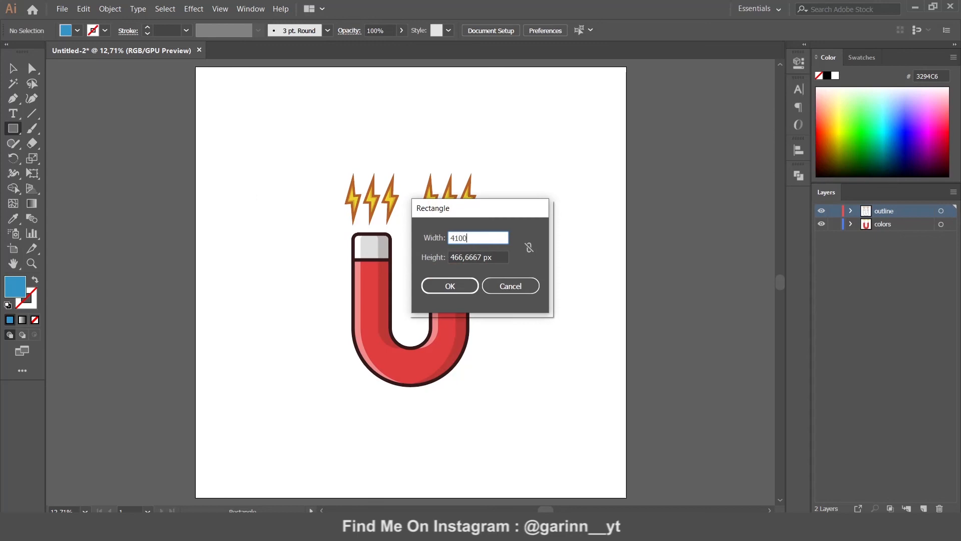
key("Tab")
type("410")
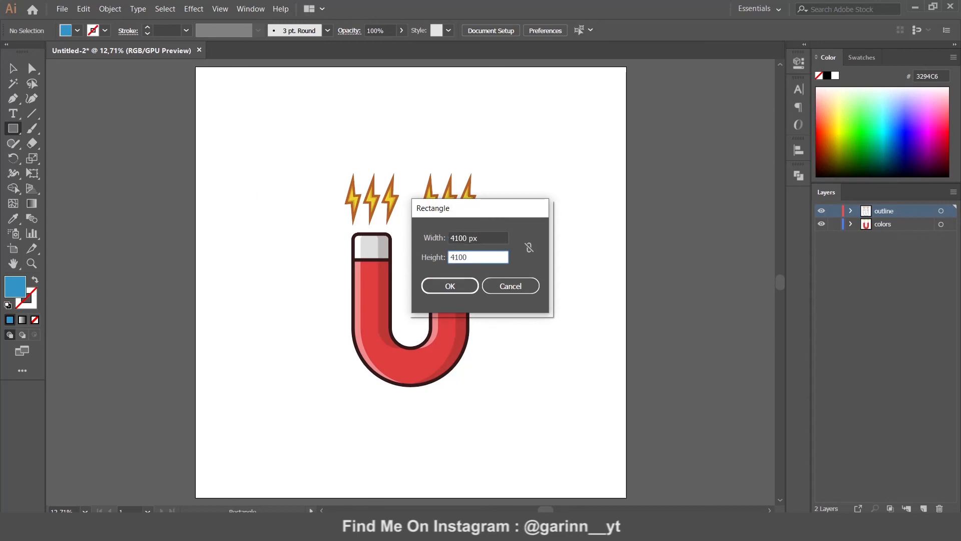
key("Return")
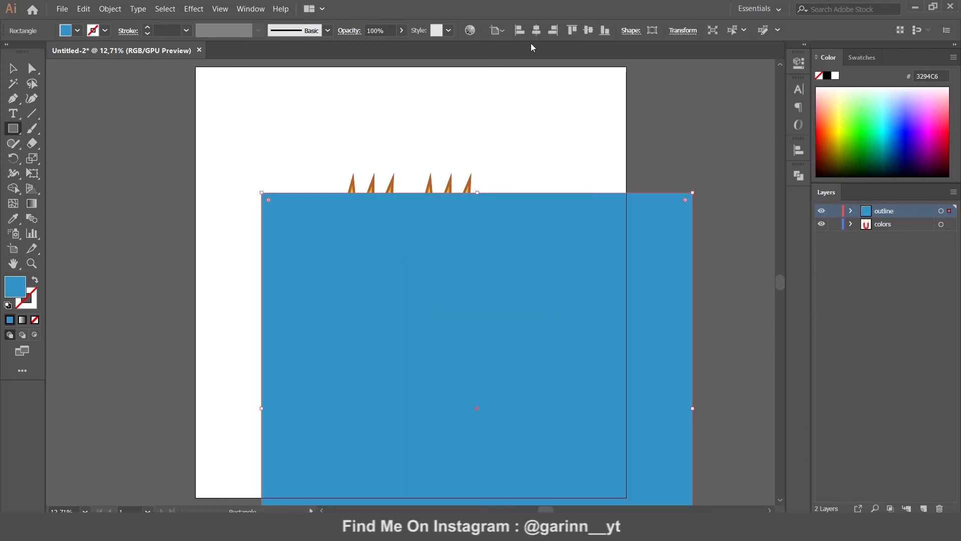
left_click(536, 30)
left_click(588, 30)
Send the square to the back and move it into the colors layer behind the magnet
right_click(482, 97)
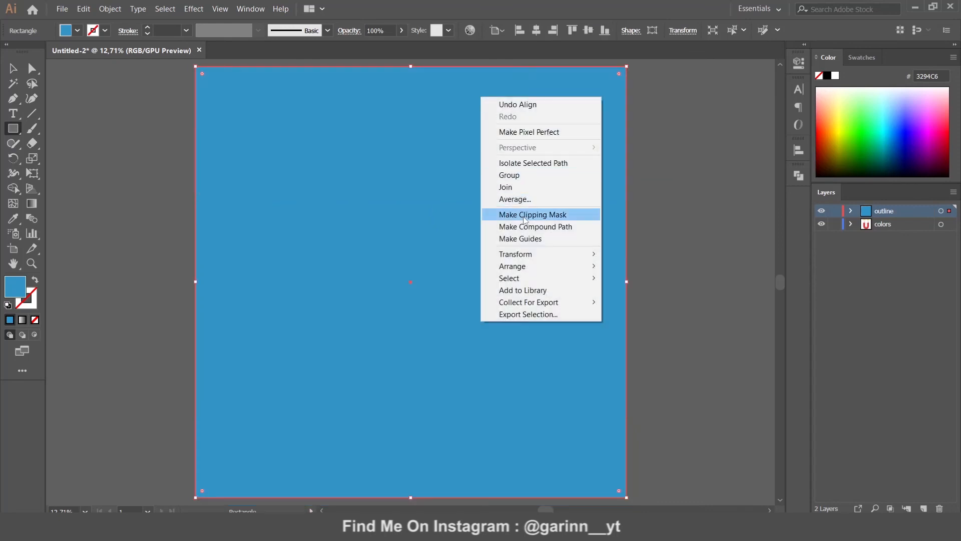
mouse_move(531, 266)
left_click(651, 302)
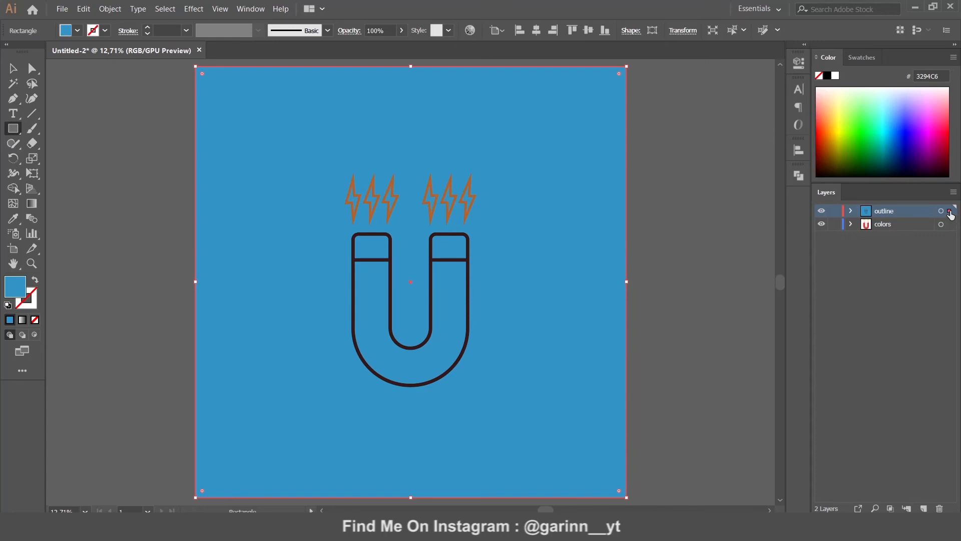
left_click_drag(951, 214, 954, 228)
right_click(524, 185)
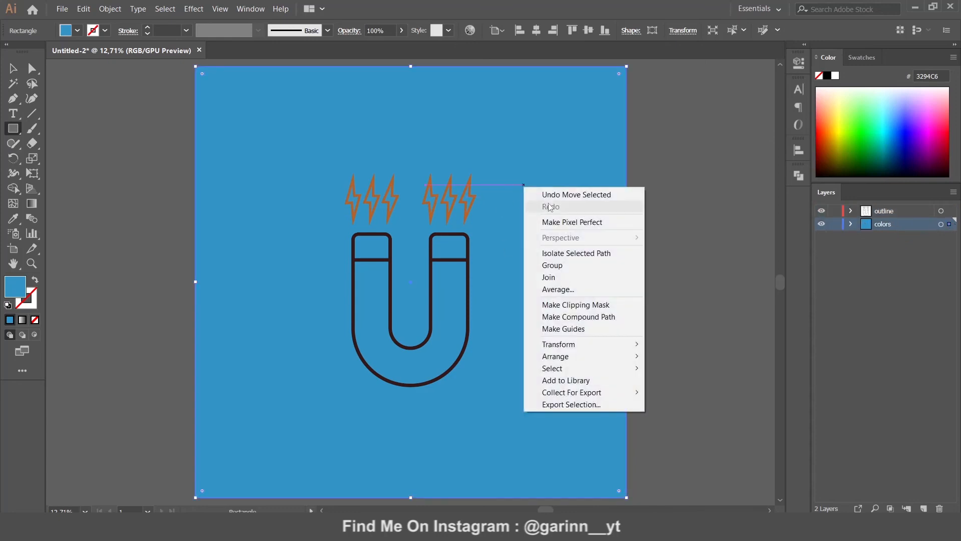
mouse_move(601, 356)
left_click(681, 393)
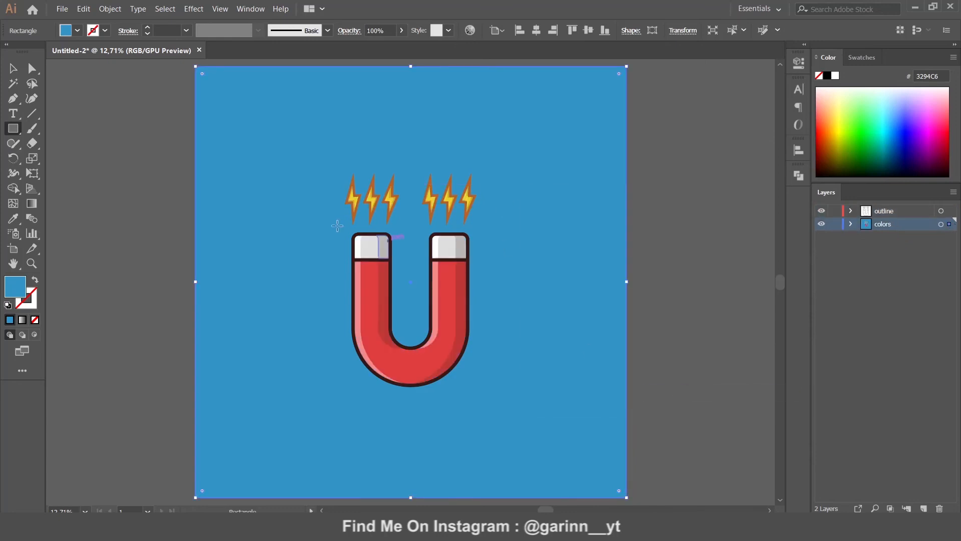
Change the background square's fill to the lighter blue 4CB7D8
left_click(14, 68)
double_click(24, 287)
left_click_drag(589, 158, 567, 157)
left_click(760, 132)
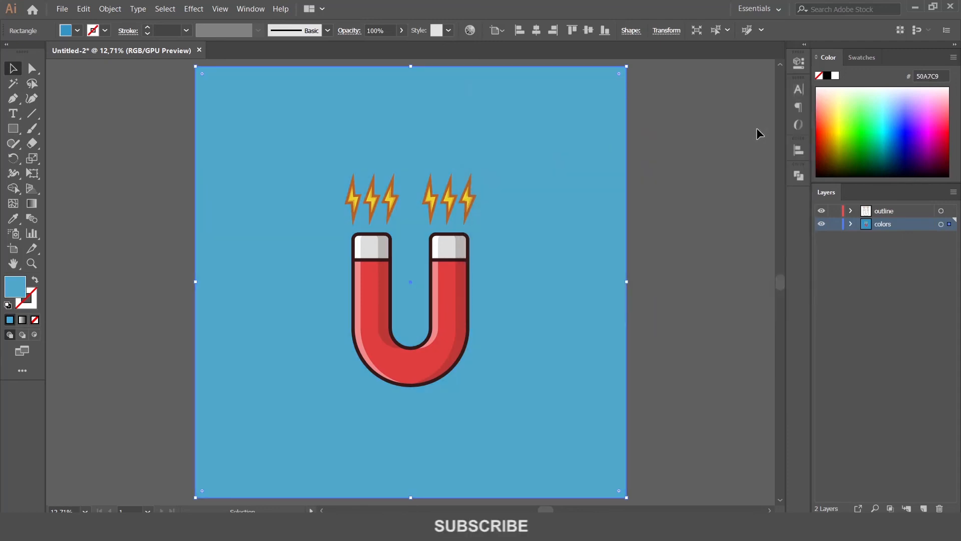
left_click(673, 185)
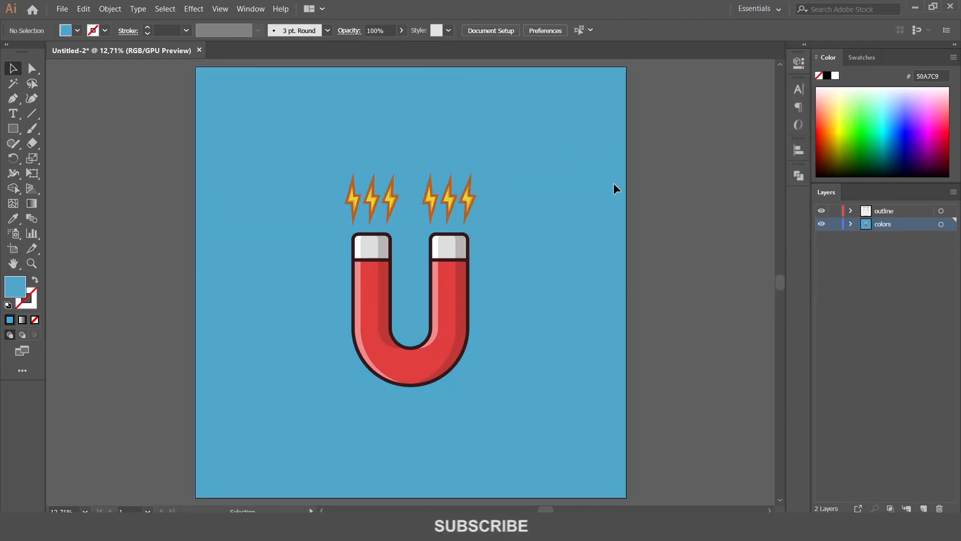
left_click(281, 234)
double_click(22, 288)
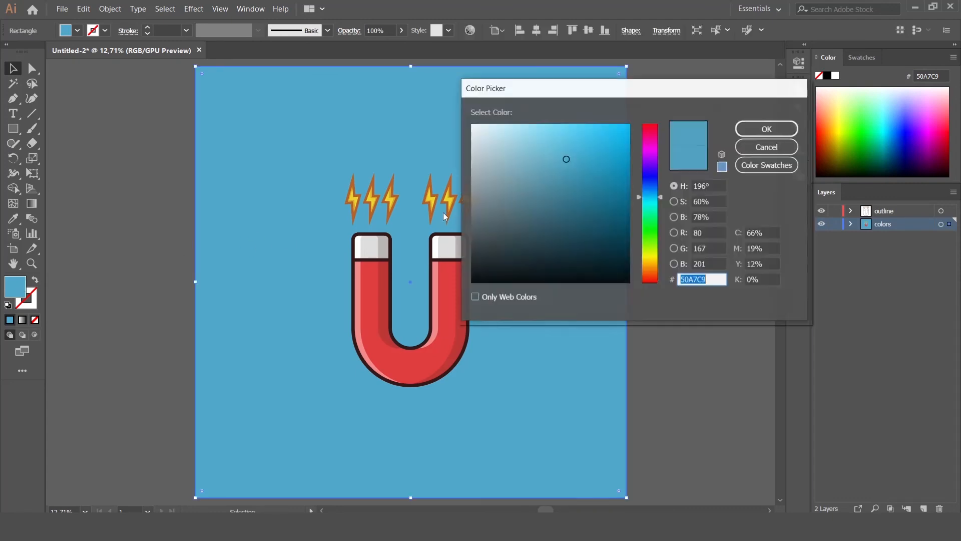
mouse_move(565, 158)
left_mouse_down()
mouse_move(554, 166)
mouse_move(575, 148)
left_mouse_up()
left_click(767, 129)
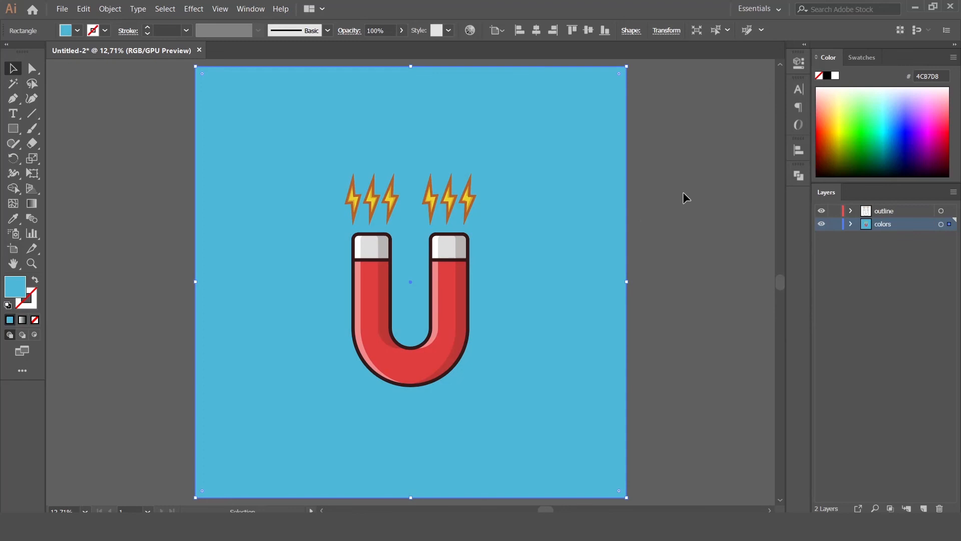
left_click(679, 207)
left_click_drag(14, 132, 55, 159)
Draw a flat ellipse filled with the magnet's outline colour and place it just under the magnet
left_click_drag(378, 424, 468, 435)
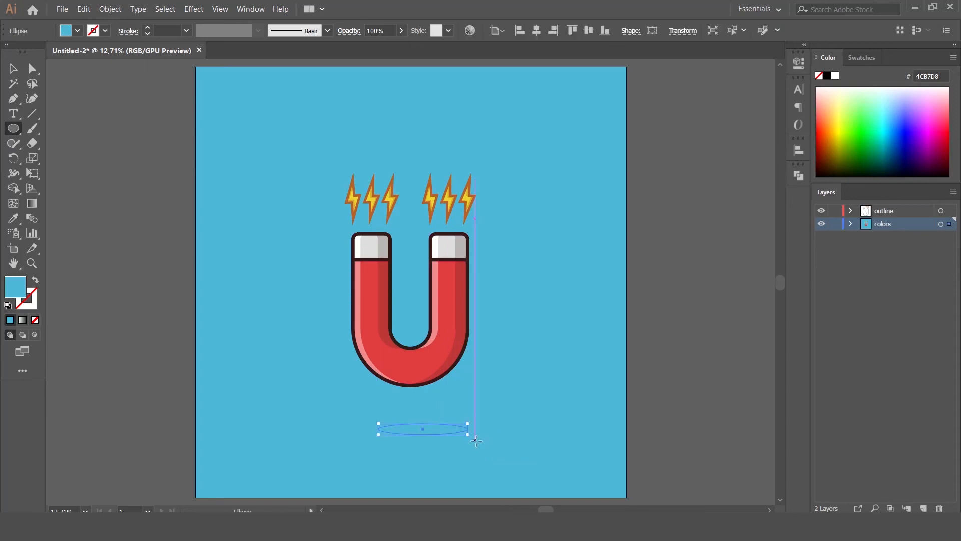
key("i")
left_click(455, 372)
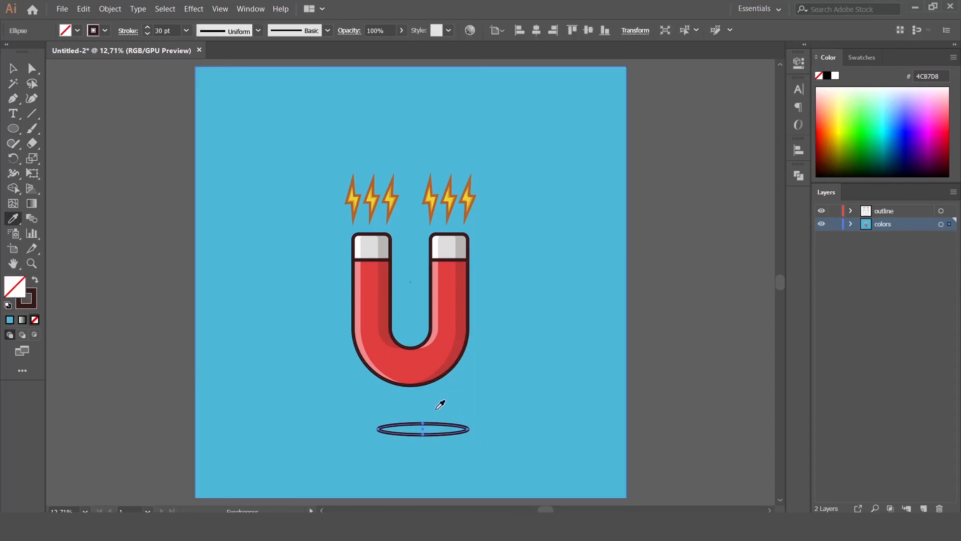
left_click(36, 282)
key("v")
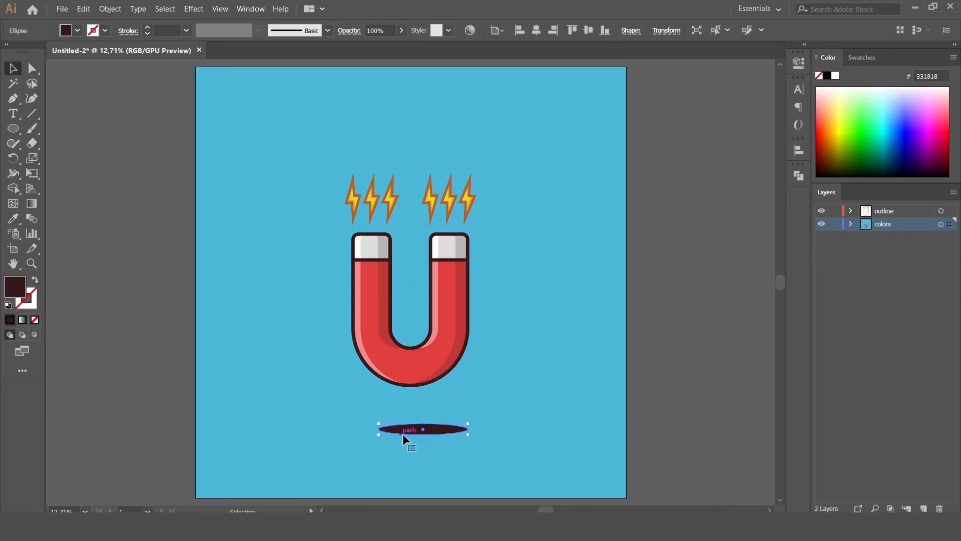
left_click_drag(422, 429, 412, 394)
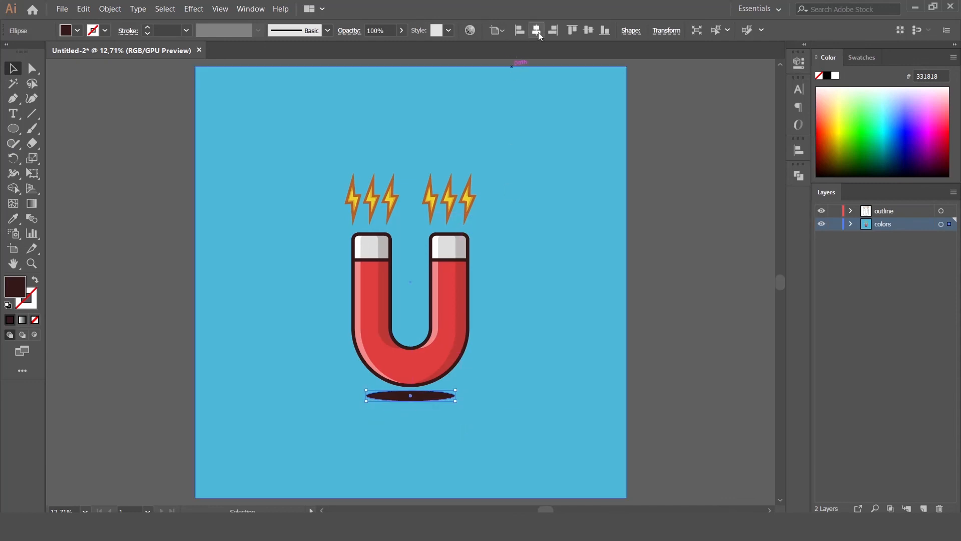
Set the shadow ellipse's opacity to 15%
left_click(377, 26)
type("15")
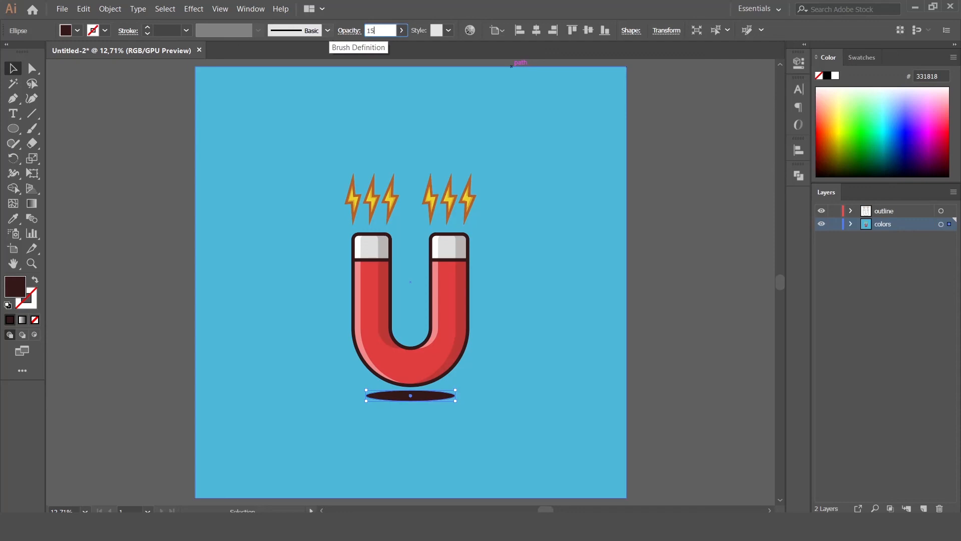
key("Return")
left_click(105, 139)
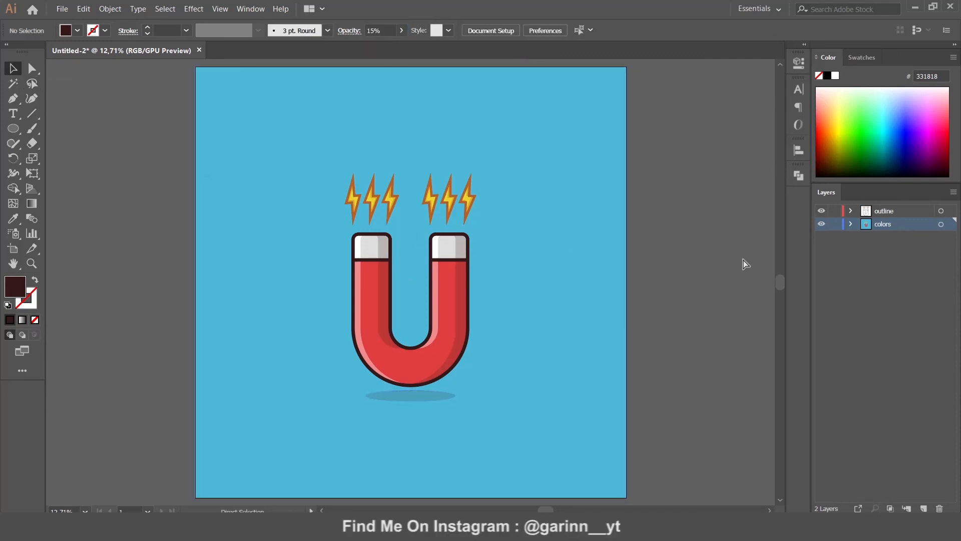
key("ctrl+minus")
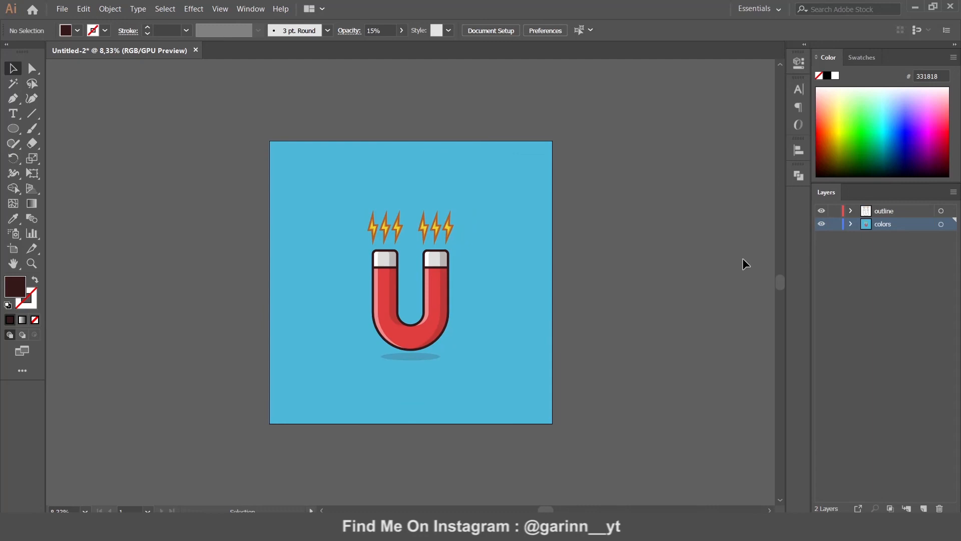
key("ctrl+plus")
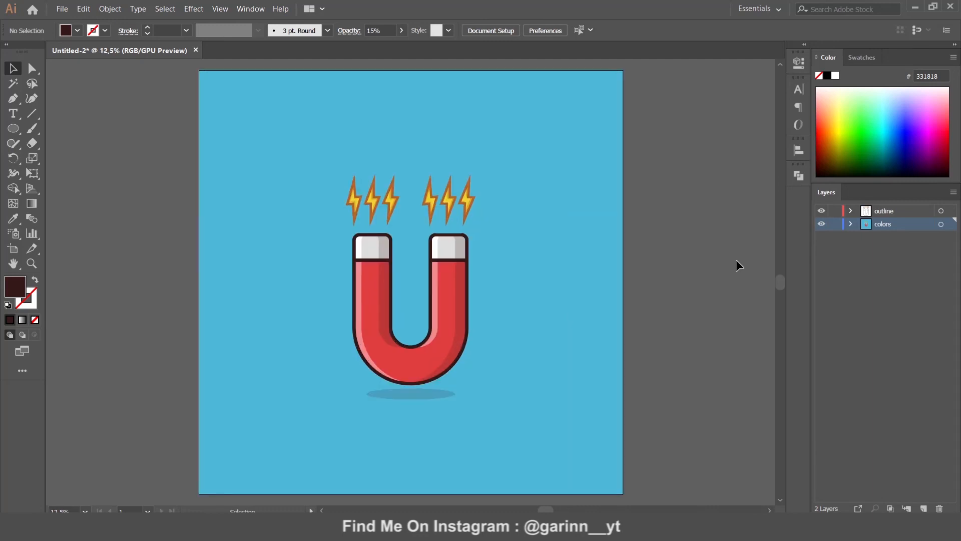
Change the background square's fill to the brighter blue 51C9E5
left_click(603, 296)
double_click(16, 290)
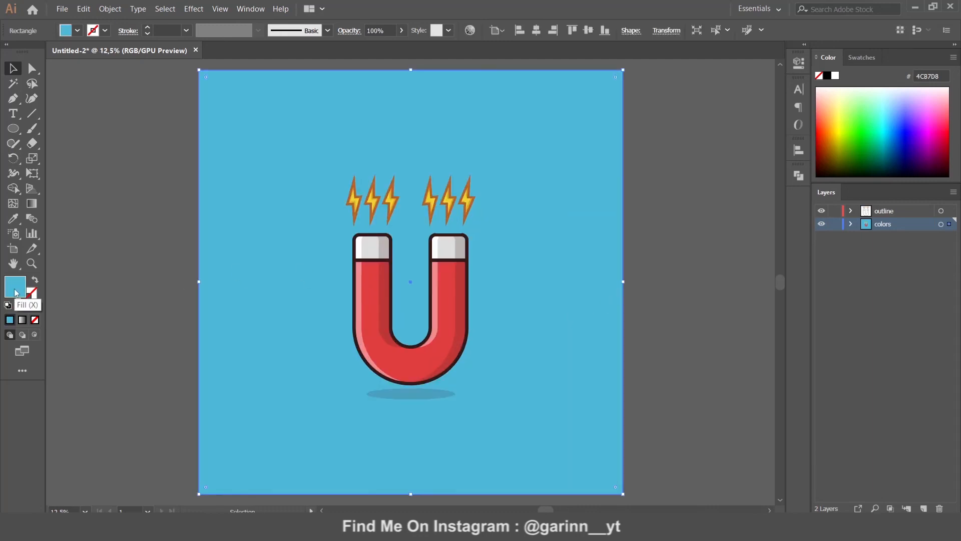
left_click(573, 141)
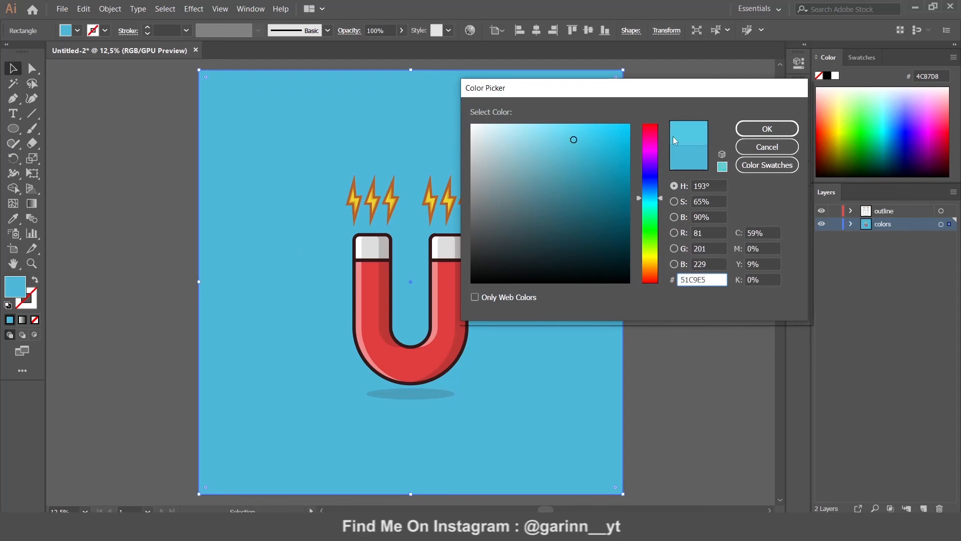
left_click(767, 129)
left_click(696, 215)
left_click(347, 282)
double_click(16, 290)
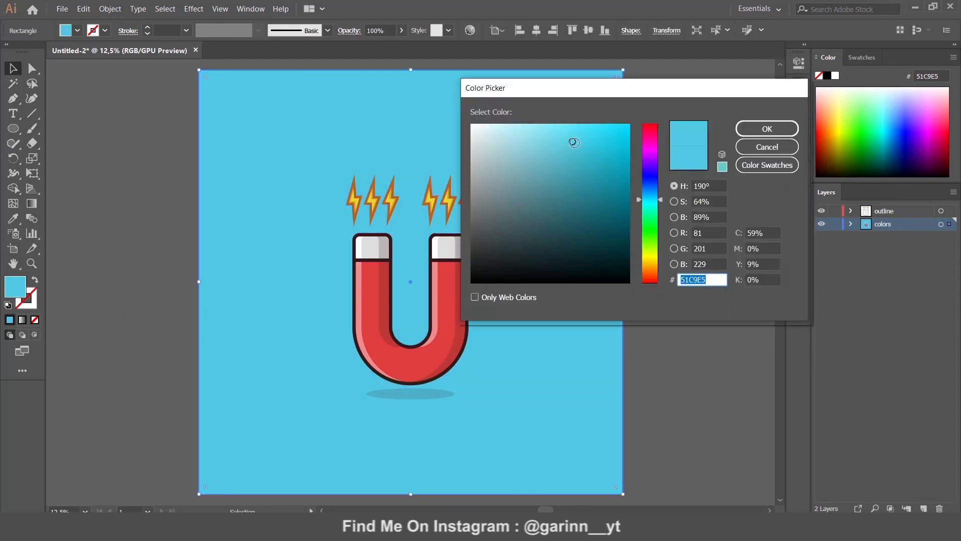
left_click(767, 128)
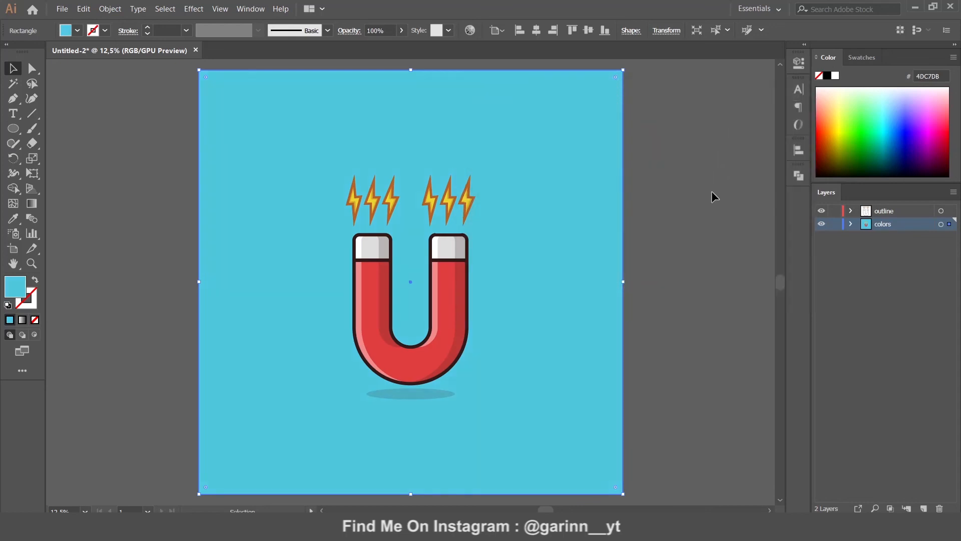
left_click(721, 226)
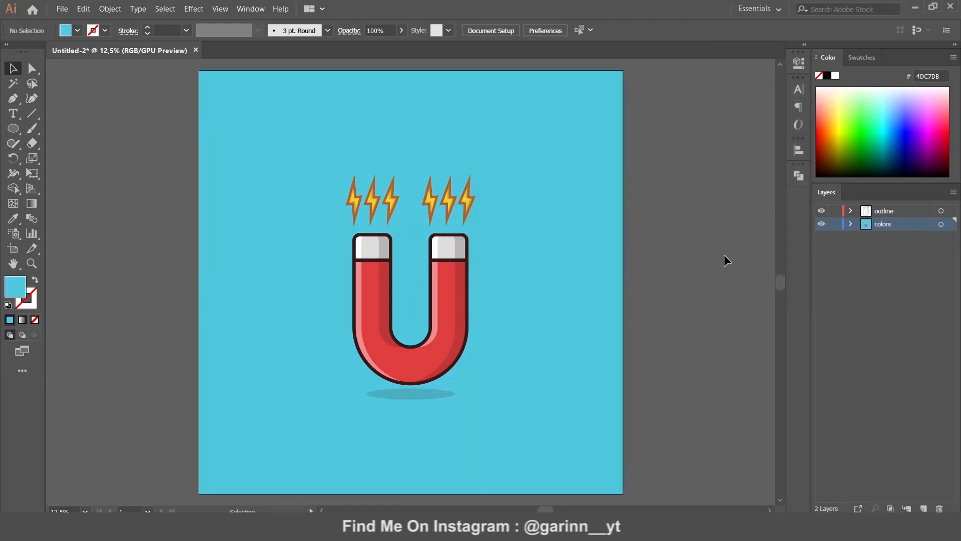
Nudge the shadow ellipse up, sending it to back then bringing it forward above the background
left_click_drag(414, 393, 413, 387)
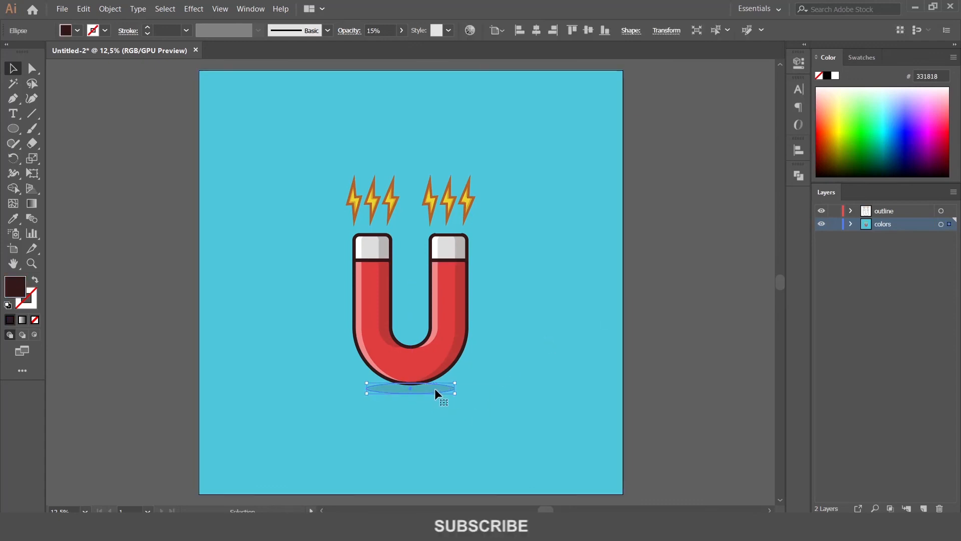
right_click(435, 390)
mouse_move(481, 334)
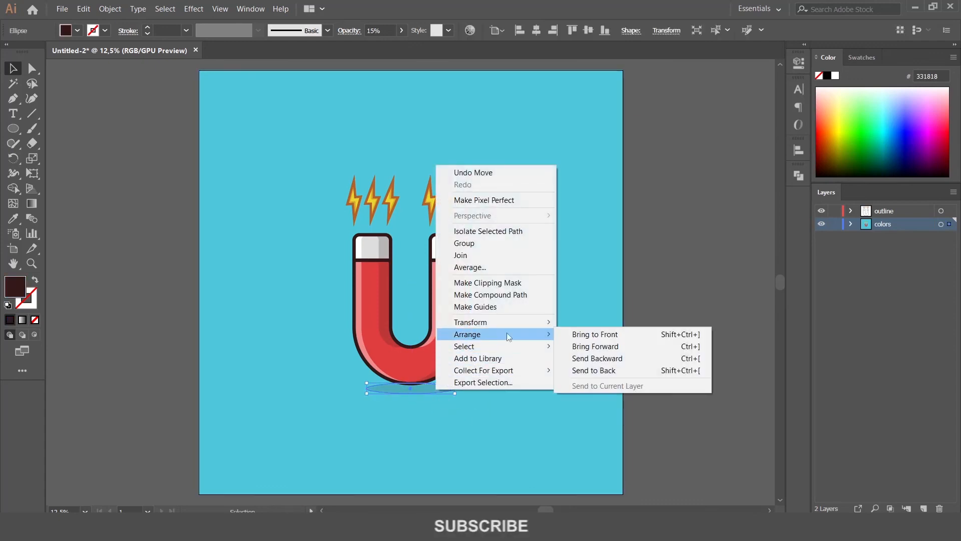
left_click(610, 371)
right_click(438, 384)
mouse_move(501, 335)
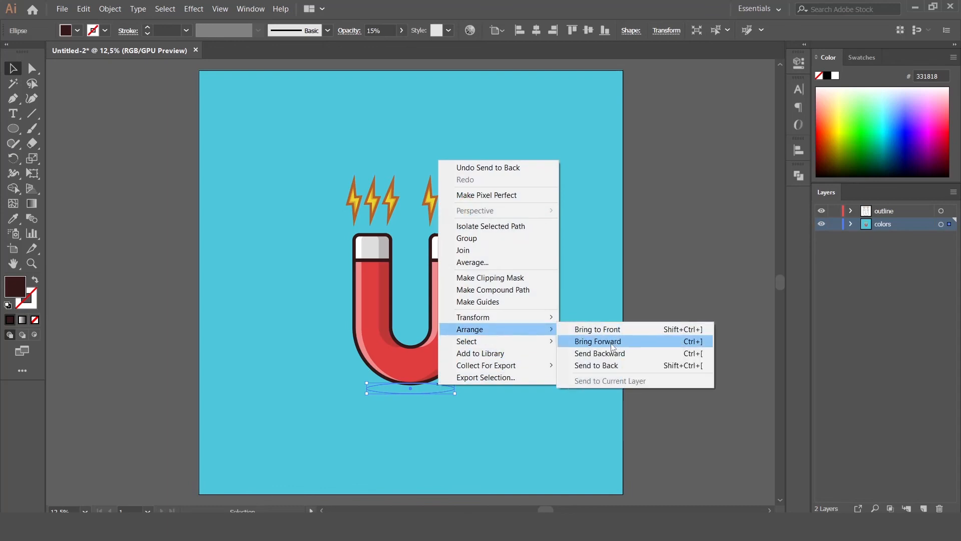
left_click(612, 341)
left_click(704, 344)
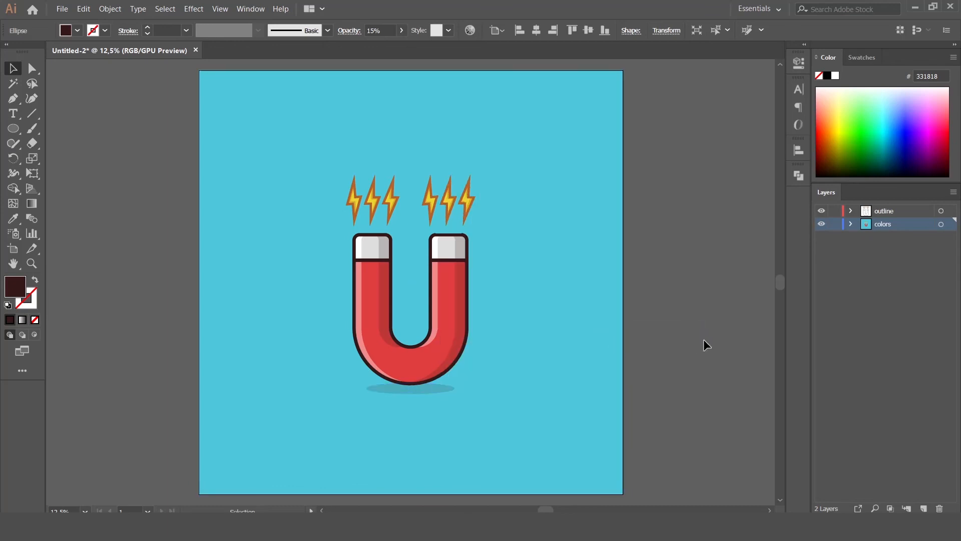
Reselect and deselect the shadow ellipse to review the finished icon
left_click(443, 389)
left_click(703, 367)
left_click(420, 386)
left_click(760, 378)
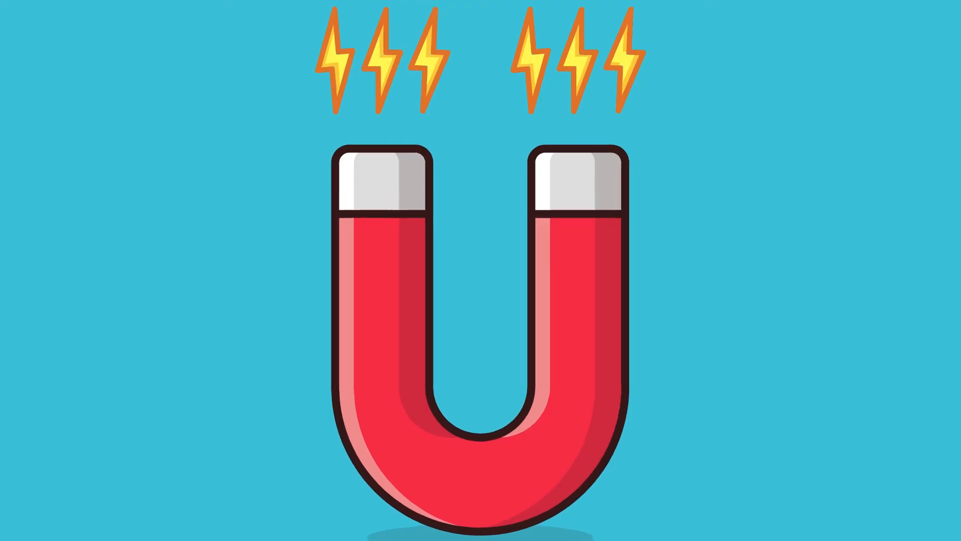